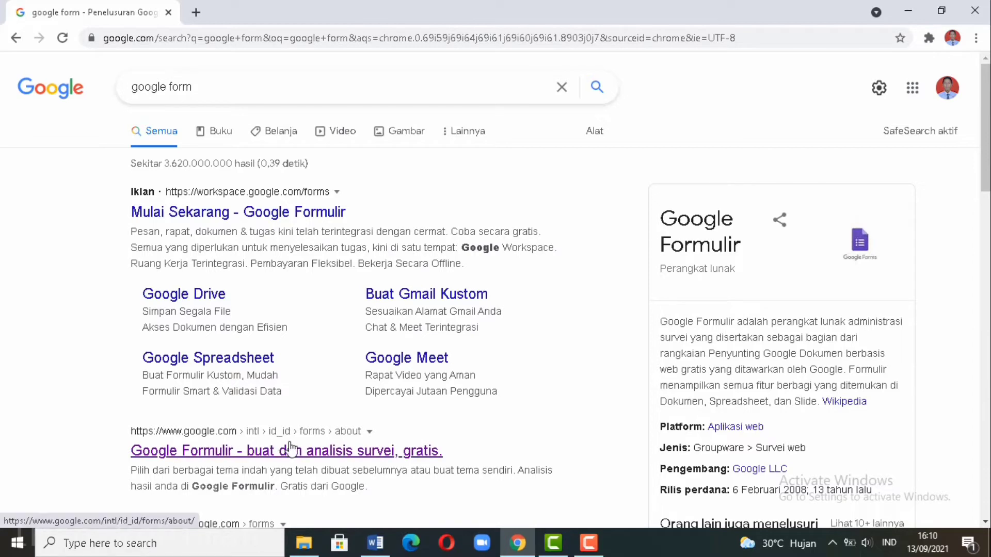
# Open Google Formulir for personal use from the search results and bring up its full template gallery
pyautogui.click(381, 456)
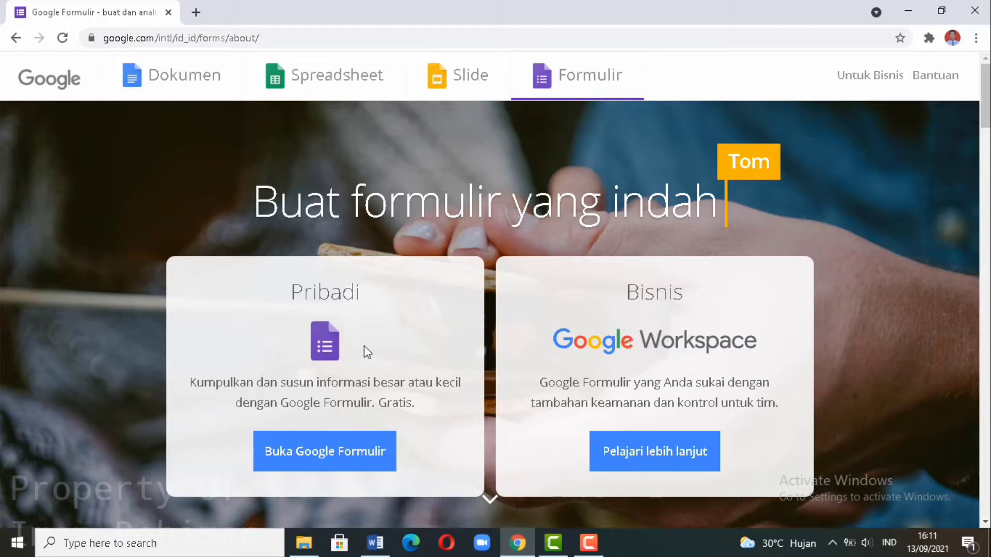
pyautogui.click(310, 456)
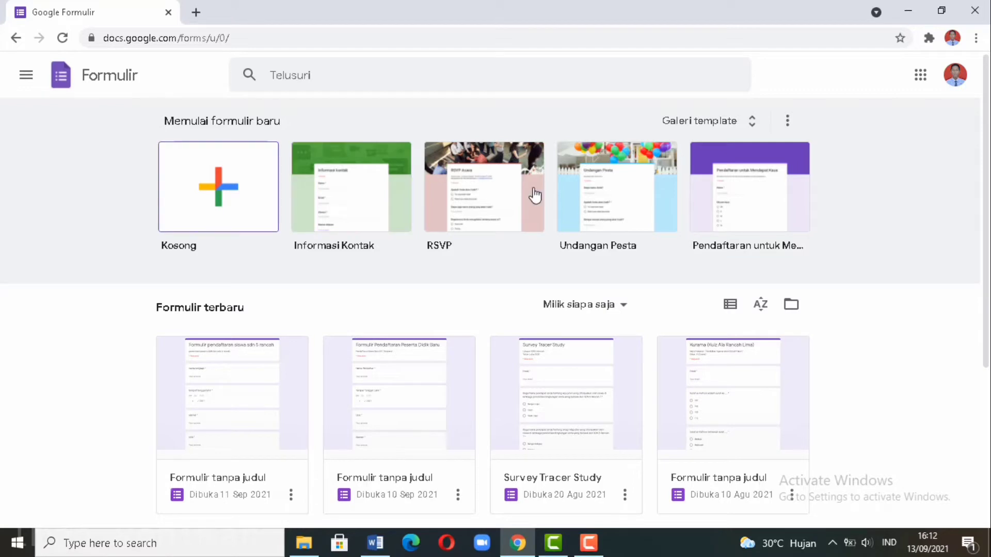
pyautogui.click(754, 123)
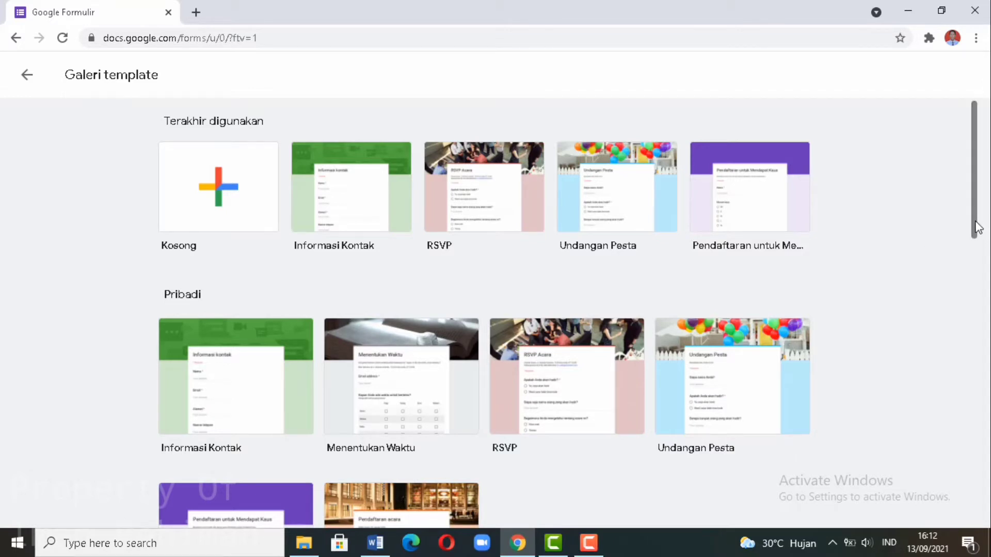
# Look through the form templates in the personal, office and education categories of the gallery
pyautogui.scroll(-2, 978, 248)
pyautogui.scroll(-1, 978, 253)
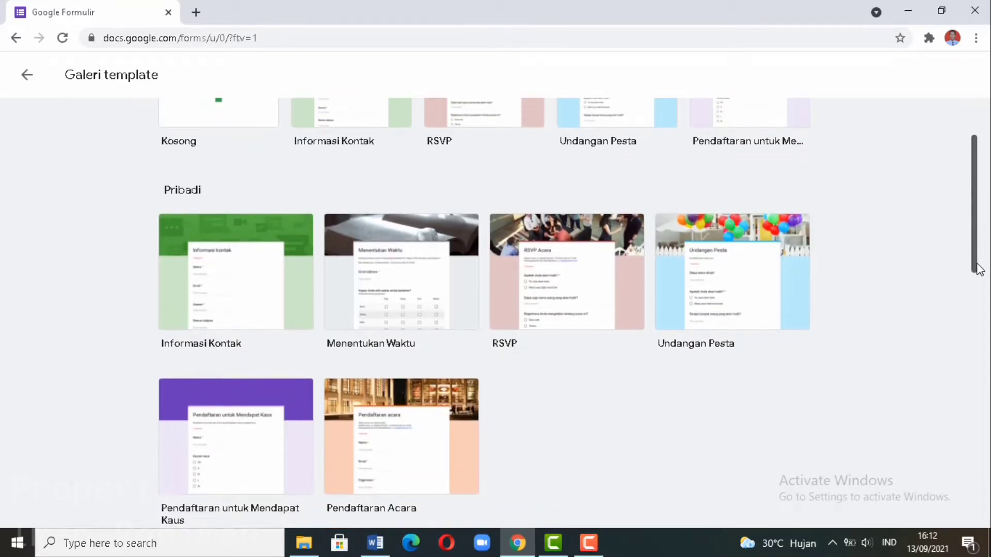
pyautogui.scroll(-1, 979, 279)
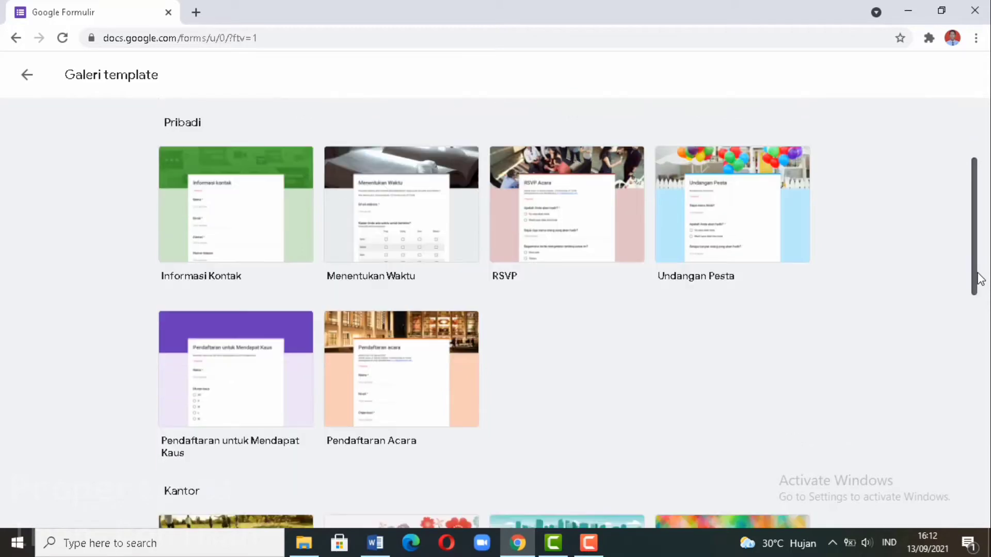
pyautogui.scroll(-4, 979, 309)
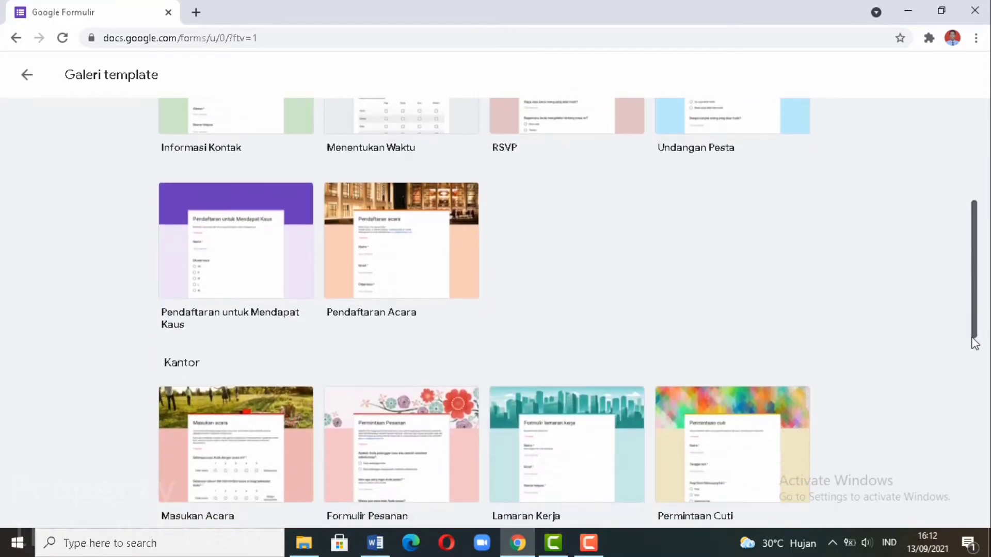
pyautogui.scroll(-3, 973, 356)
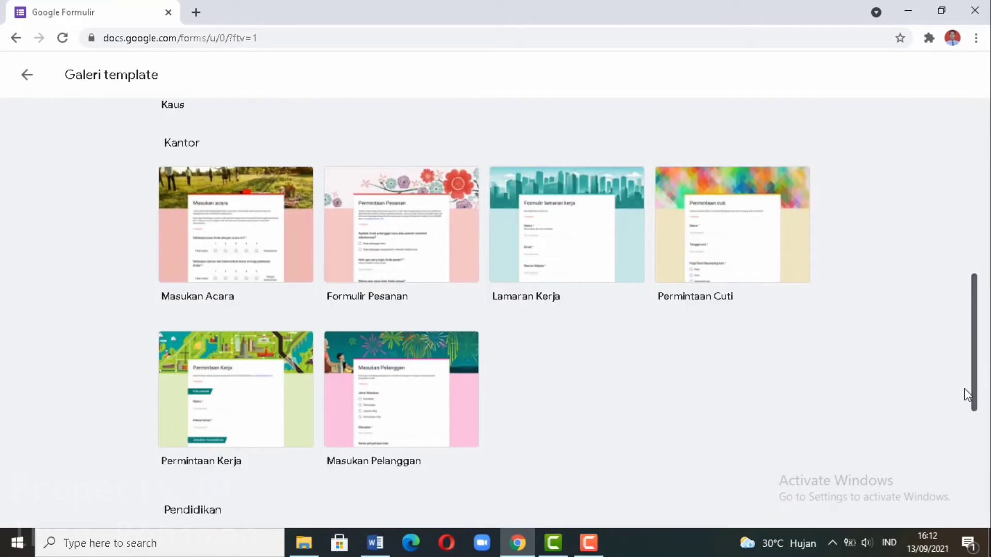
pyautogui.scroll(-2, 965, 398)
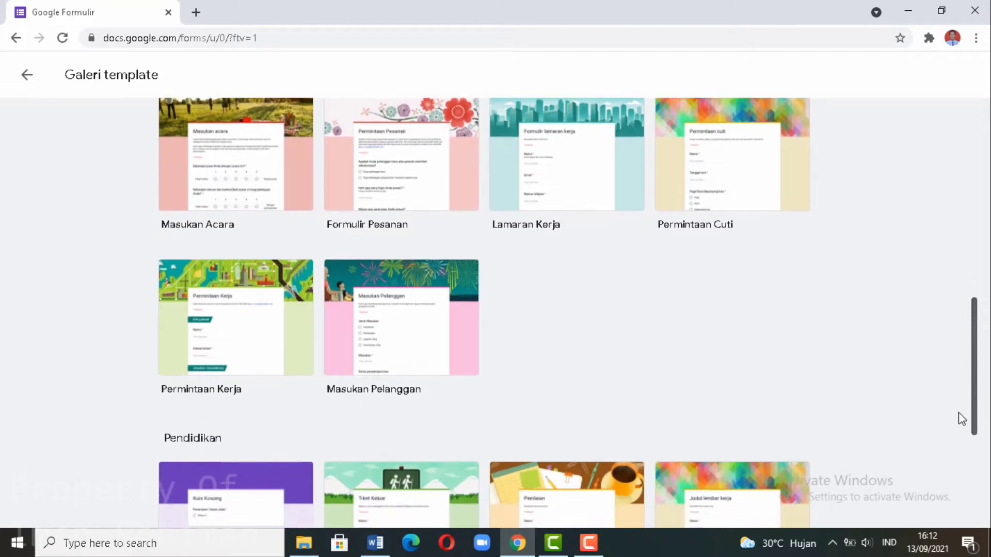
pyautogui.scroll(2, 960, 426)
pyautogui.scroll(-4, 960, 458)
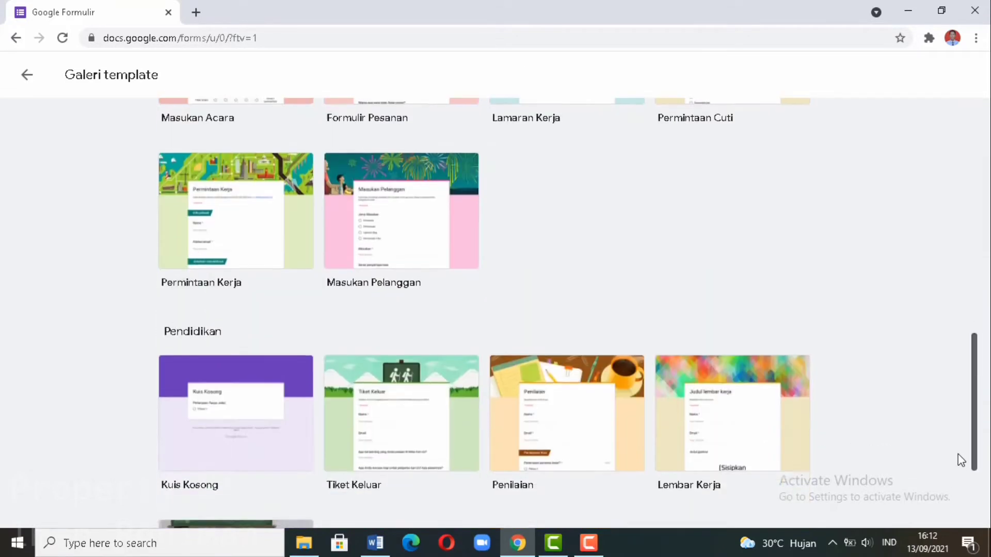
pyautogui.scroll(-2, 960, 491)
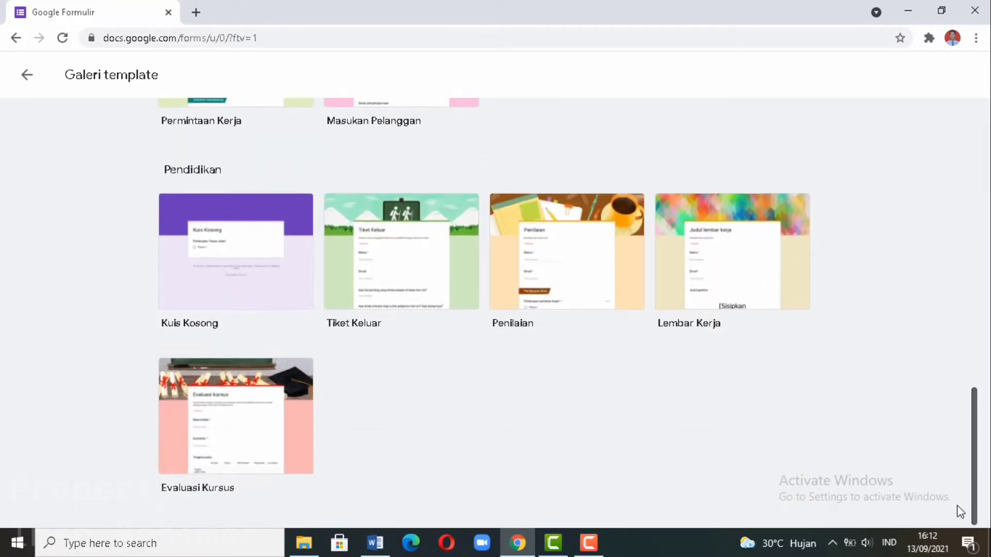
pyautogui.scroll(10, 960, 513)
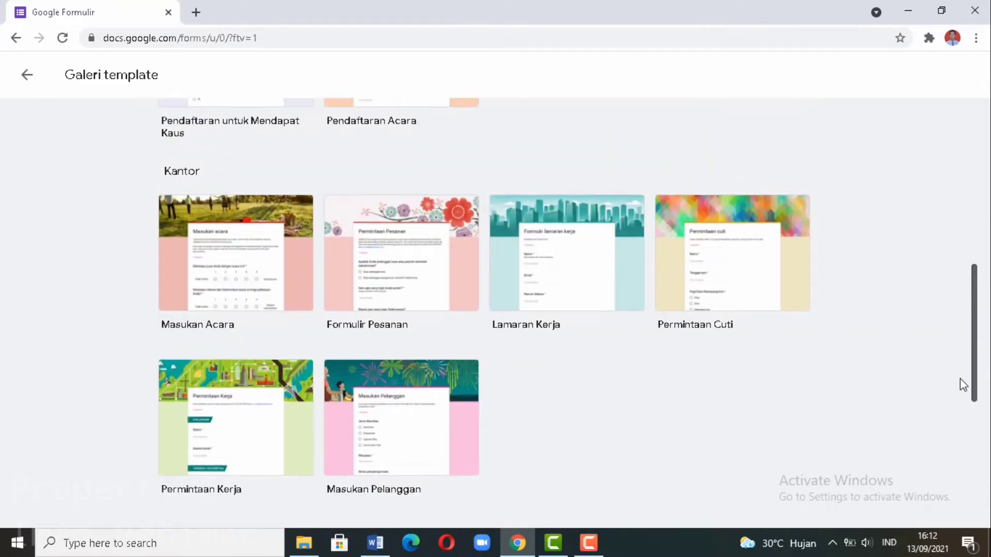
pyautogui.scroll(6, 965, 290)
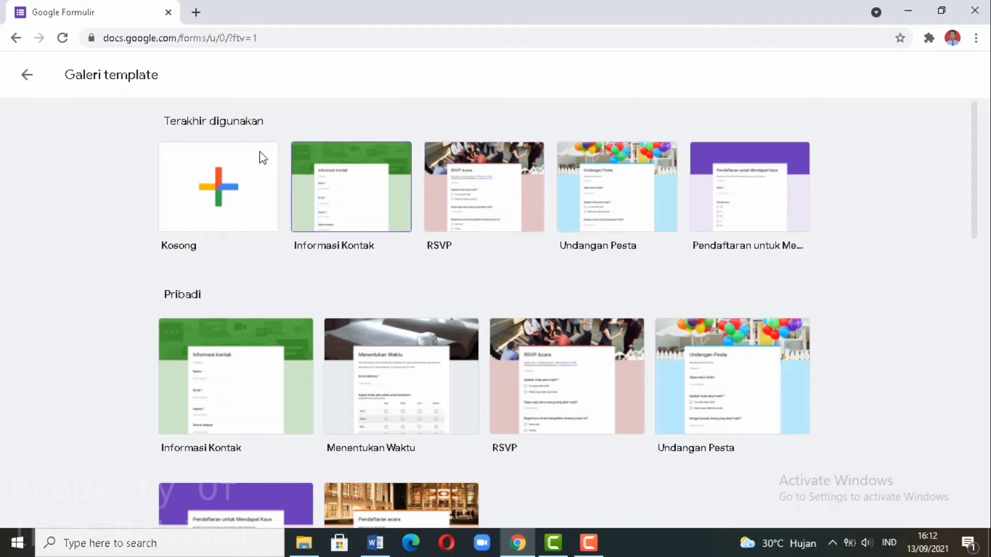
# Create a blank form and title it "Formulir Pendaftaran Siswa Baru (PSB) Tahun Pelajaran 2021/2022"
pyautogui.click(212, 190)
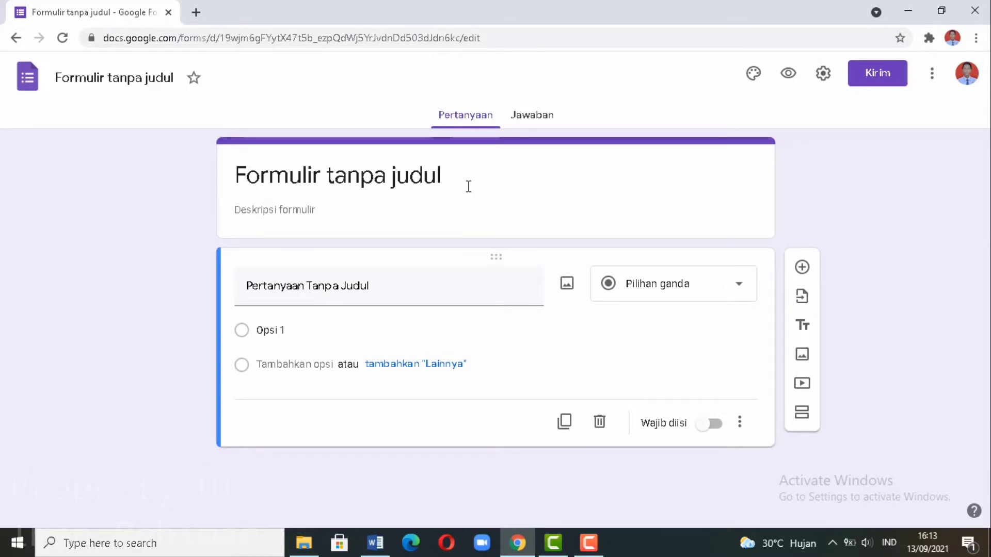
pyautogui.click(405, 181)
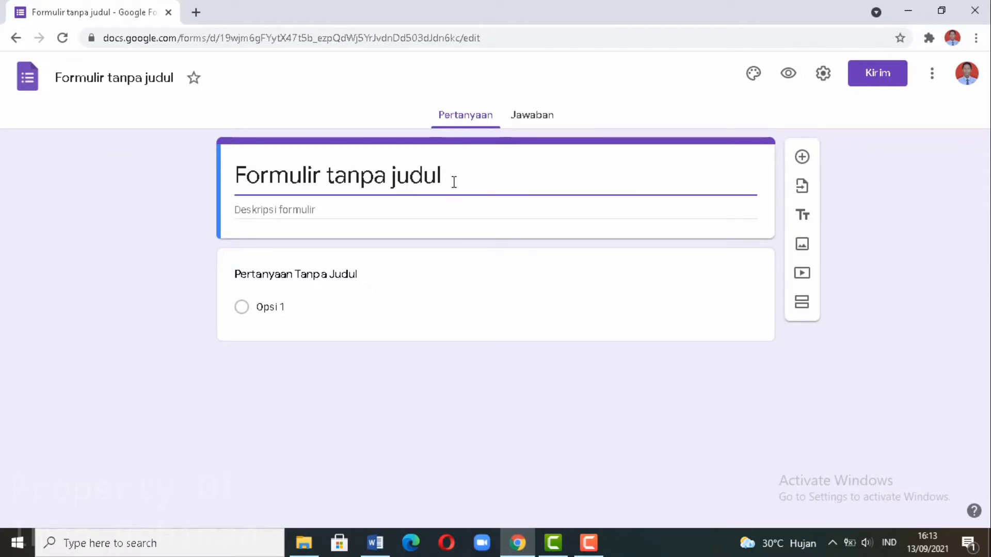
pyautogui.press('BackSpace')
pyautogui.press('BackSpace')
pyautogui.press('BackSpace')
pyautogui.press('BackSpace')
pyautogui.press('BackSpace')
pyautogui.press('BackSpace')
pyautogui.press('BackSpace')
pyautogui.press('BackSpace')
pyautogui.press('BackSpace')
pyautogui.press('BackSpace')
pyautogui.press('BackSpace')
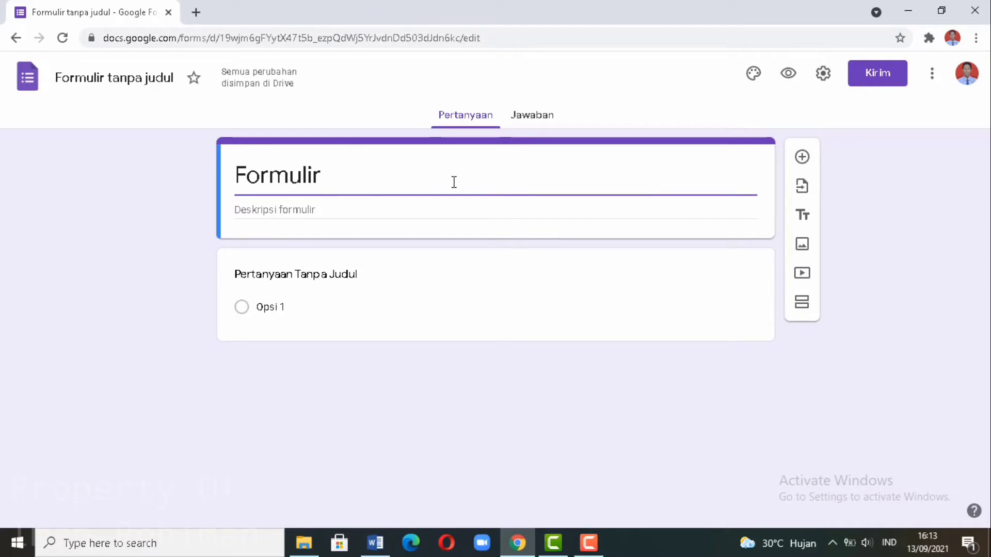
pyautogui.write('Pendaftaran')
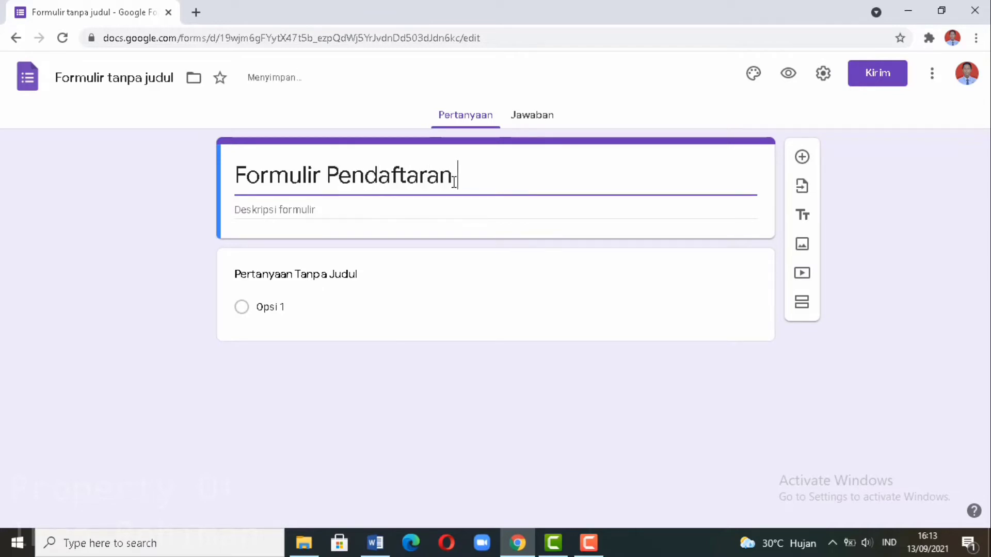
pyautogui.write(' Siswa Baru')
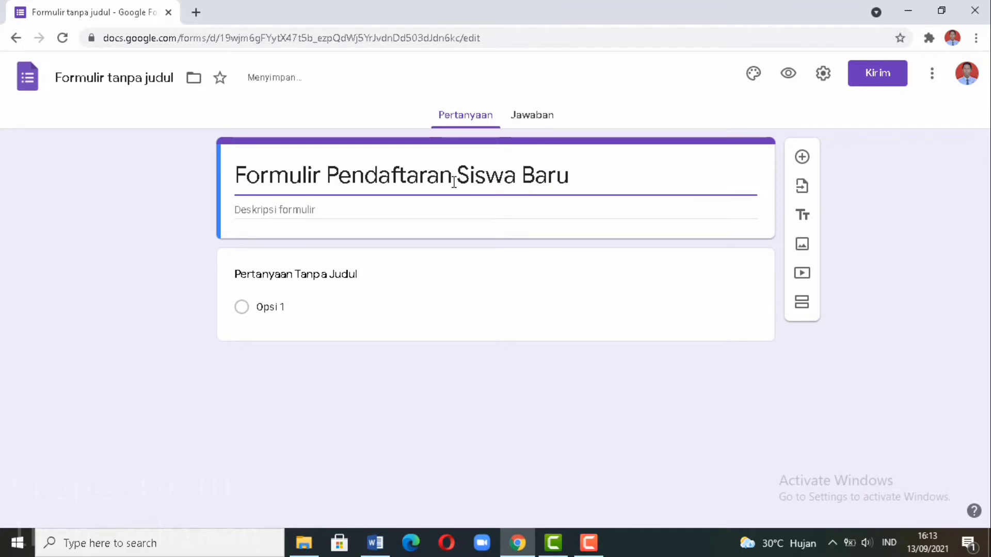
pyautogui.write(' (PSB) Tahun')
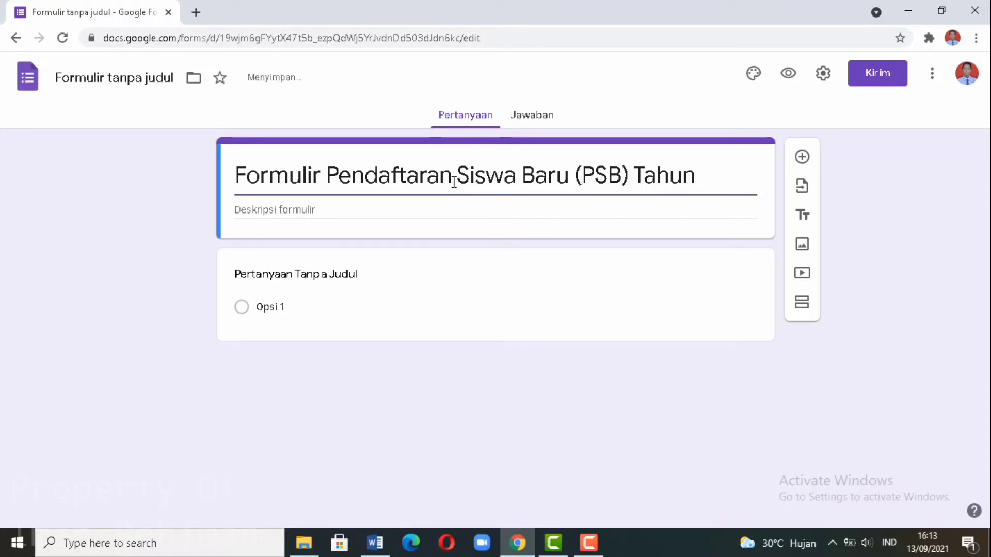
pyautogui.write(' A')
pyautogui.press('BackSpace')
pyautogui.write('[P')
pyautogui.press('BackSpace')
pyautogui.press('BackSpace')
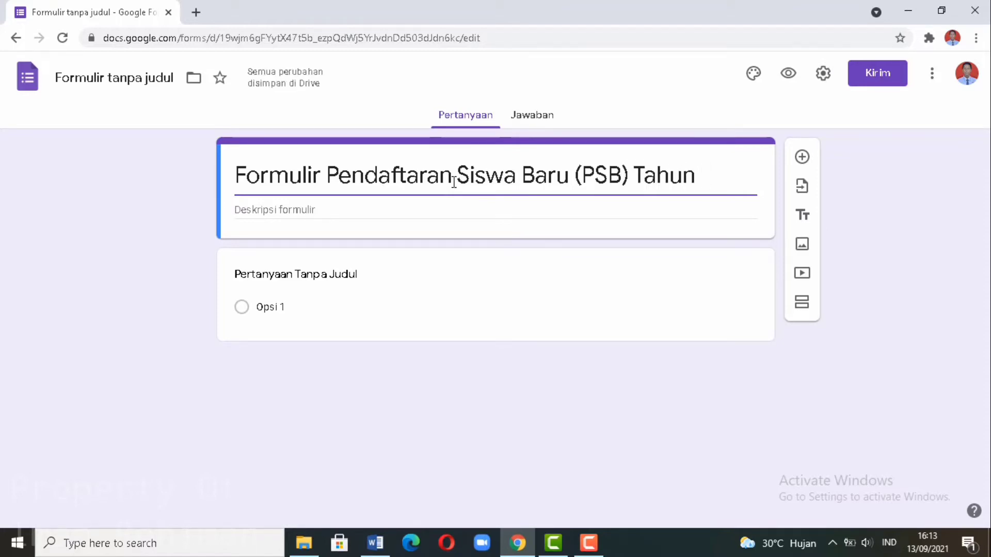
pyautogui.write('pela')
pyautogui.press('BackSpace')
pyautogui.press('BackSpace')
pyautogui.press('BackSpace')
pyautogui.press('BackSpace')
pyautogui.write('Pelajaran ')
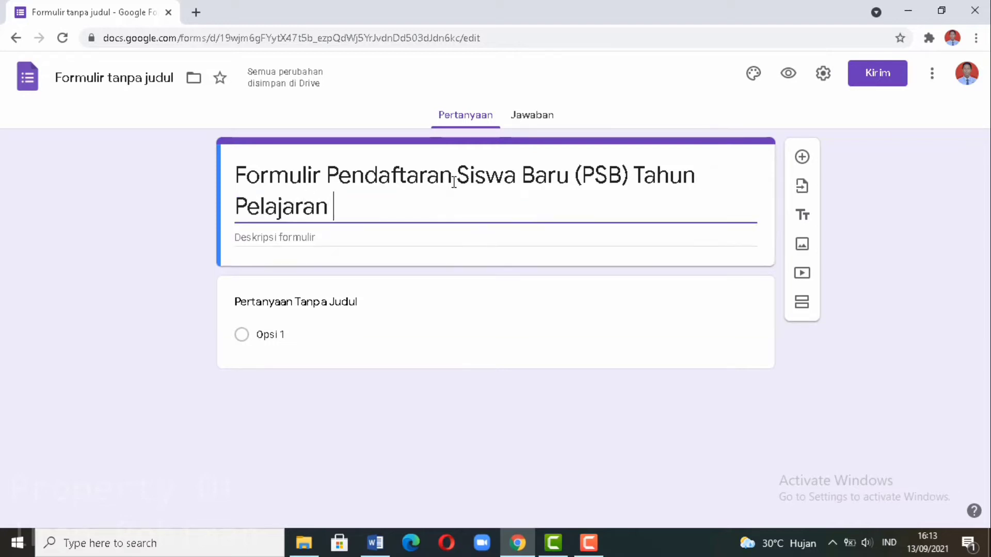
pyautogui.write('2021/202')
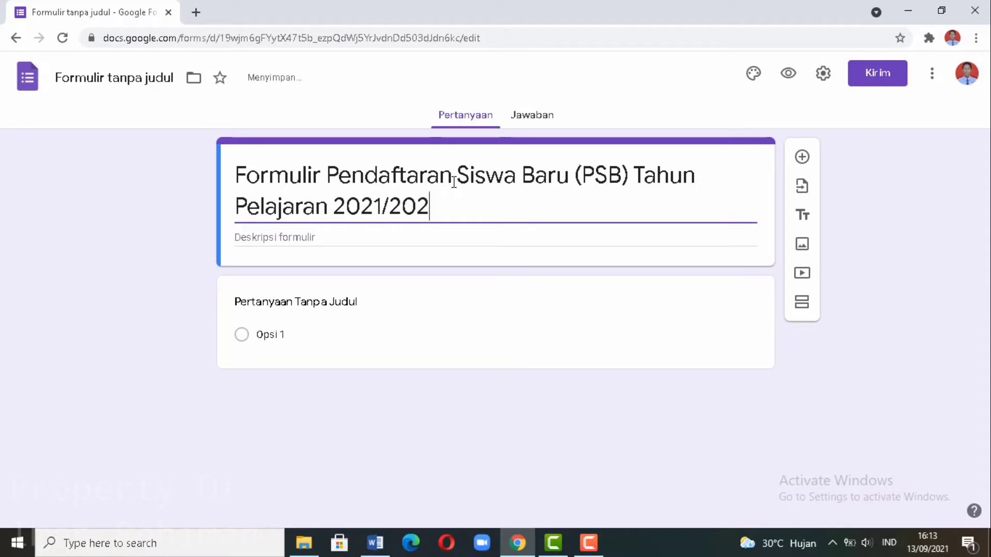
pyautogui.write('2')
# Enter the form description "Panitia Pendaftaran Siswa Baru SDN 5 Rancah Tahun 2021"
pyautogui.click(288, 238)
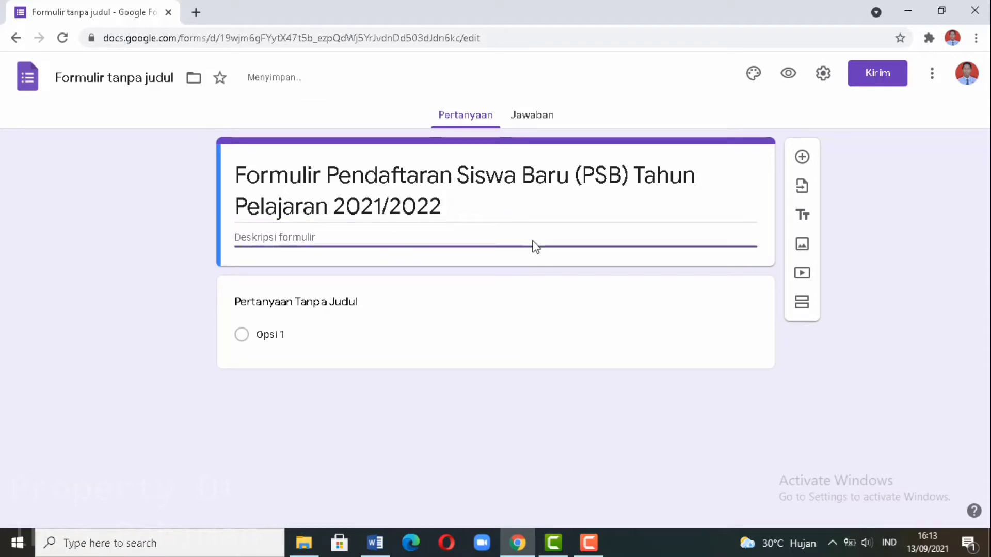
pyautogui.write('Paniti')
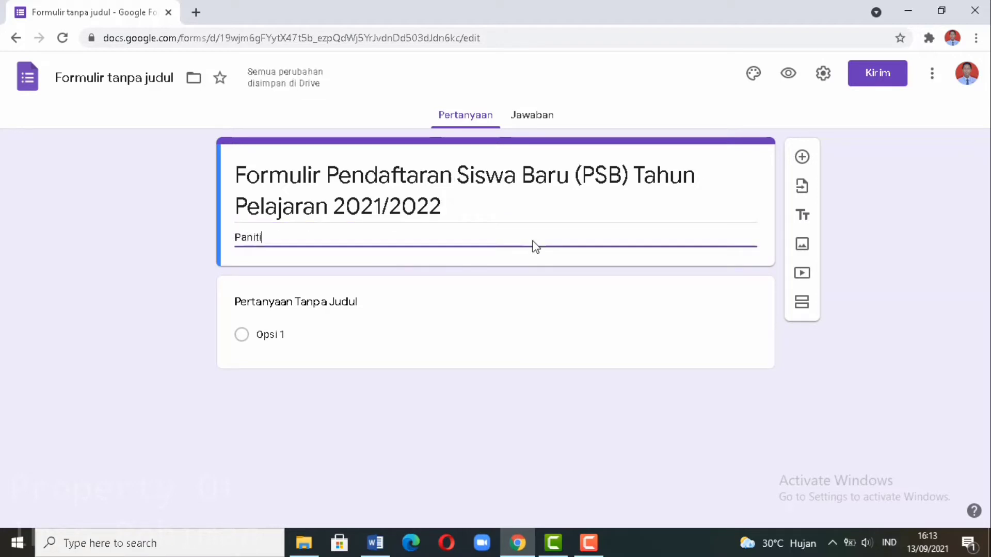
pyautogui.write('a Pendaf')
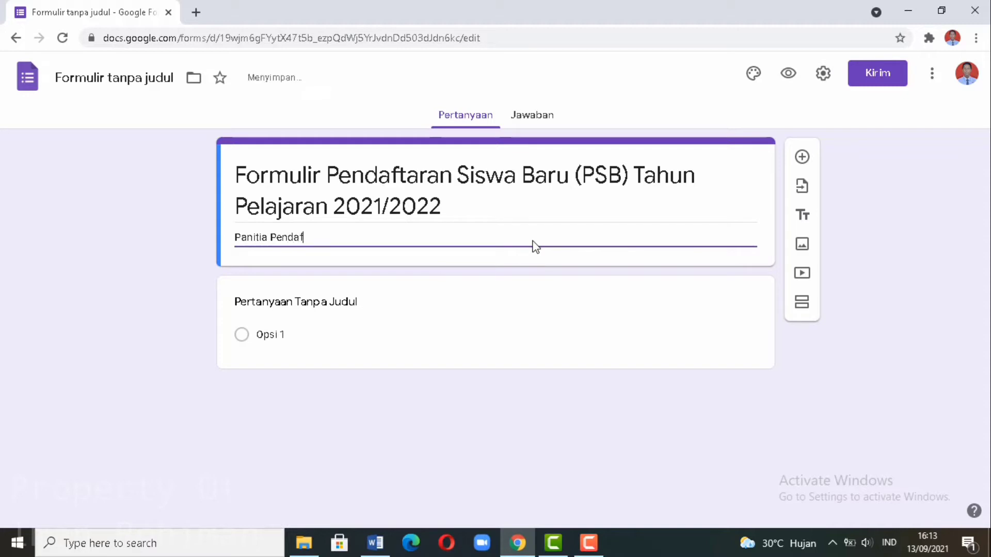
pyautogui.write('ataran')
pyautogui.press('BackSpace')
pyautogui.press('BackSpace')
pyautogui.press('BackSpace')
pyautogui.press('BackSpace')
pyautogui.press('BackSpace')
pyautogui.write('taran Siswa Nar')
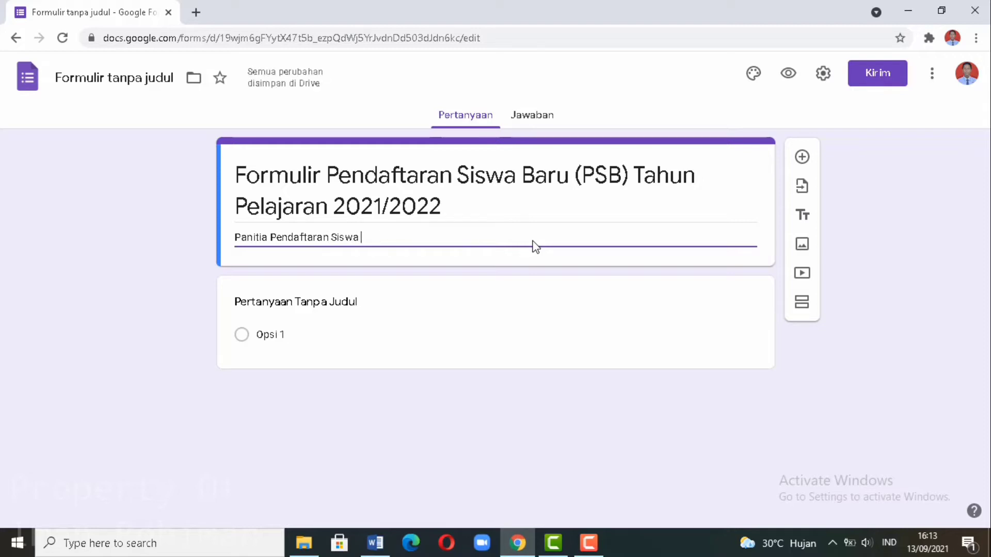
pyautogui.write('Baru SD')
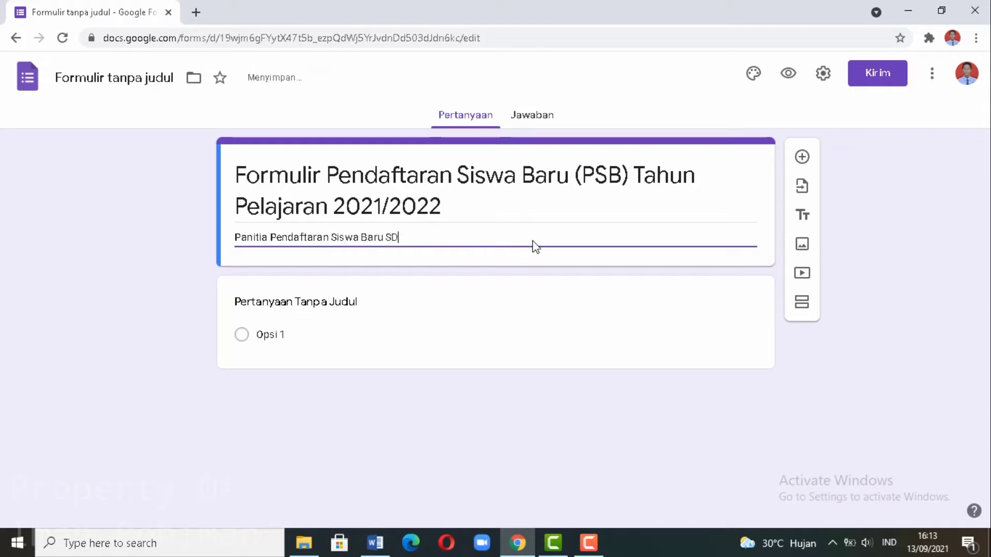
pyautogui.write('N 5 Rancah T')
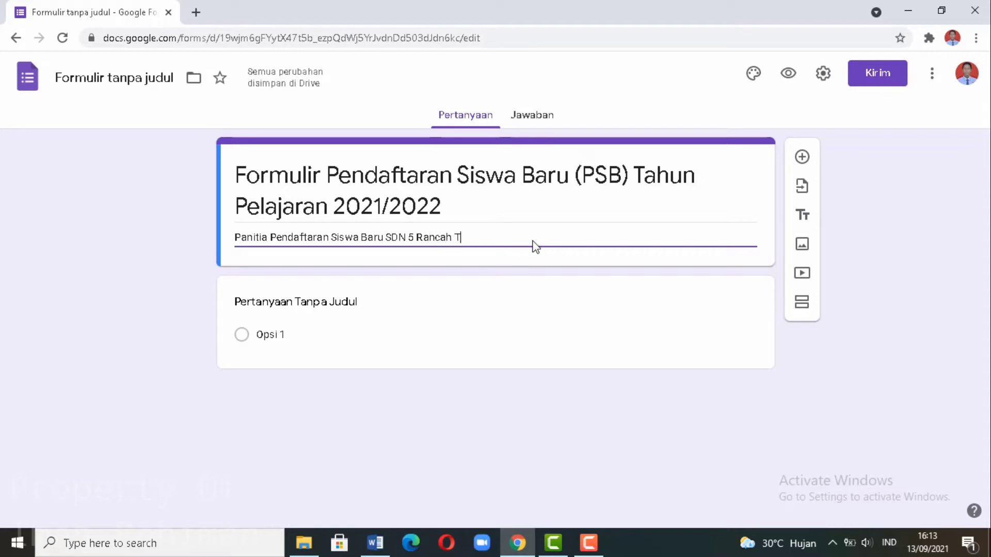
pyautogui.write('ahun 2021')
pyautogui.click(186, 294)
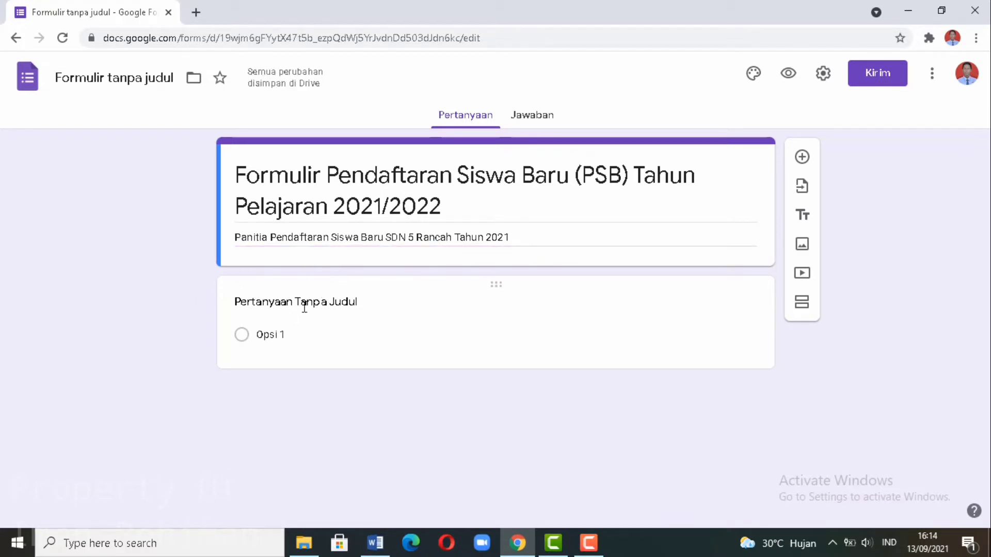
# Change the first question's text to "Nama Lengkap" and set its answer type to Jawaban singkat
pyautogui.click(342, 302)
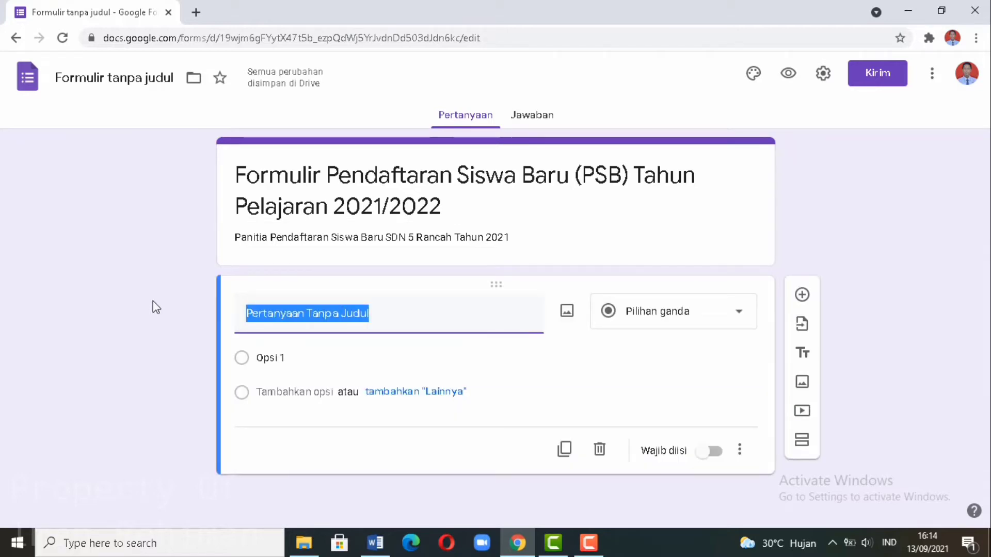
pyautogui.press('BackSpace')
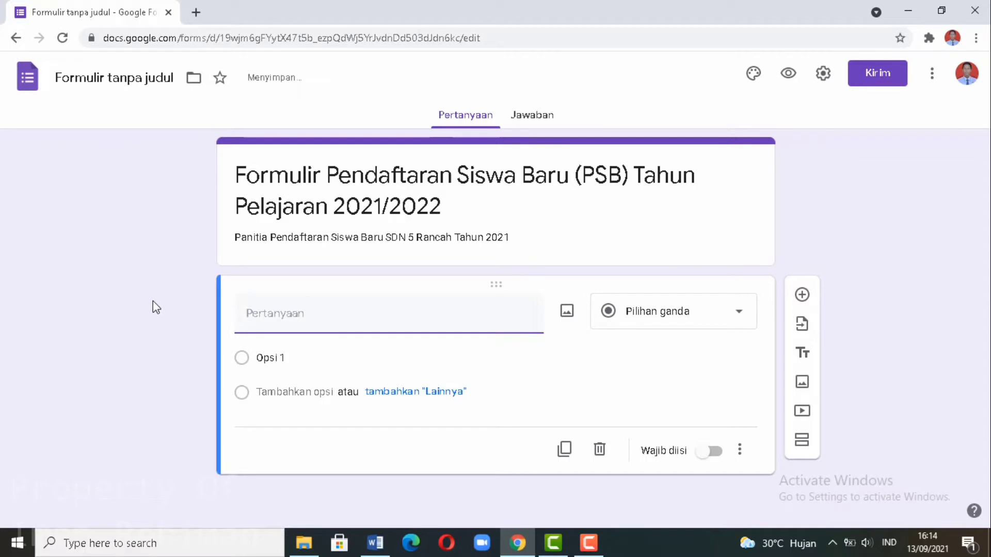
pyautogui.write('Nama Lengkap')
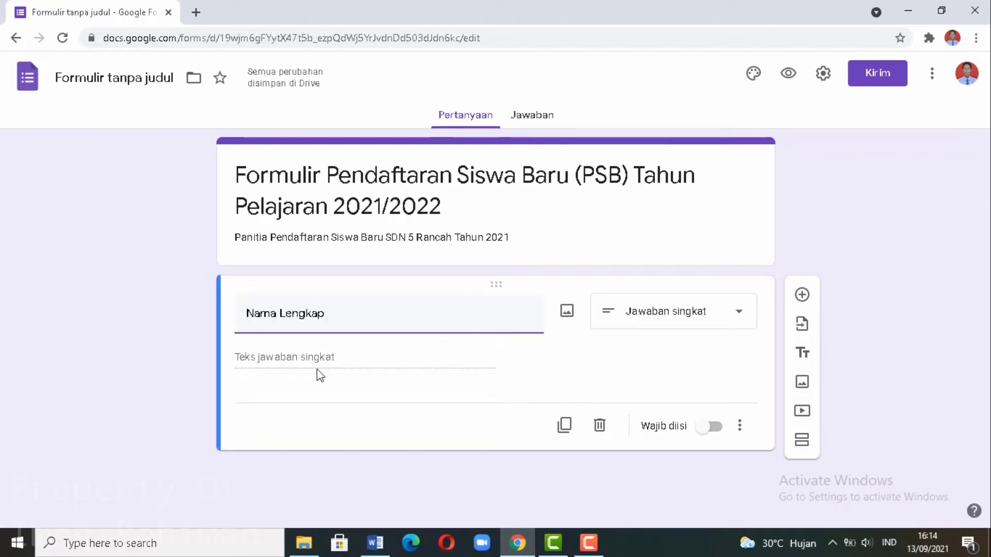
pyautogui.click(717, 316)
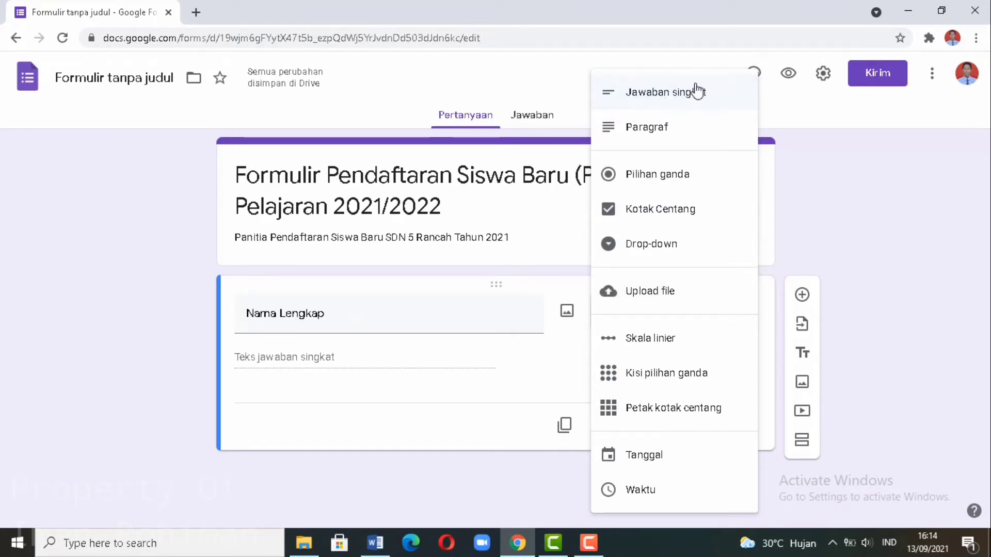
pyautogui.click(675, 93)
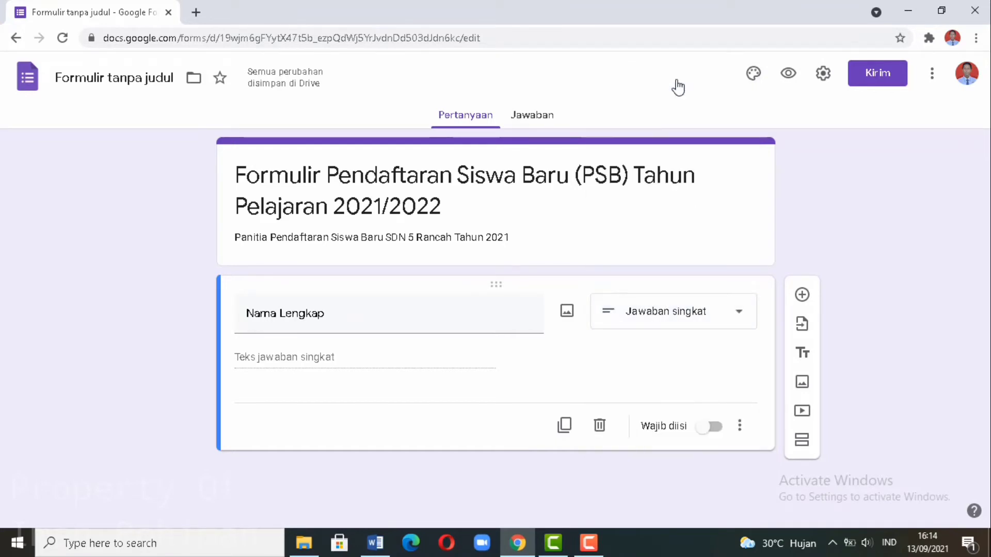
pyautogui.click(742, 426)
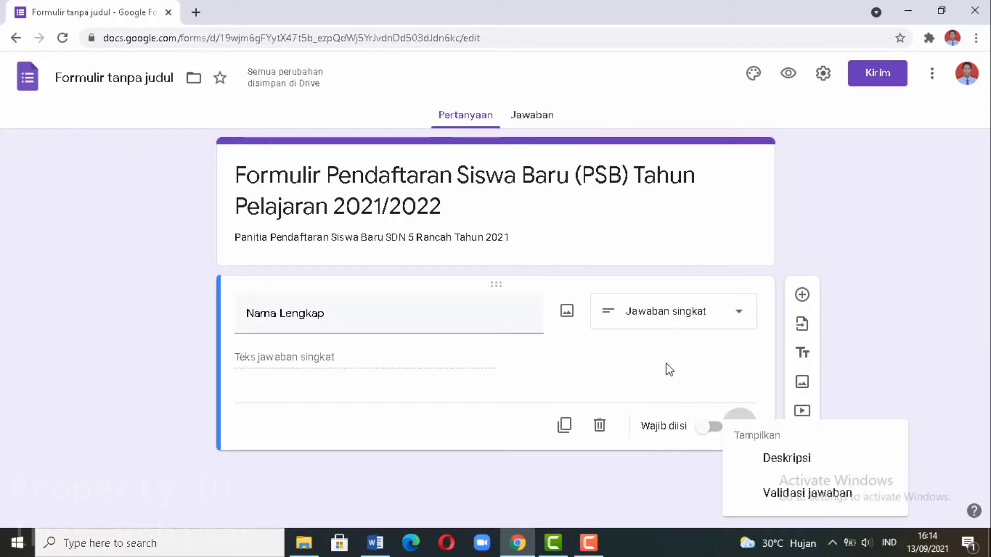
pyautogui.click(709, 438)
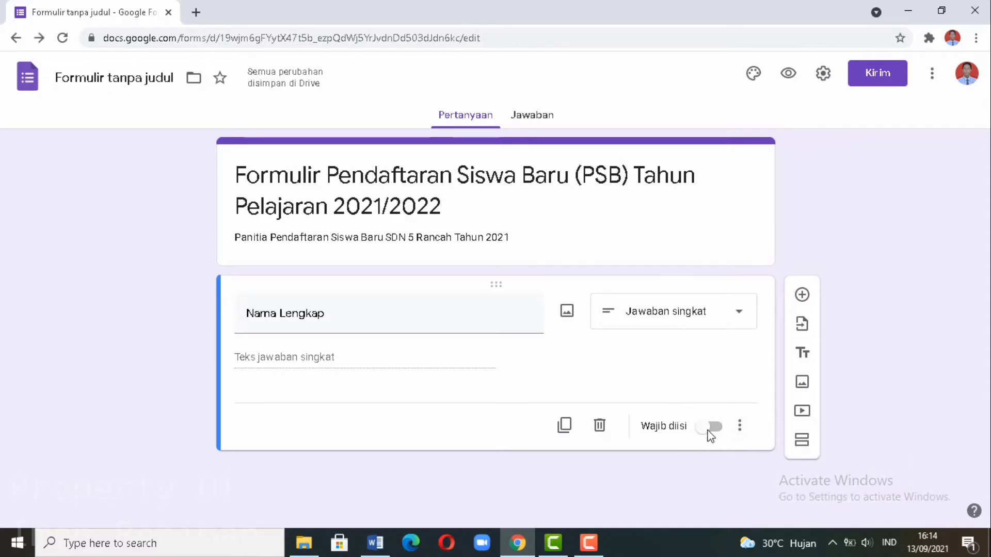
# Make the "Nama Lengkap" question required and add a new question titled "Tempat, tanggal lahir"
pyautogui.click(709, 433)
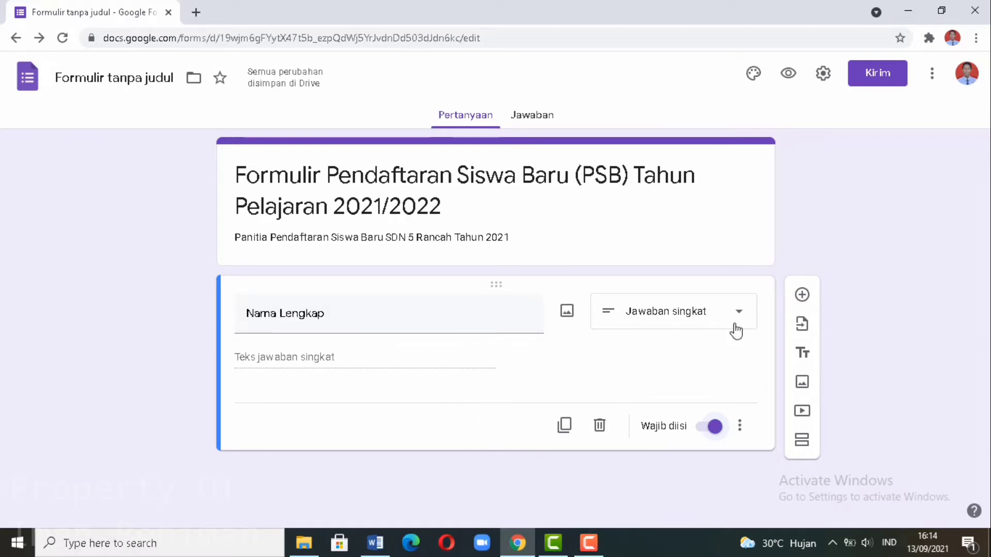
pyautogui.click(802, 295)
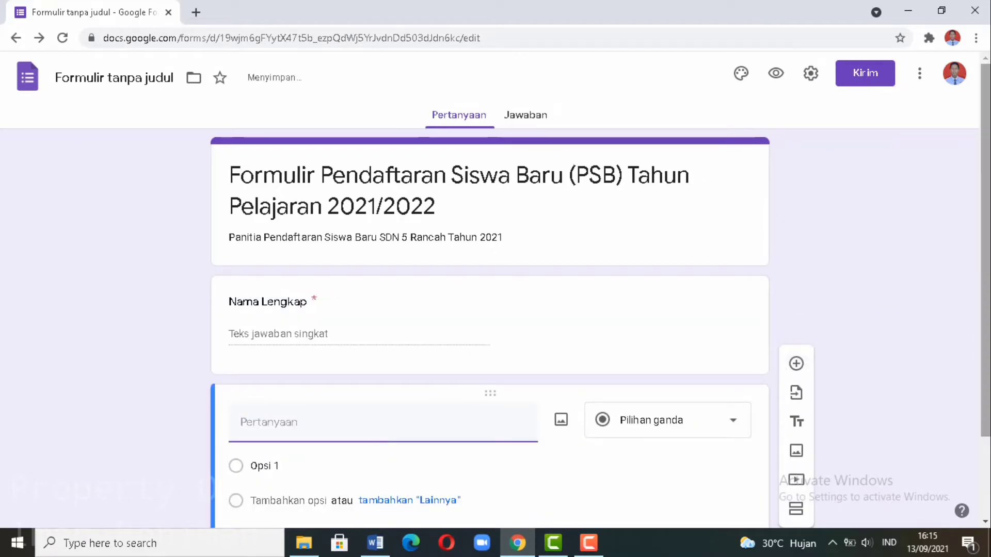
pyautogui.moveTo(987, 401); pyautogui.dragTo(988, 481)
pyautogui.write('Tempat,')
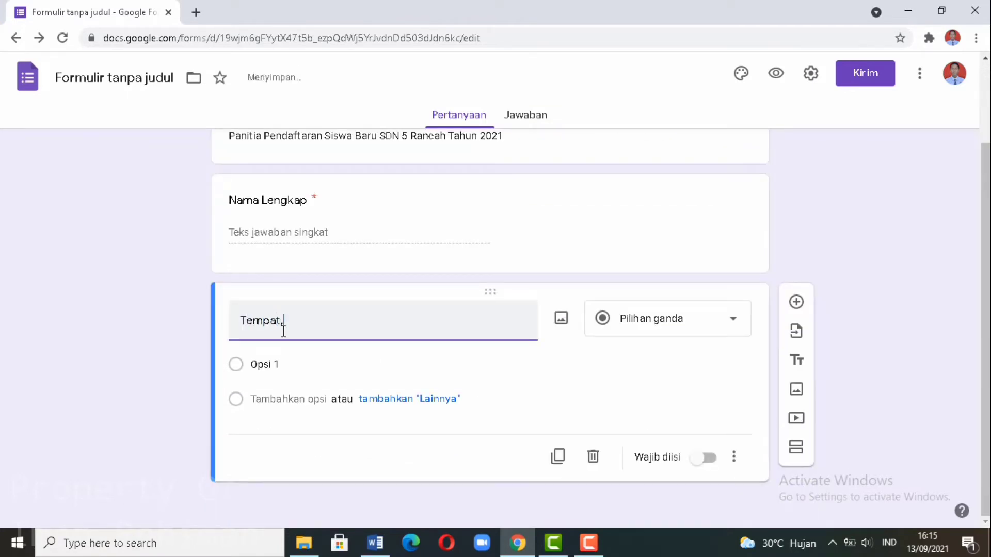
pyautogui.write(' tanggal lahir')
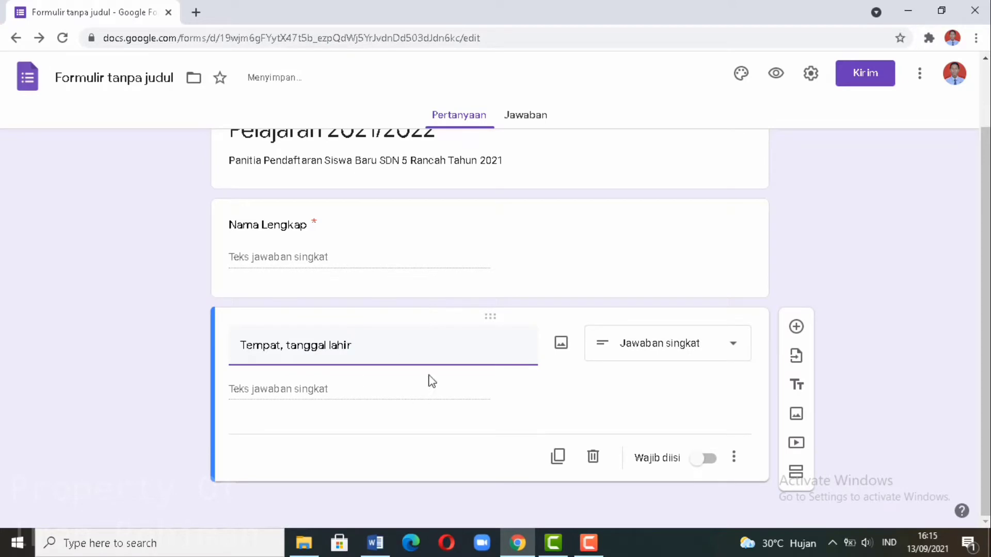
# Try the Tanggal answer type on the "Tempat, tanggal lahir" question and switch it back to Jawaban singkat
pyautogui.click(655, 352)
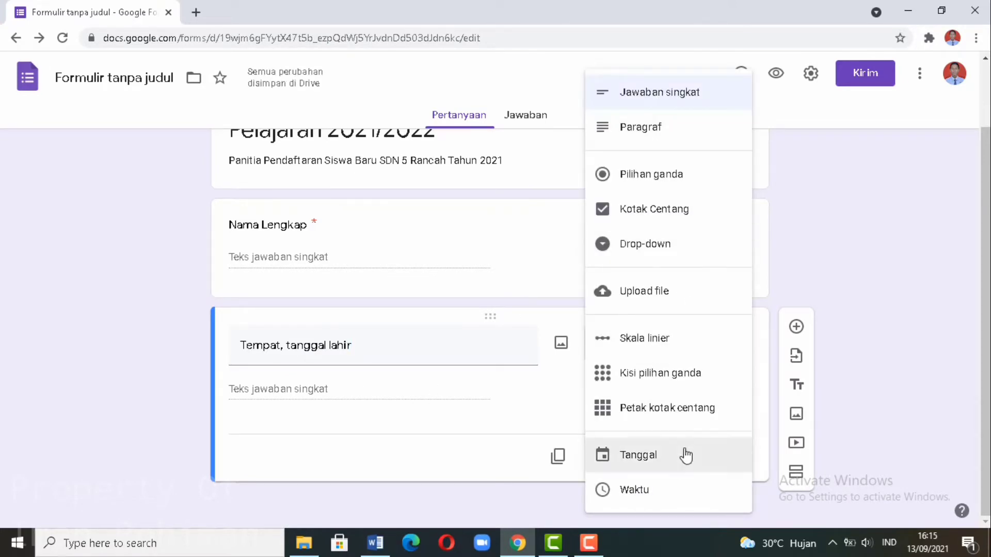
pyautogui.click(638, 455)
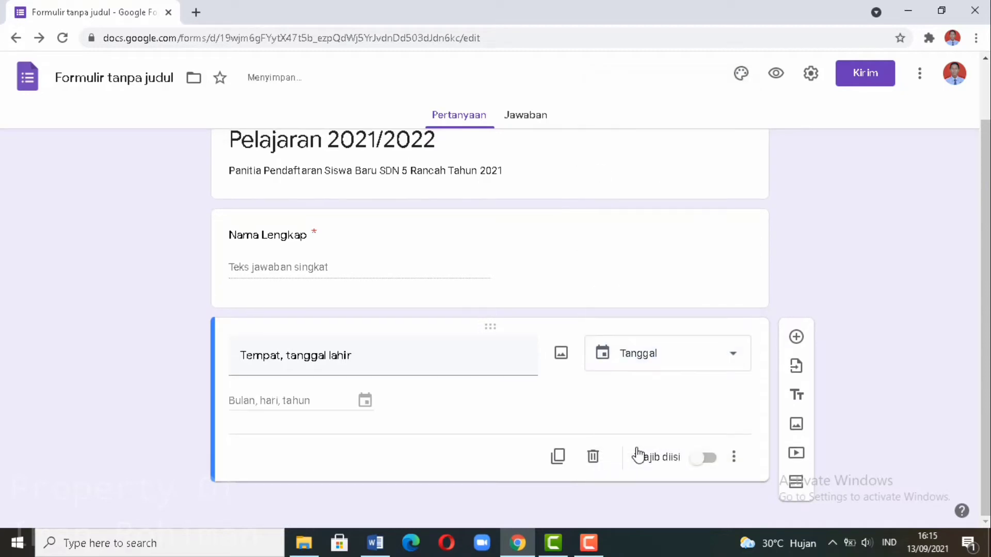
pyautogui.click(677, 353)
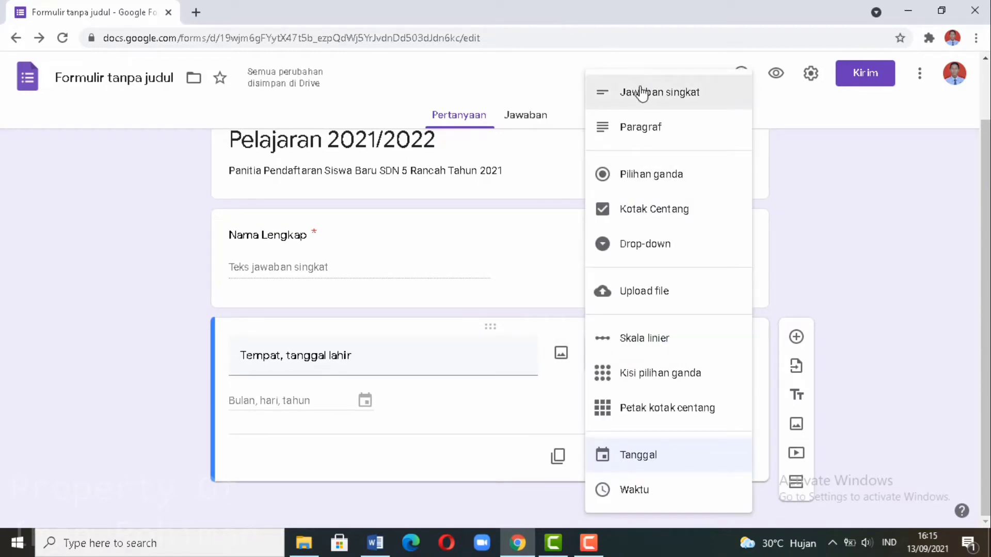
pyautogui.click(642, 94)
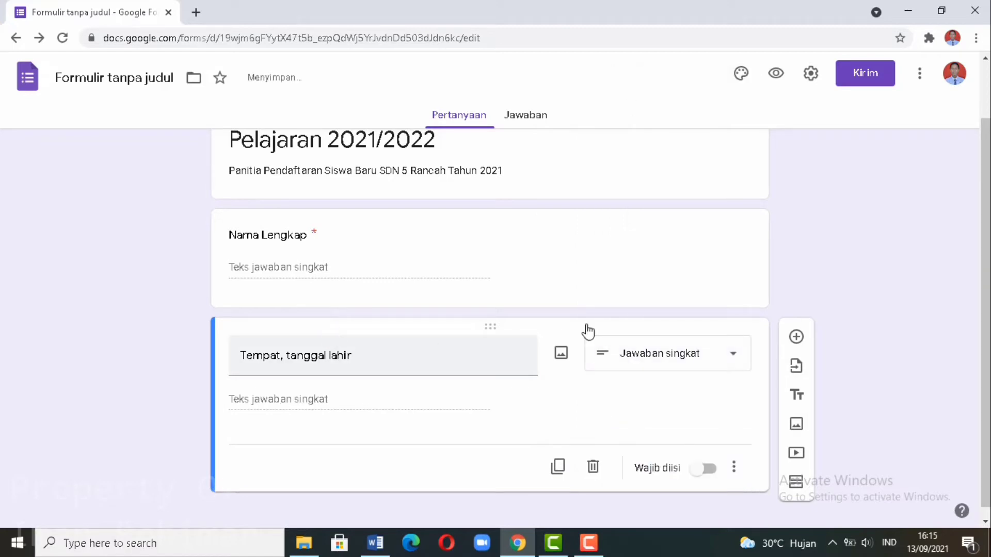
pyautogui.click(634, 360)
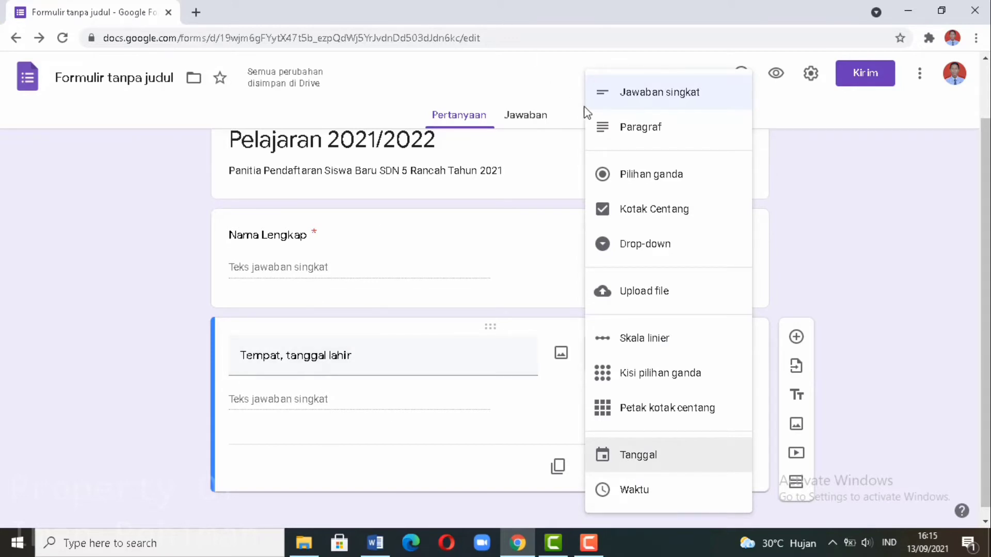
pyautogui.click(643, 94)
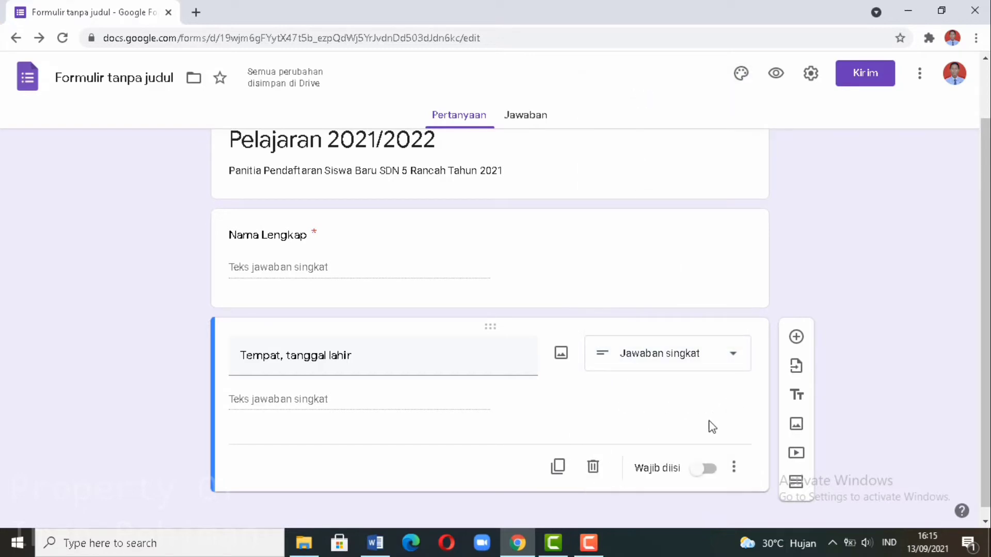
# Make "Tempat, tanggal lahir" required and add a required Jawaban singkat question titled "Usia" below it
pyautogui.click(696, 474)
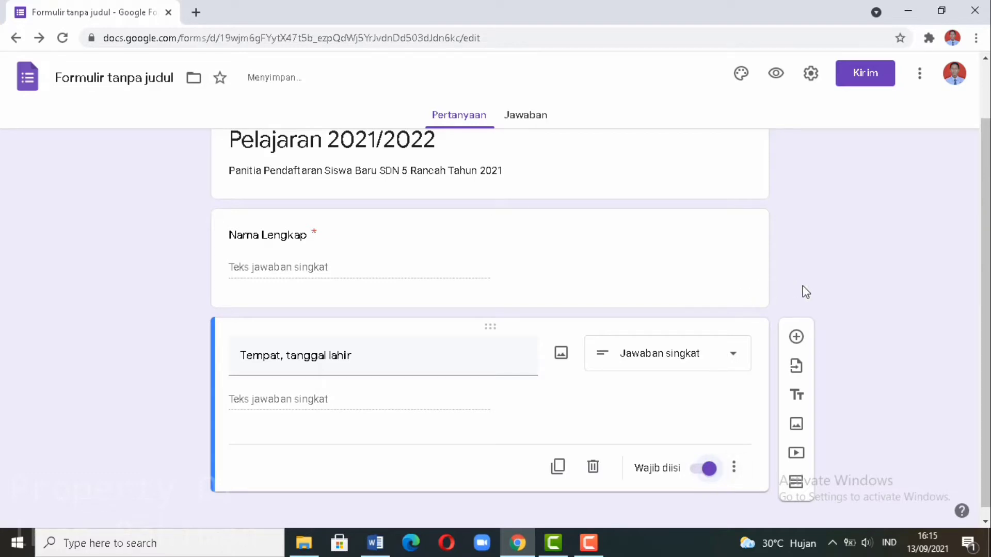
pyautogui.moveTo(985, 304); pyautogui.dragTo(985, 331)
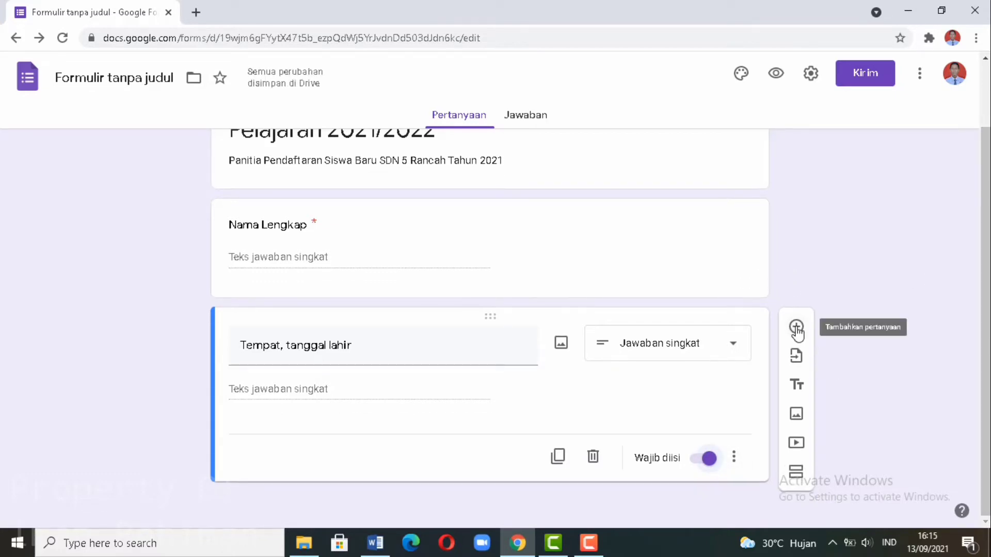
pyautogui.click(797, 327)
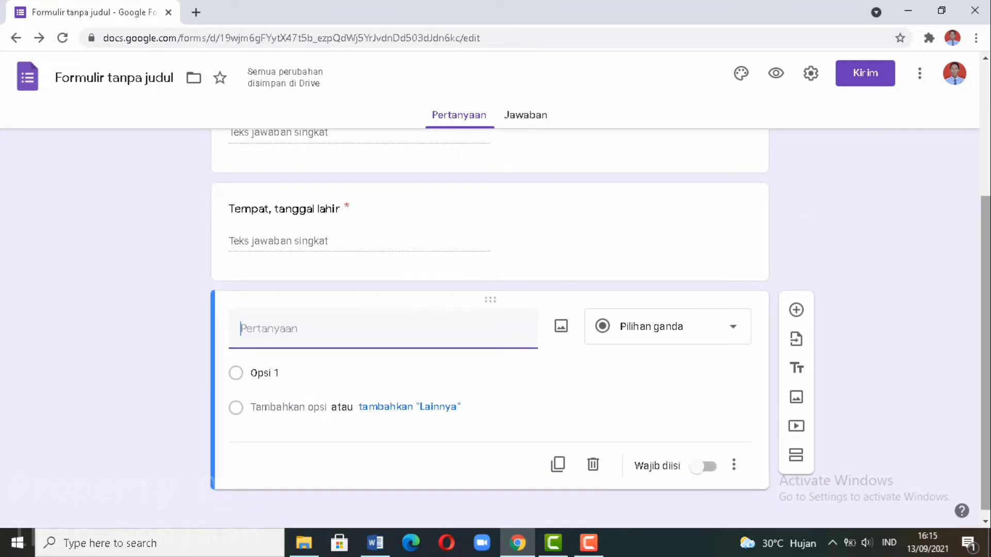
pyautogui.moveTo(983, 261); pyautogui.dragTo(983, 129)
pyautogui.moveTo(986, 175); pyautogui.dragTo(986, 312)
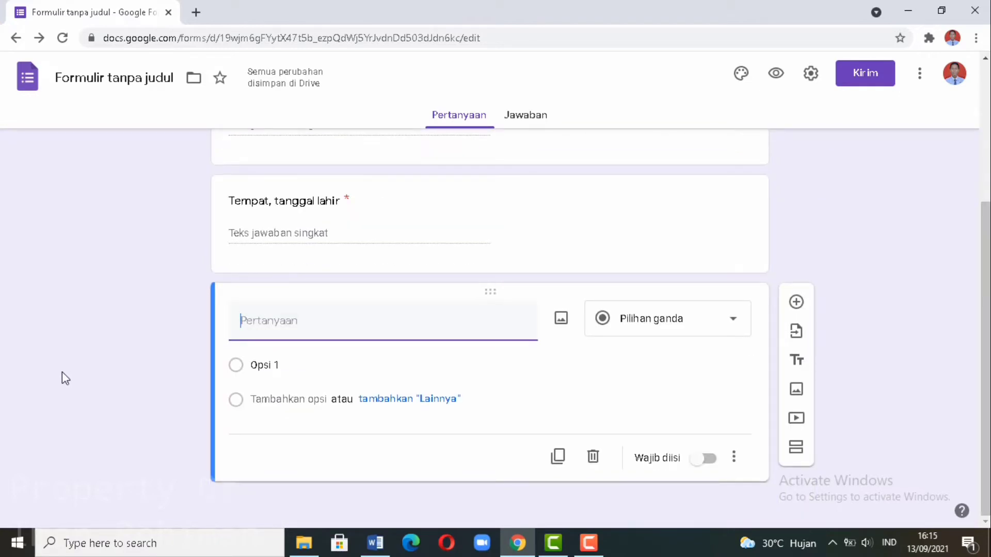
pyautogui.write('Usia')
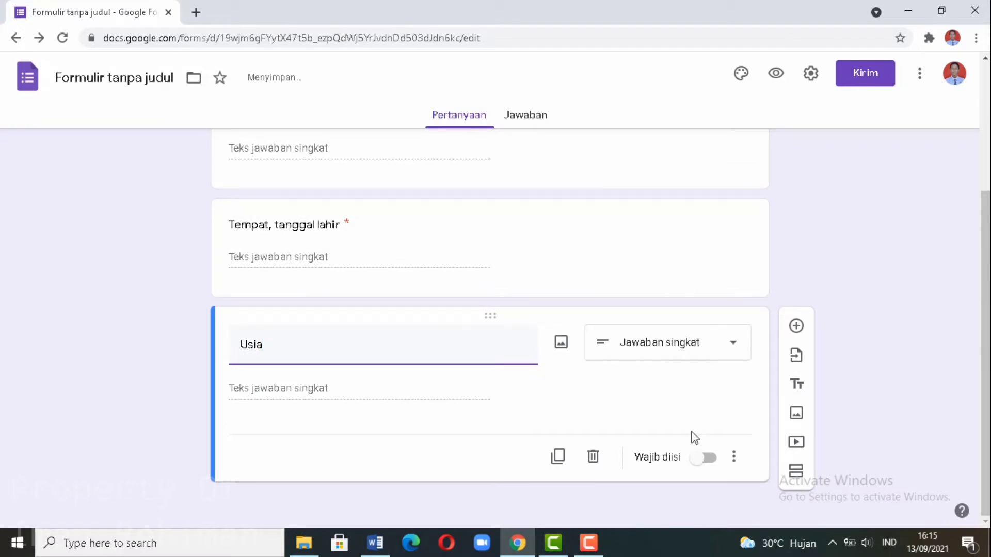
pyautogui.click(702, 459)
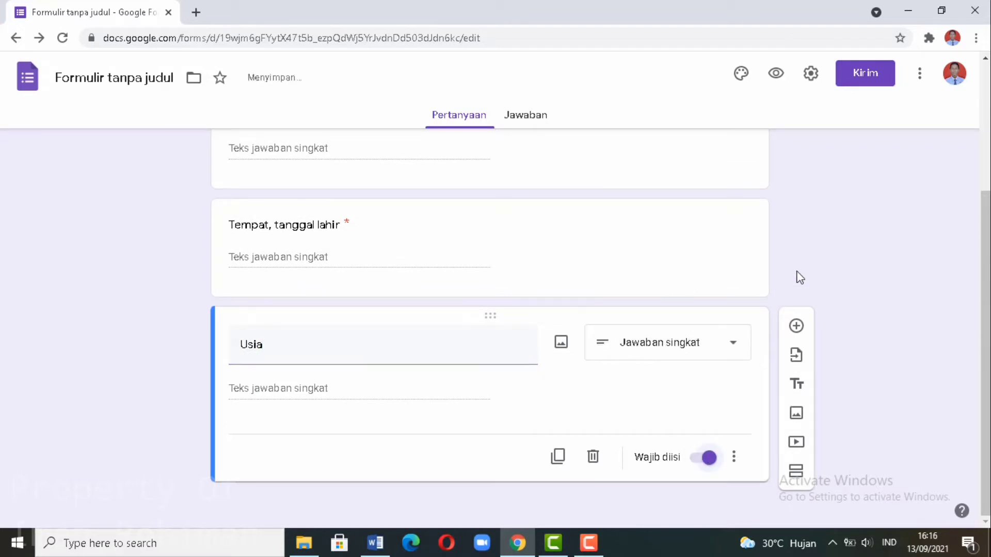
# Add a required question titled "Alamat Lengkap" with the Paragraf answer type below "Usia"
pyautogui.click(797, 328)
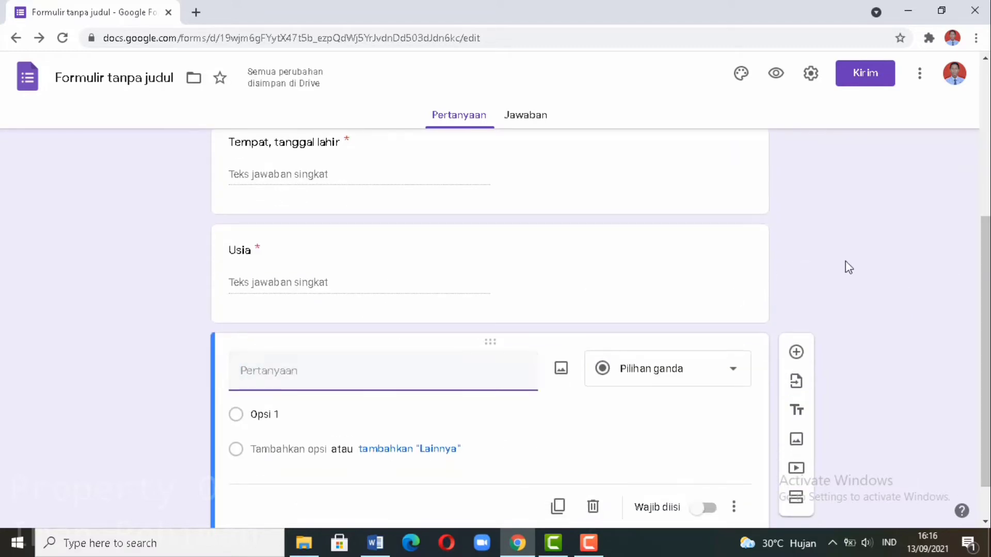
pyautogui.scroll(-1, 845, 268)
pyautogui.write('A')
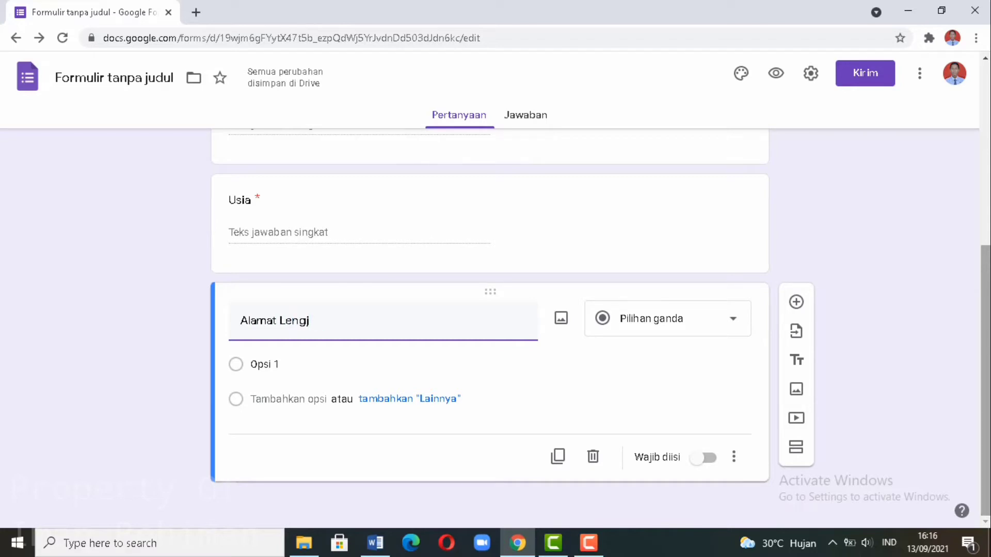
pyautogui.write('lamat Lengkap')
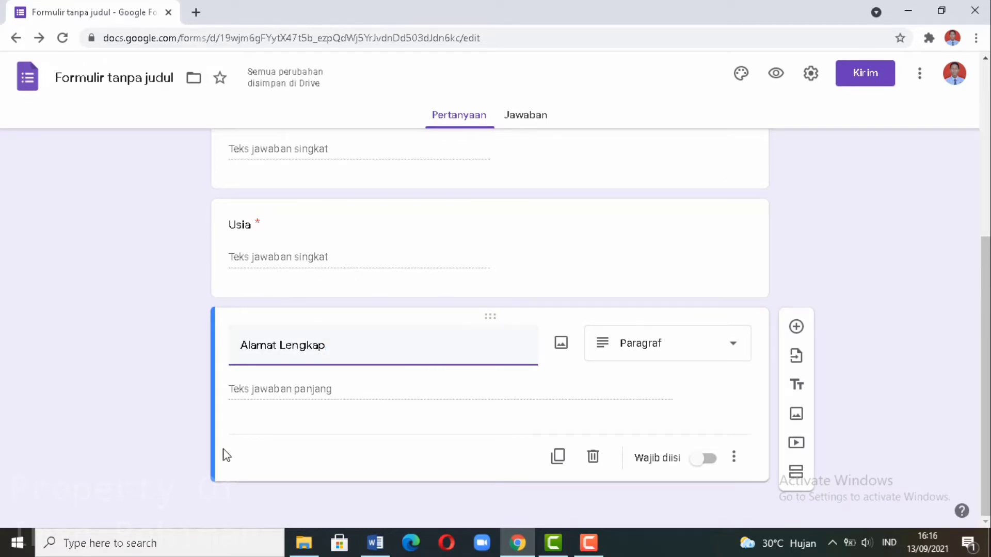
pyautogui.click(672, 345)
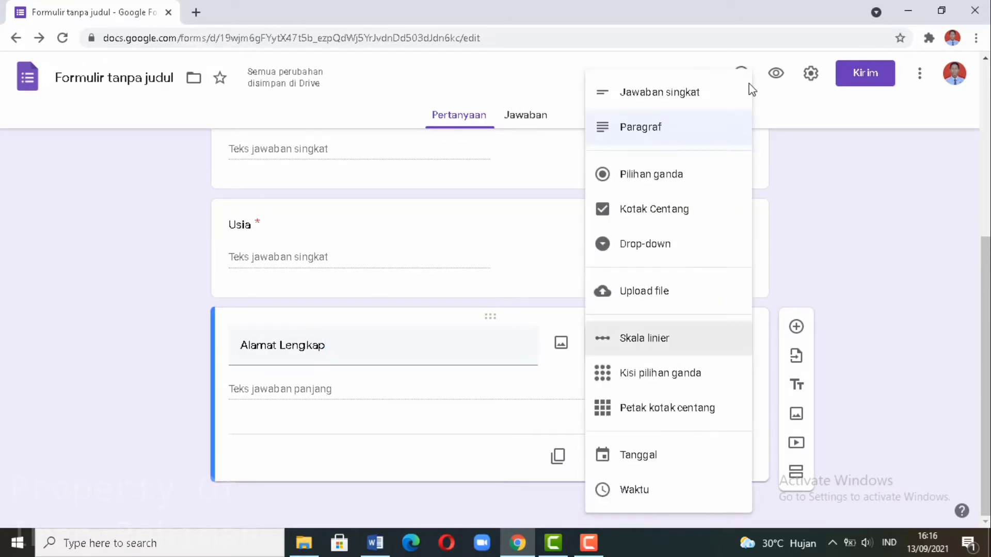
pyautogui.click(644, 130)
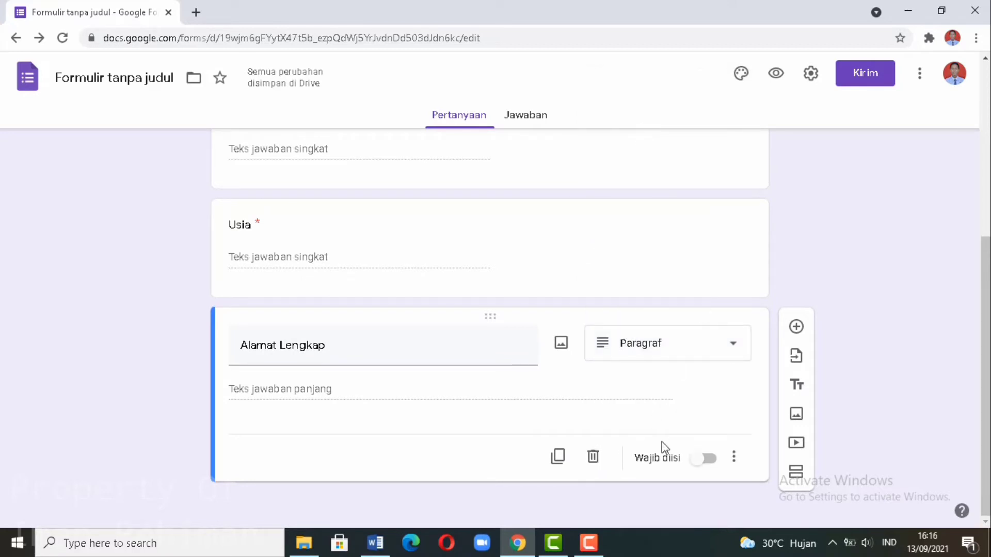
pyautogui.click(705, 460)
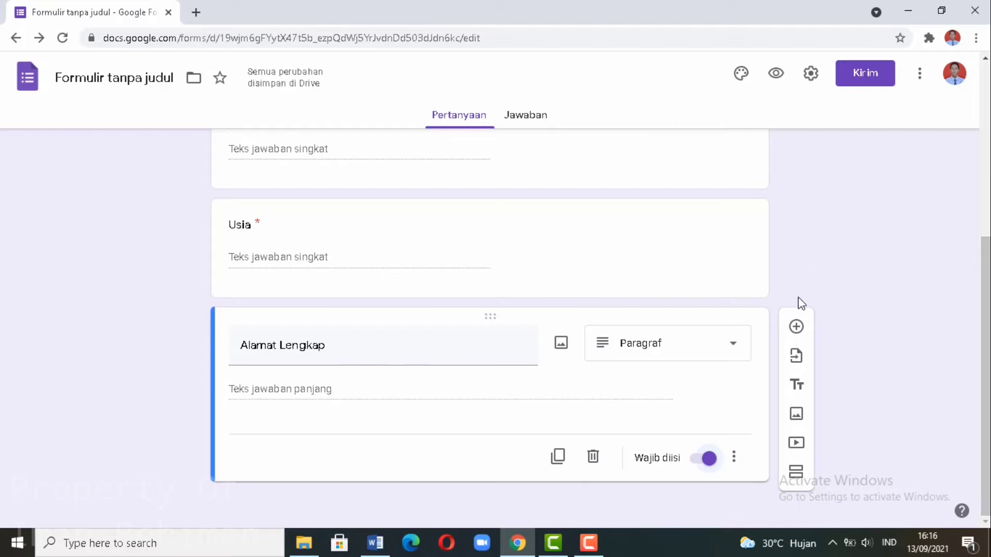
# Add another required Jawaban singkat question titled "Usia" below "Alamat Lengkap"
pyautogui.click(796, 328)
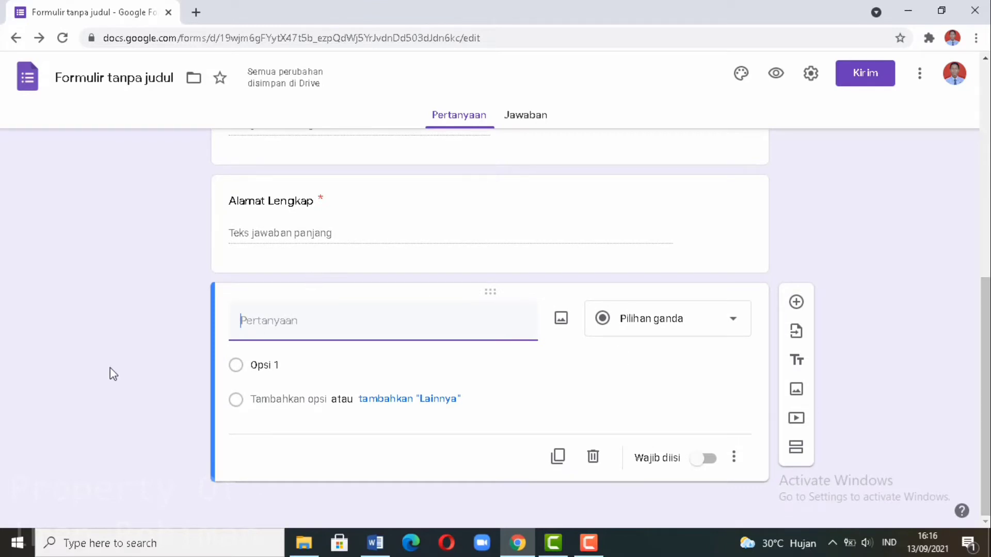
pyautogui.write('Usia')
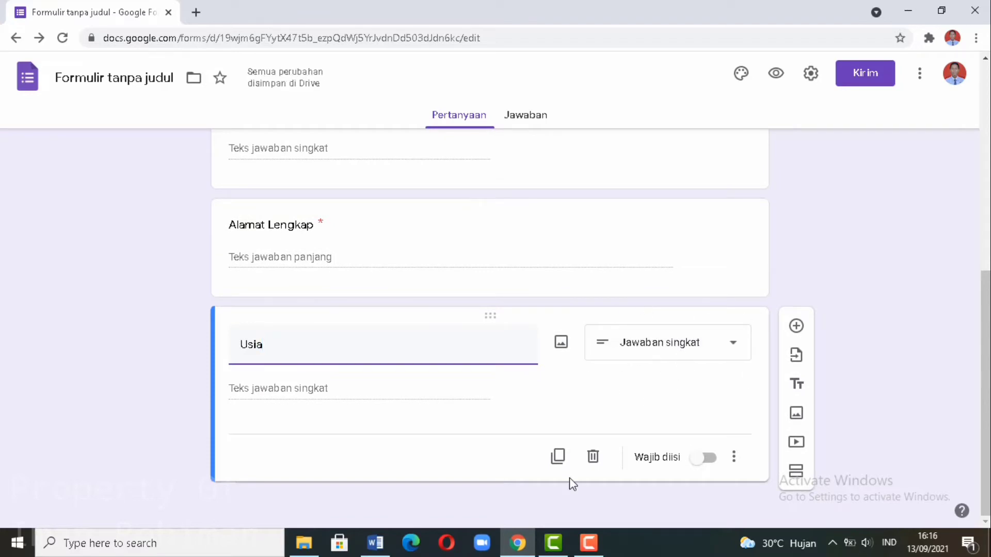
pyautogui.click(699, 462)
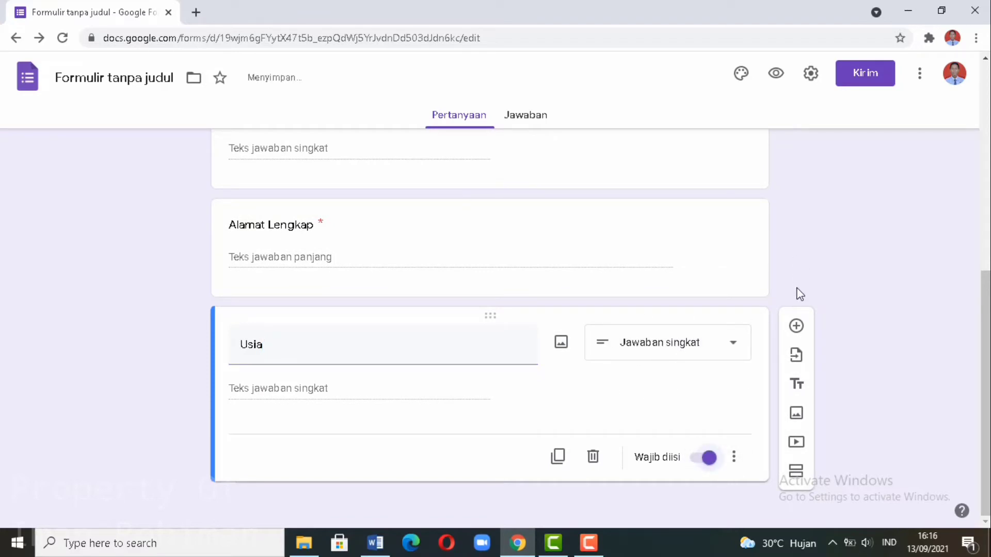
# Add two required Jawaban singkat questions titled "Hobi" and "Cita-cita" at the end of the form
pyautogui.click(796, 326)
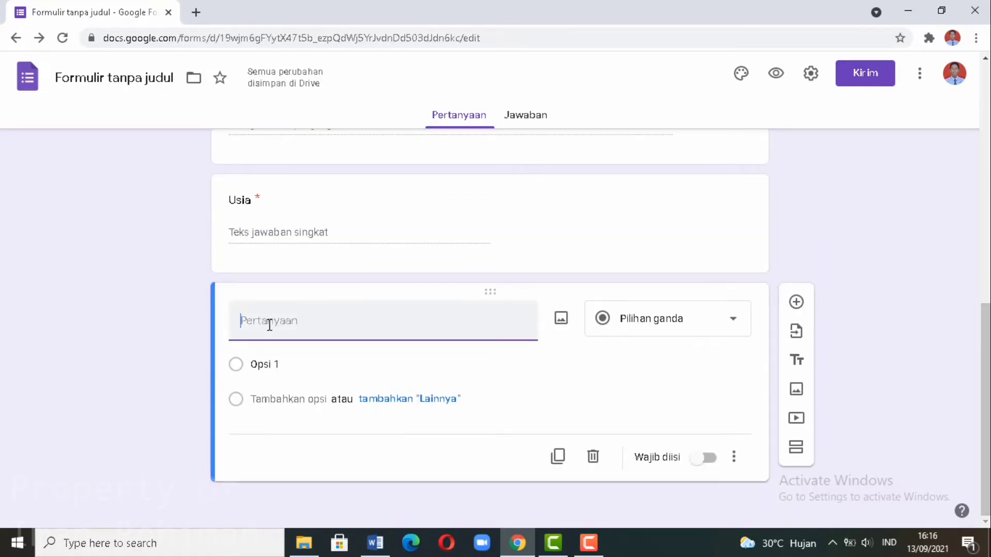
pyautogui.write('Hobi')
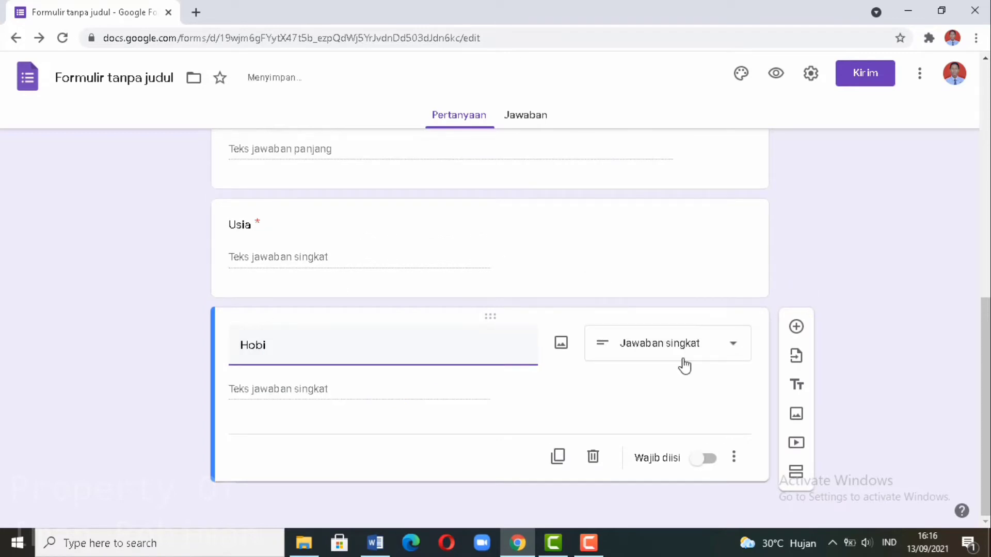
pyautogui.click(709, 460)
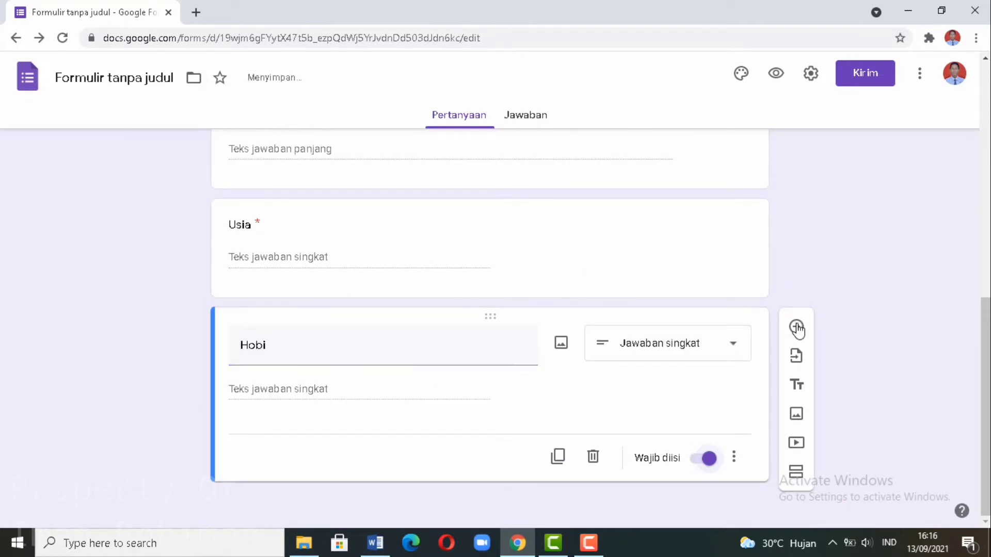
pyautogui.moveTo(985, 336); pyautogui.dragTo(986, 397)
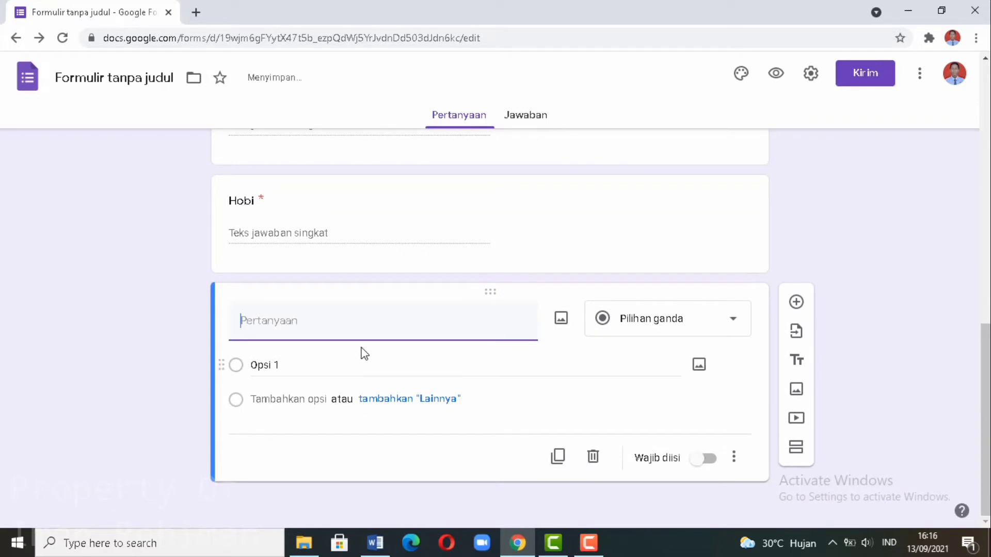
pyautogui.write('Cita')
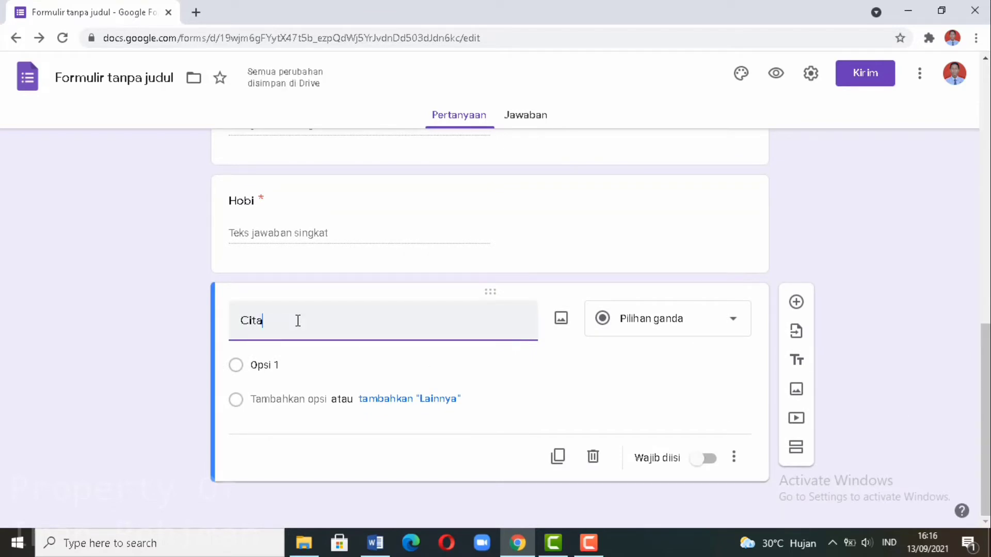
pyautogui.write('-cita')
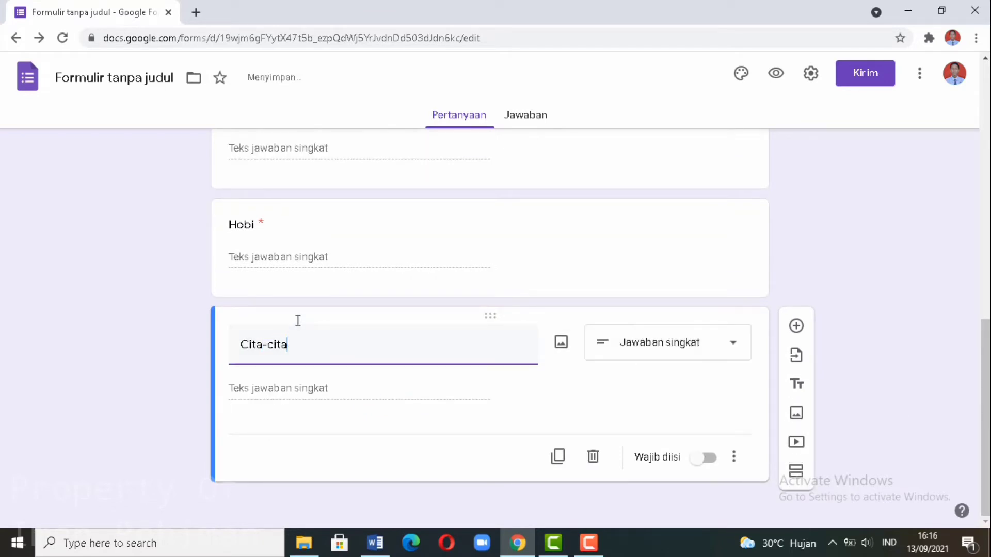
pyautogui.click(707, 459)
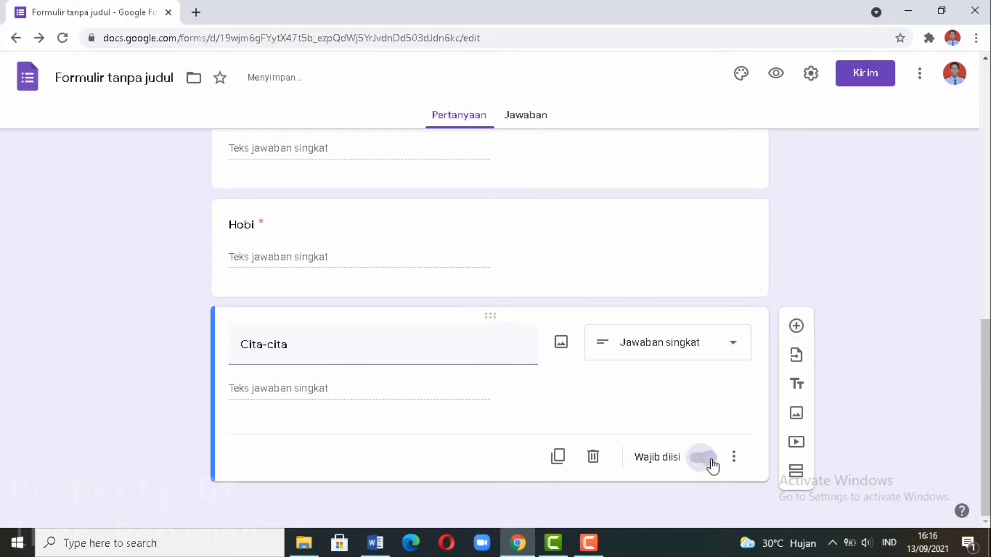
# Add a required Jawaban singkat question titled "Nomor Telepon/HP" below "Cita-cita"
pyautogui.click(796, 326)
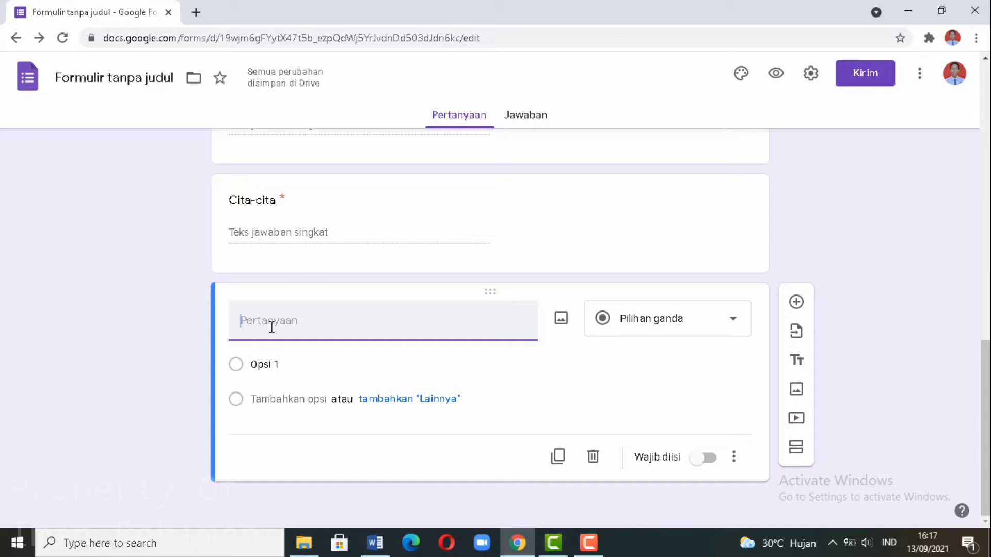
pyautogui.write('Nomor Telepon/HP')
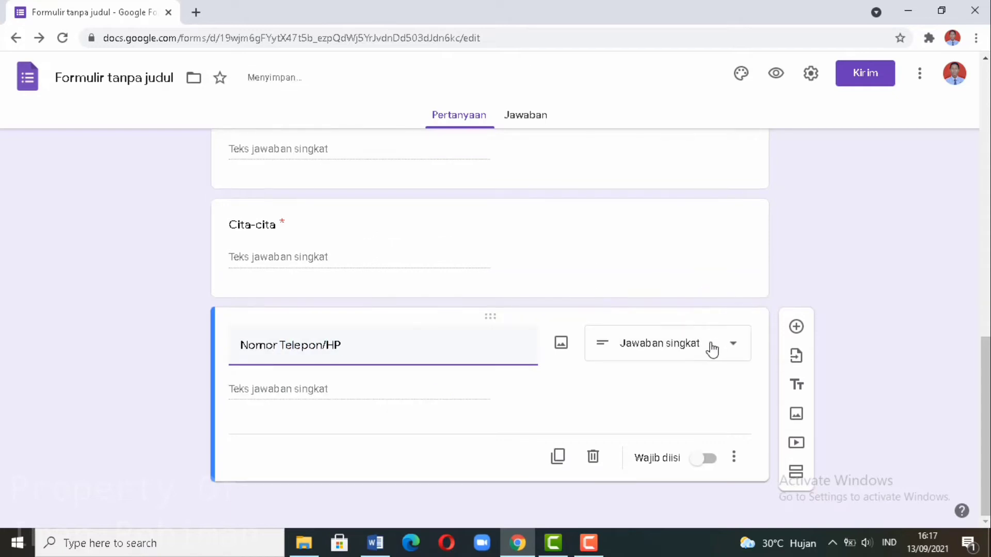
pyautogui.click(712, 350)
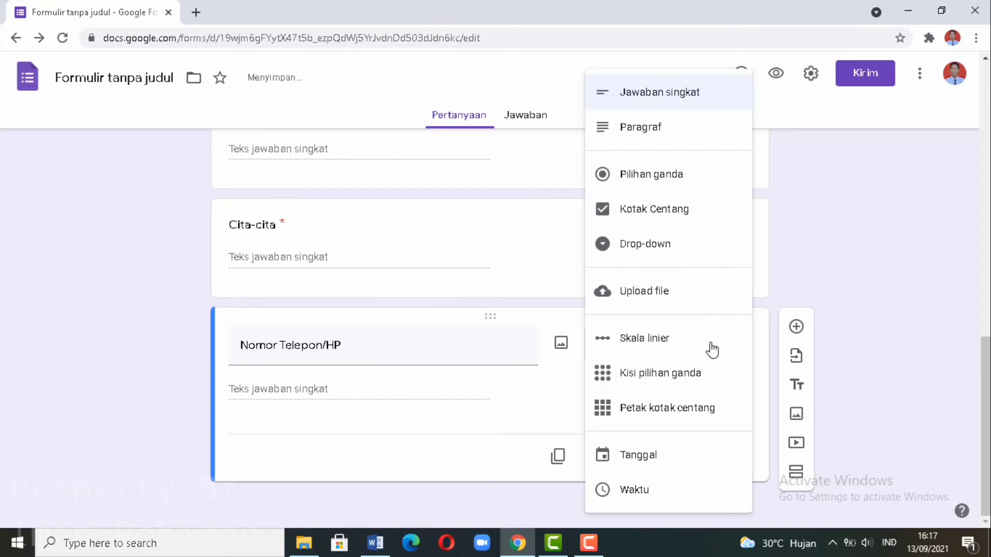
pyautogui.click(660, 94)
pyautogui.click(706, 459)
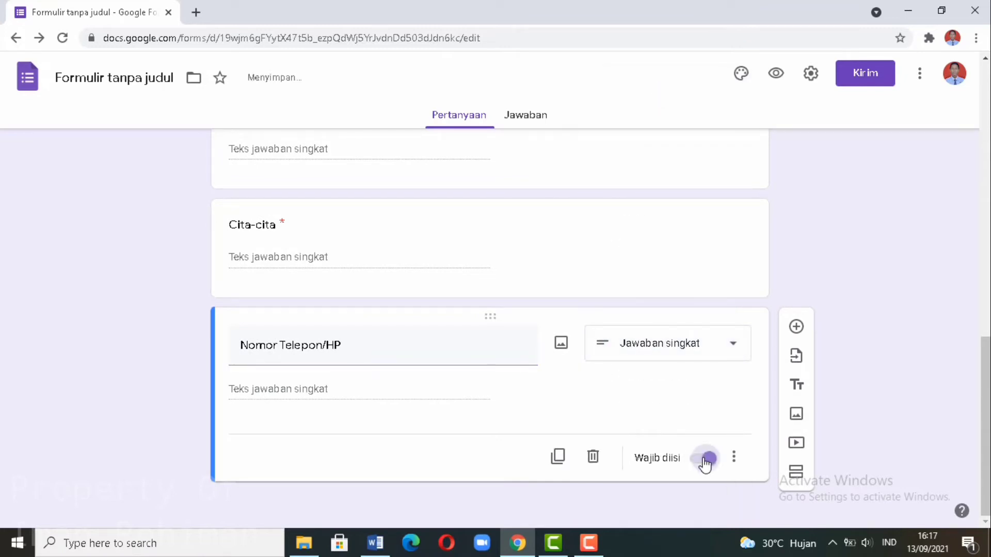
# Add a required Jawaban singkat question titled "Nama Ayah" below "Nomor Telepon/HP"
pyautogui.click(796, 327)
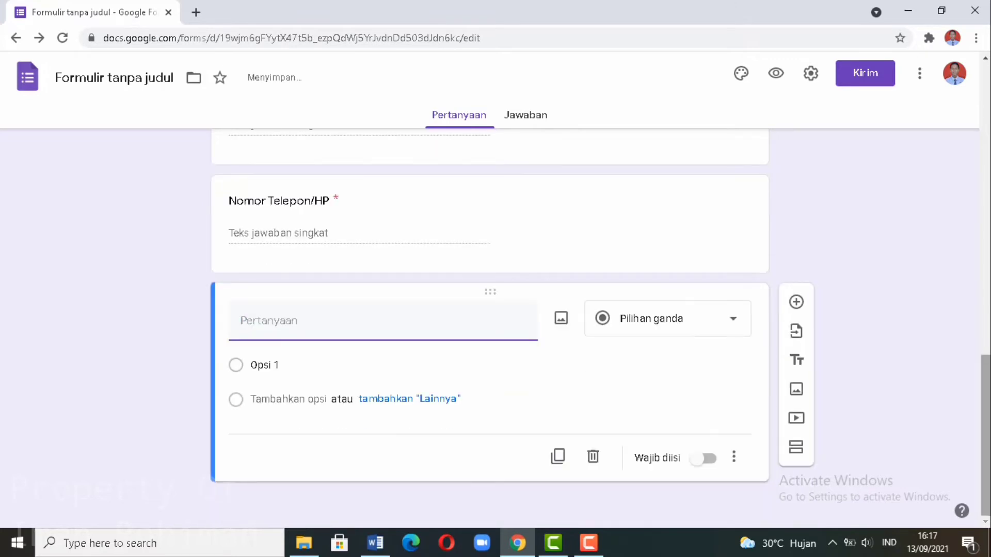
pyautogui.moveTo(983, 462); pyautogui.dragTo(986, 148)
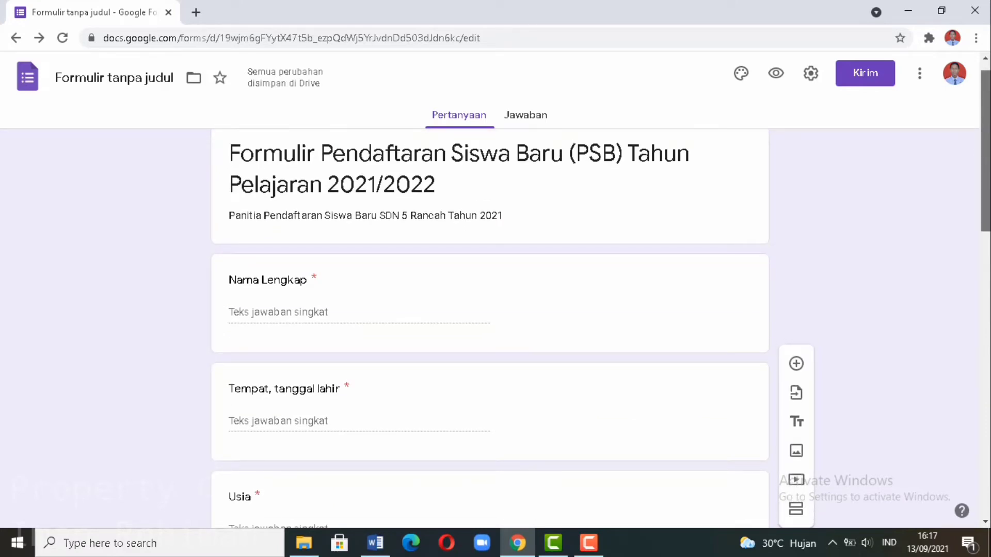
pyautogui.scroll(-1, 490, 310)
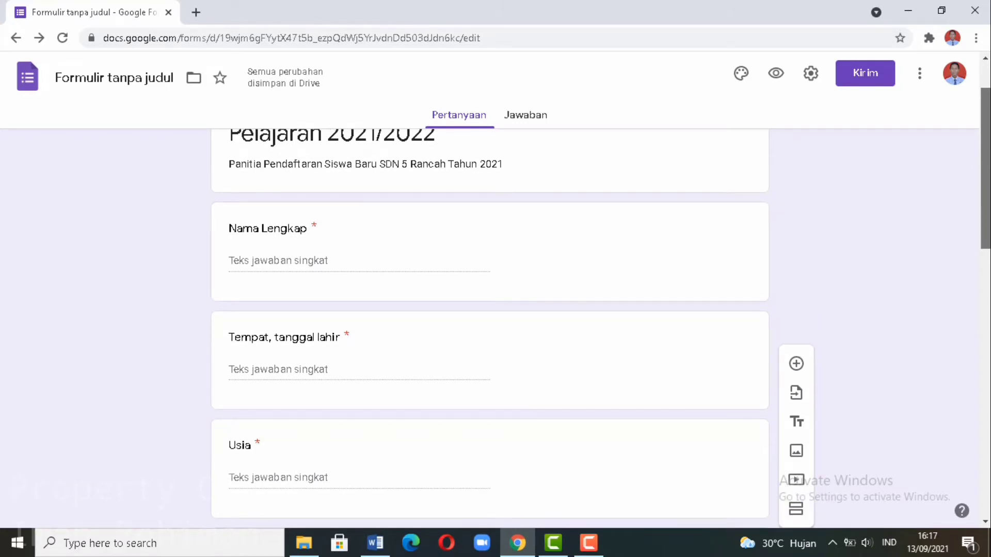
pyautogui.scroll(-2, 491, 310)
pyautogui.scroll(-3, 490, 309)
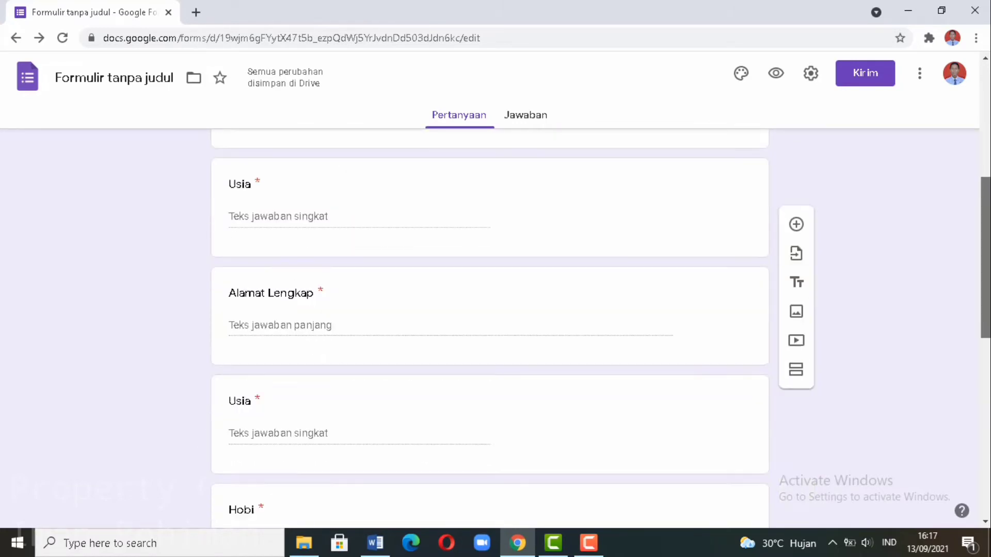
pyautogui.scroll(-6, 491, 309)
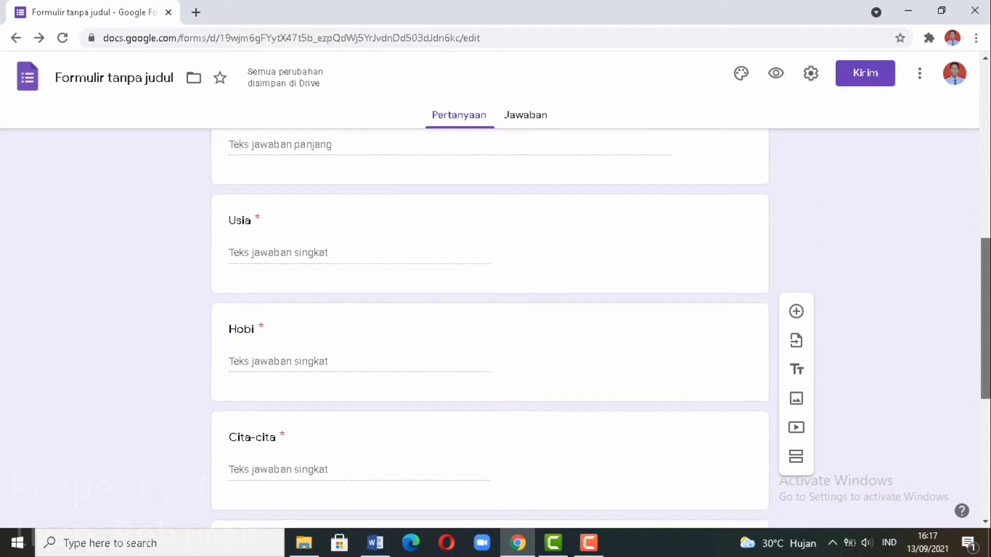
pyautogui.scroll(-4, 885, 316)
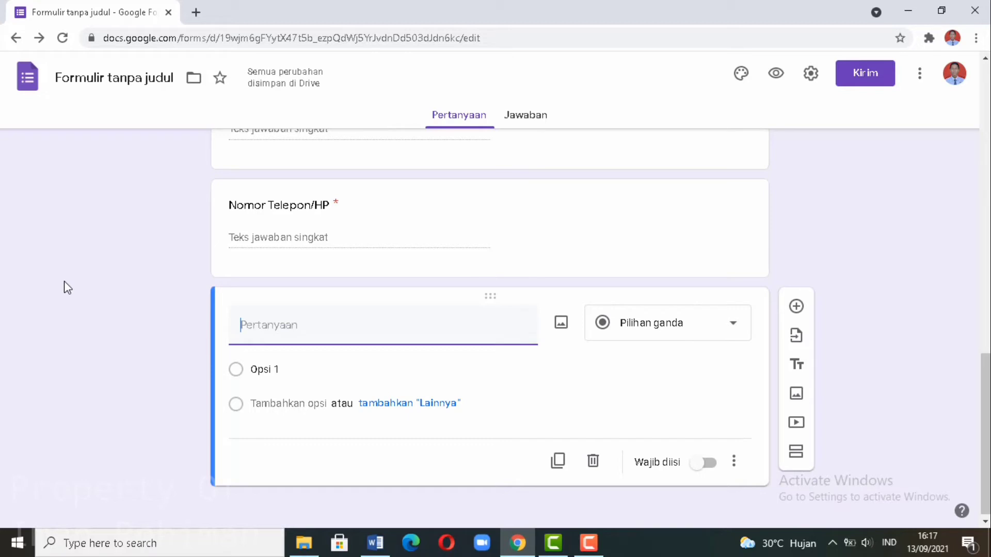
pyautogui.write('nama')
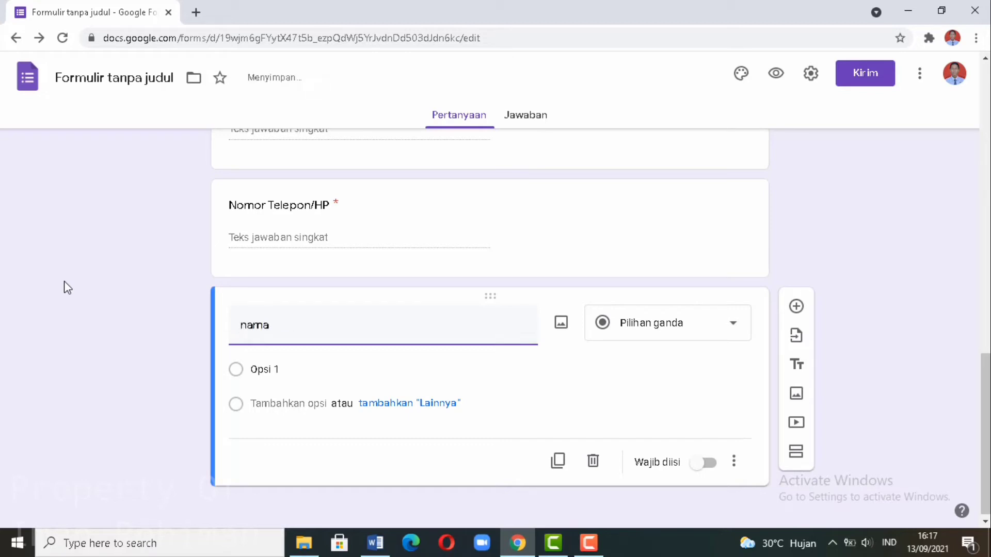
pyautogui.press('BackSpace')
pyautogui.write('Nama Ayah')
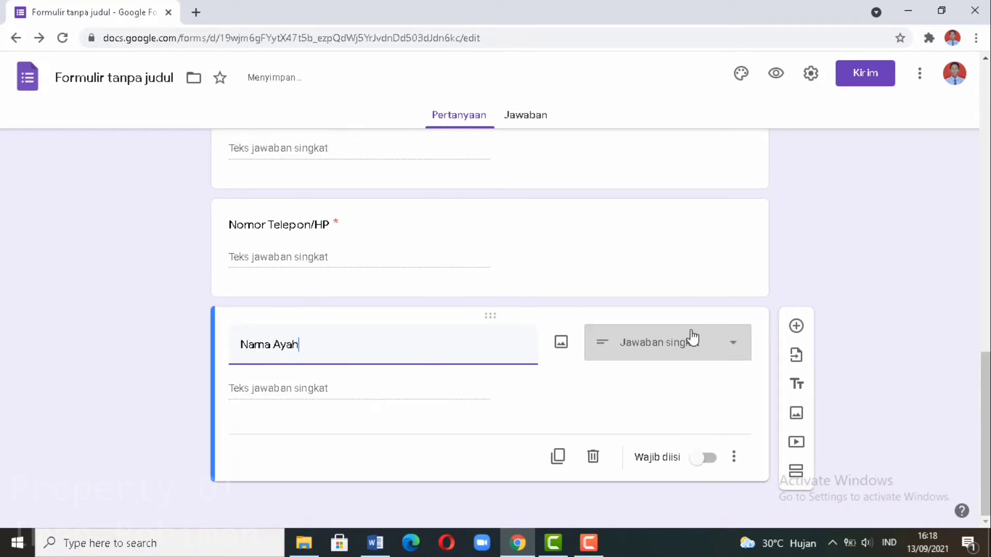
pyautogui.click(702, 458)
# Add a required Jawaban singkat question titled "Tempat, tanggal lahir" below "Nama Ayah"
pyautogui.click(796, 327)
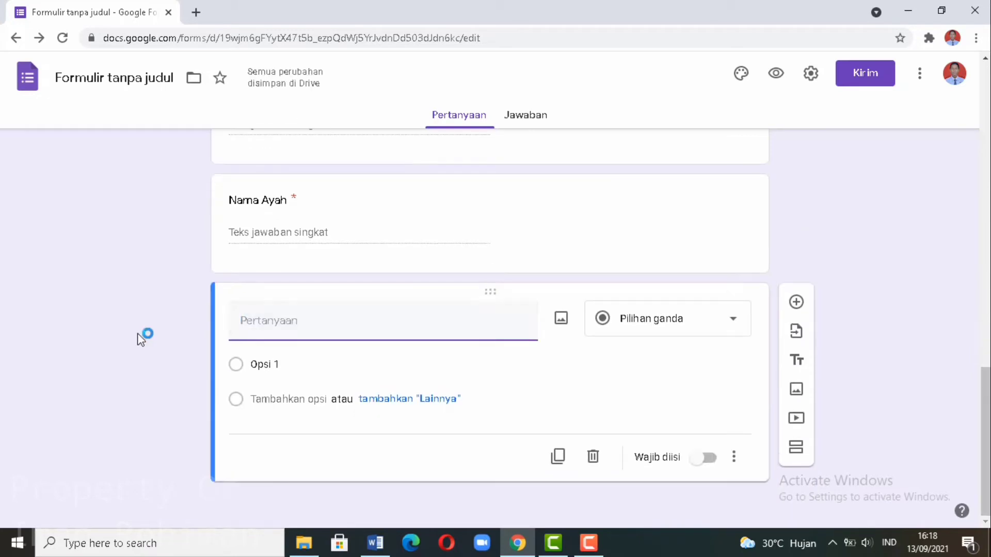
pyautogui.write('temp')
pyautogui.press('BackSpace')
pyautogui.press('BackSpace')
pyautogui.press('BackSpace')
pyautogui.write('Tenoa')
pyautogui.write('mpat, tanggal lahir')
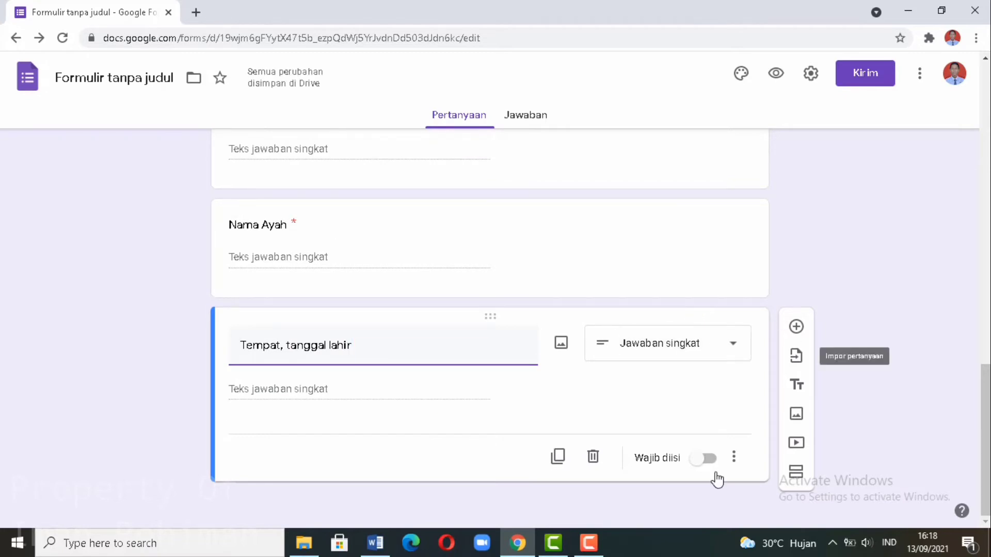
pyautogui.click(704, 457)
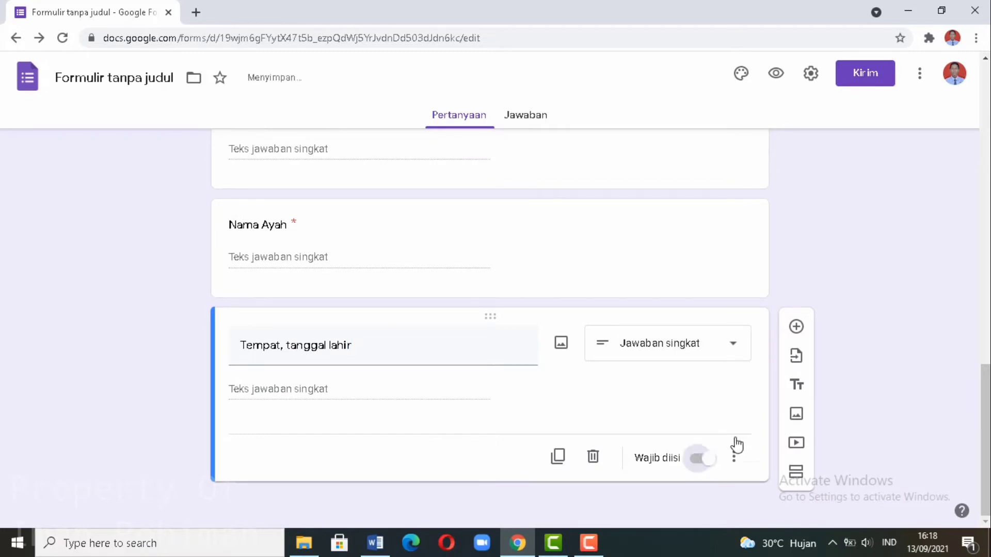
# Add two required questions at the end of the form: "Pekerjaan" as Jawaban singkat and "Alamat Lengkap" as Paragraf
pyautogui.click(796, 327)
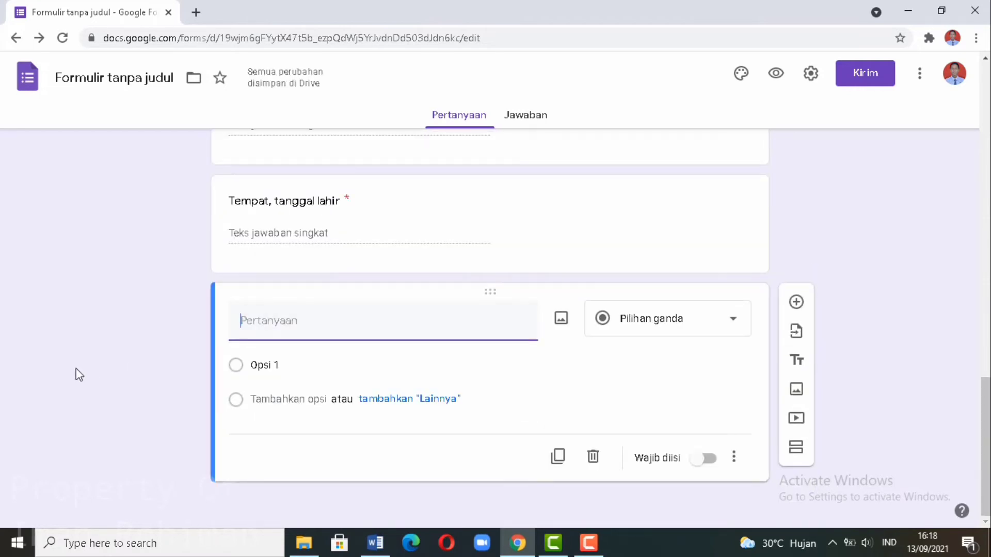
pyautogui.write('Pekerjaan')
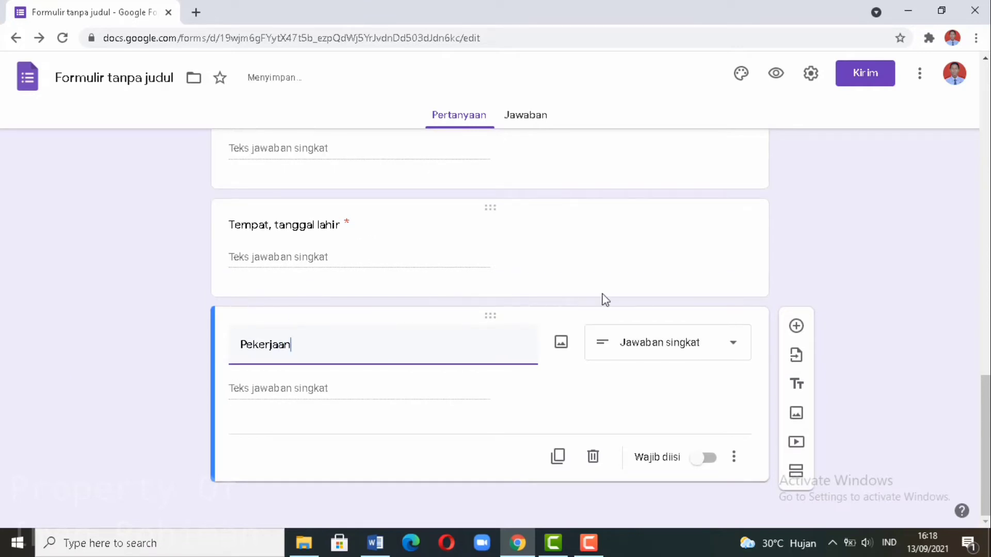
pyautogui.click(704, 457)
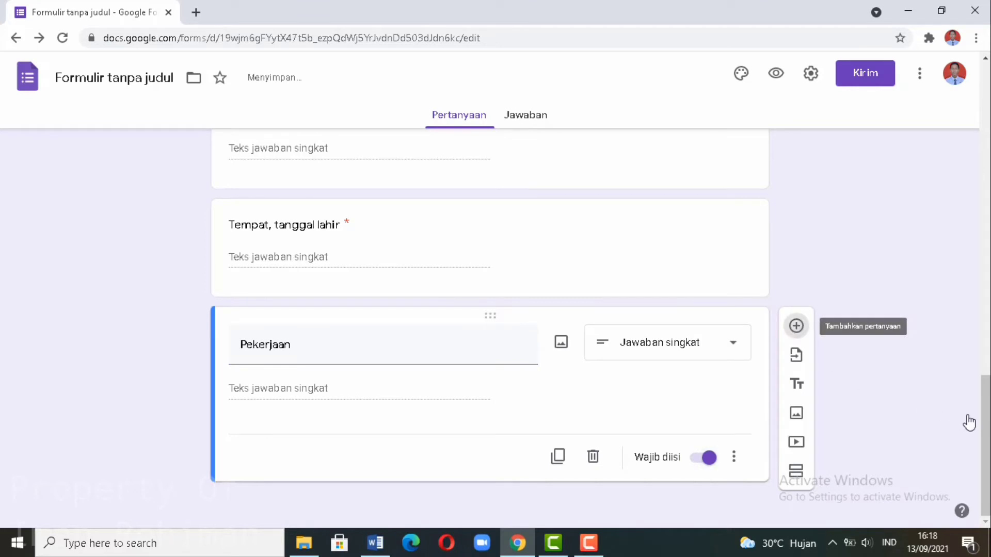
pyautogui.moveTo(985, 424); pyautogui.dragTo(985, 464)
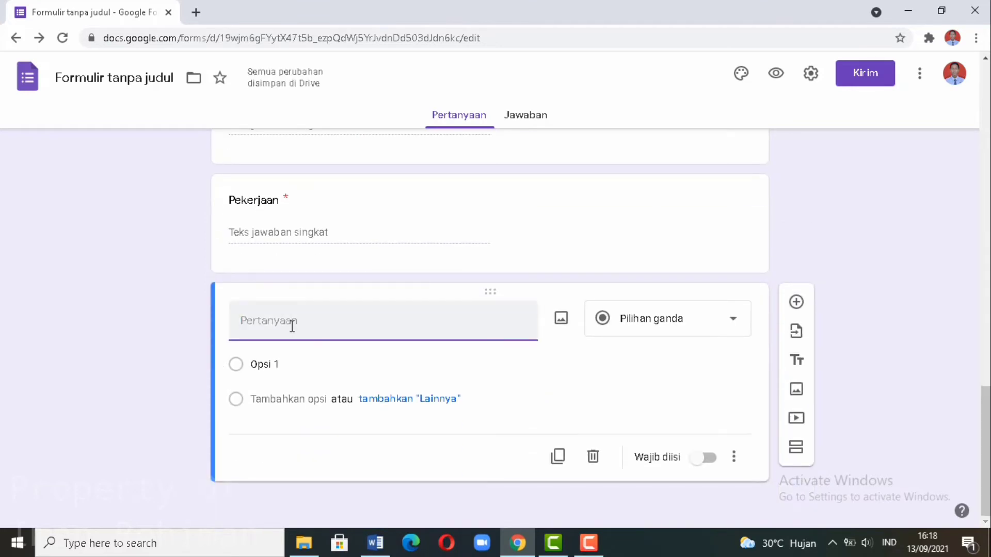
pyautogui.write('Alamat Lengkap')
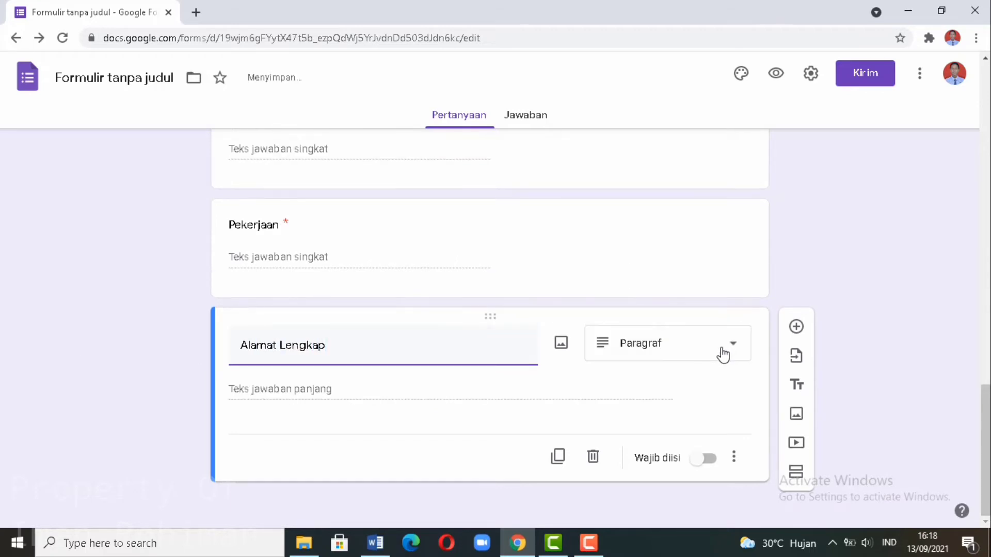
pyautogui.click(703, 458)
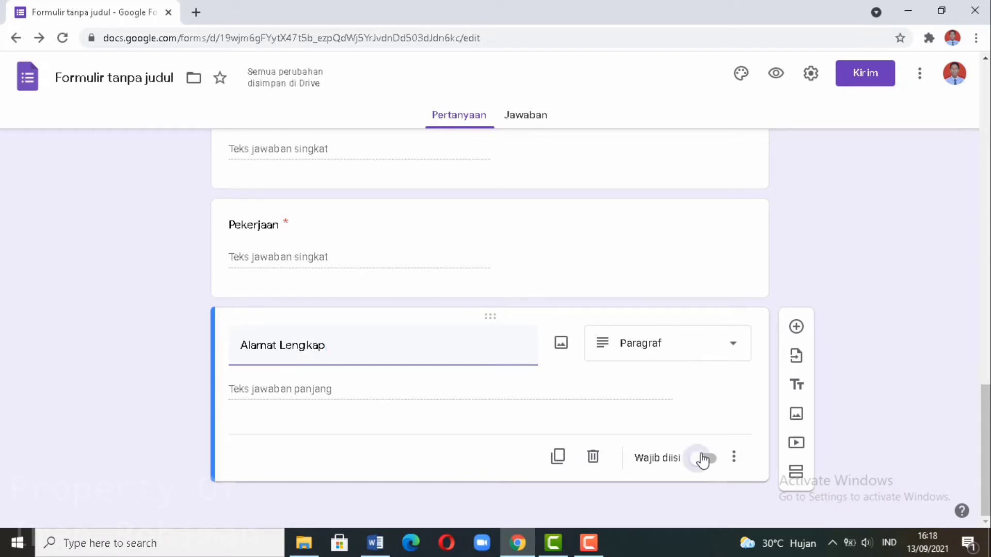
pyautogui.scroll(6, 325, 324)
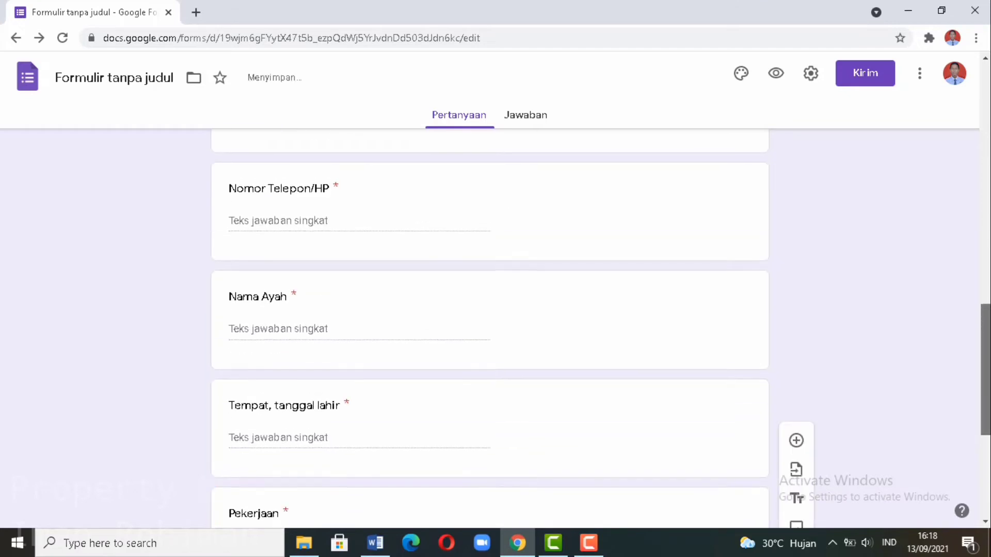
pyautogui.click(233, 313)
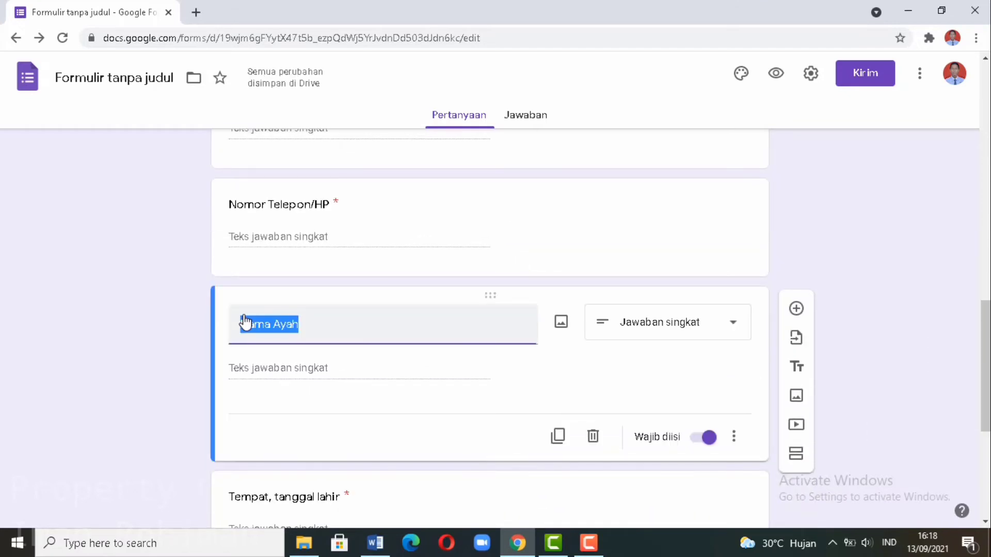
pyautogui.click(300, 327)
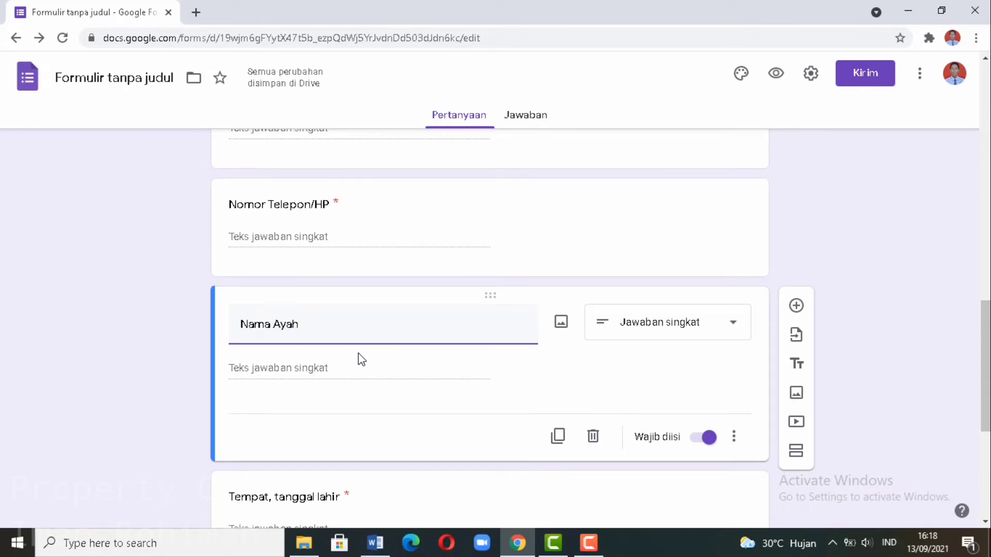
pyautogui.click(131, 339)
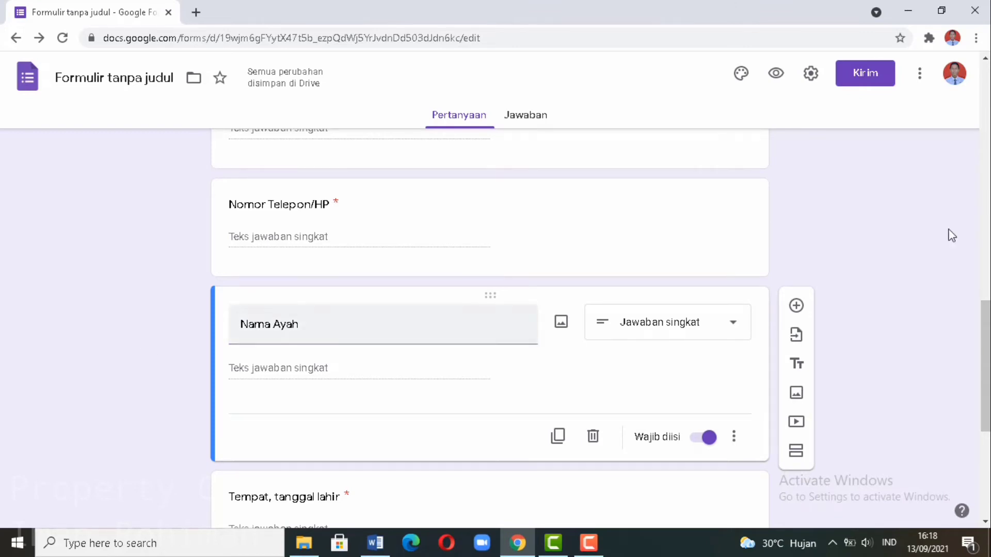
# Add a required Jawaban singkat question titled "Nomor Telepon/HP" below the last "Alamat Lengkap" question
pyautogui.moveTo(986, 340); pyautogui.dragTo(985, 431)
pyautogui.click(454, 456)
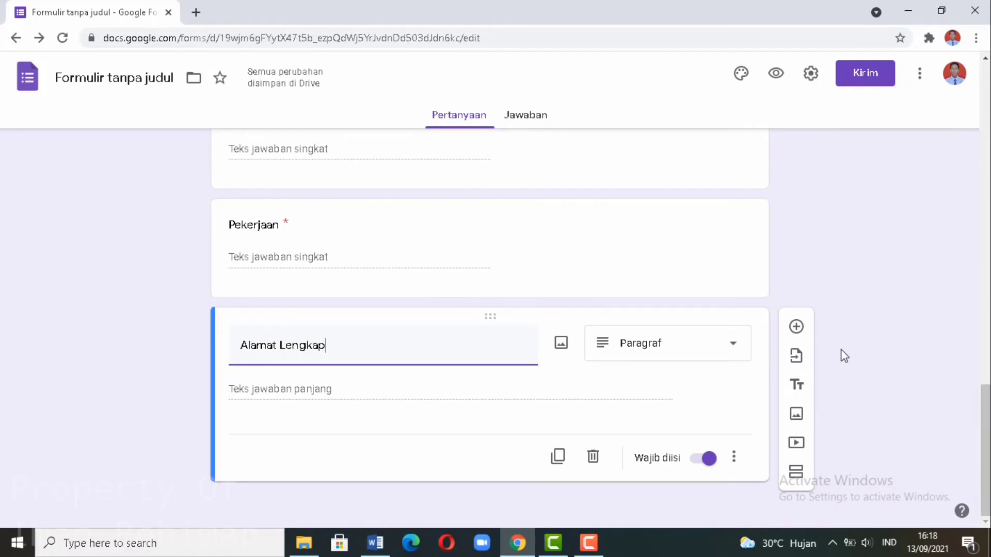
pyautogui.click(797, 327)
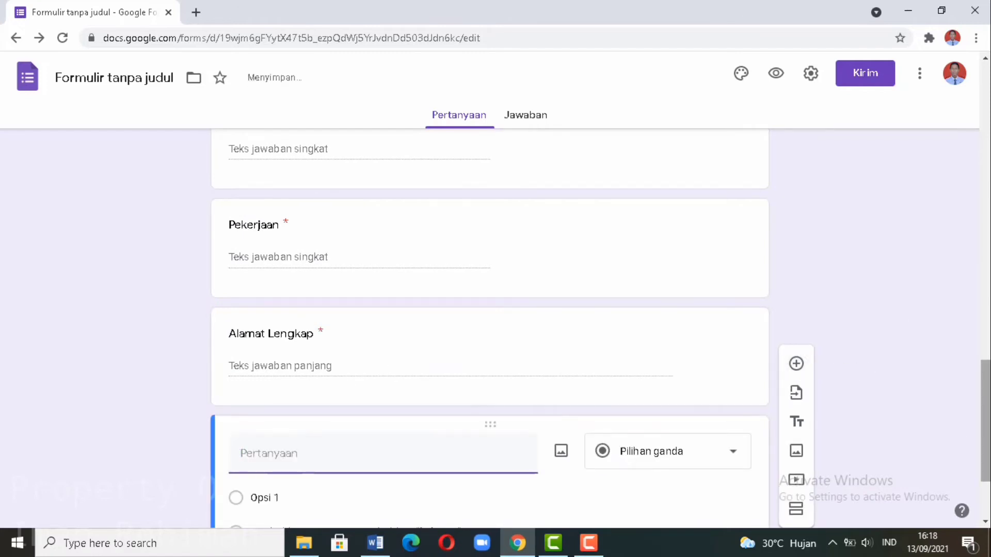
pyautogui.write('Nomro')
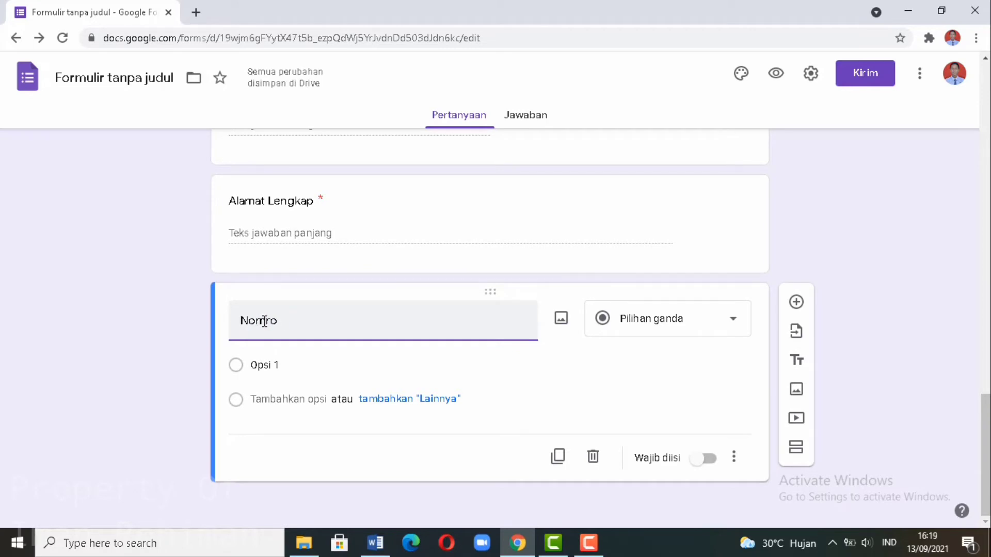
pyautogui.press('BackSpace')
pyautogui.press('BackSpace')
pyautogui.write('or Tele')
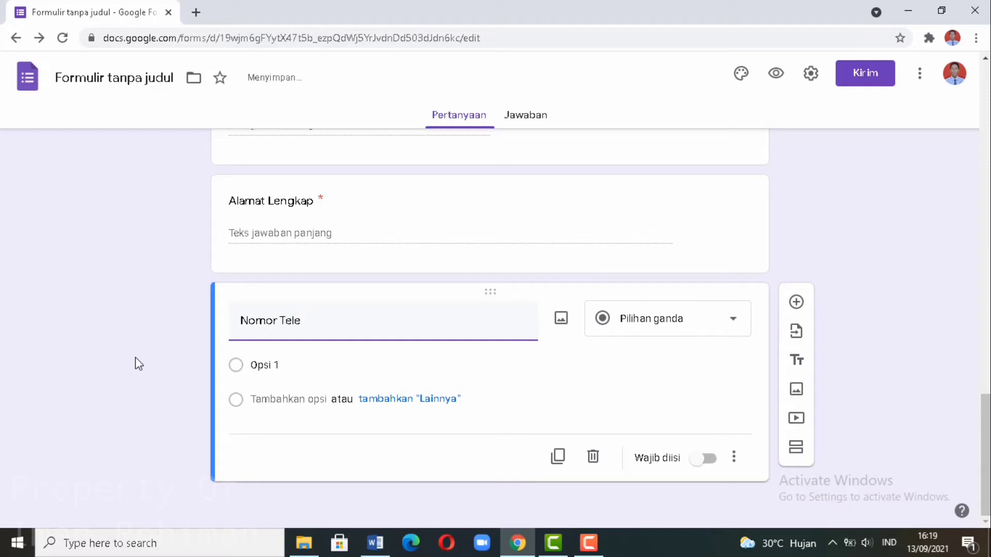
pyautogui.write('pon/HP')
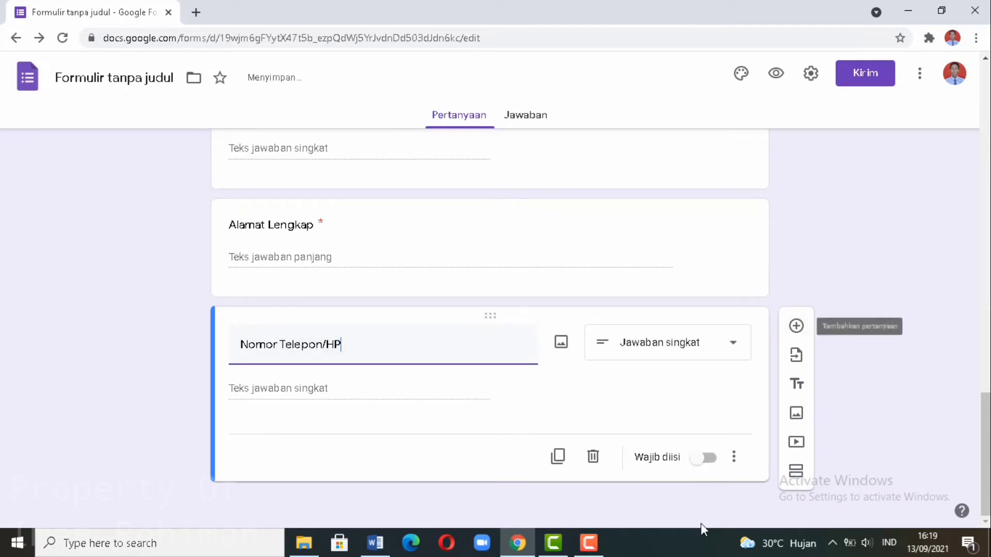
pyautogui.click(704, 458)
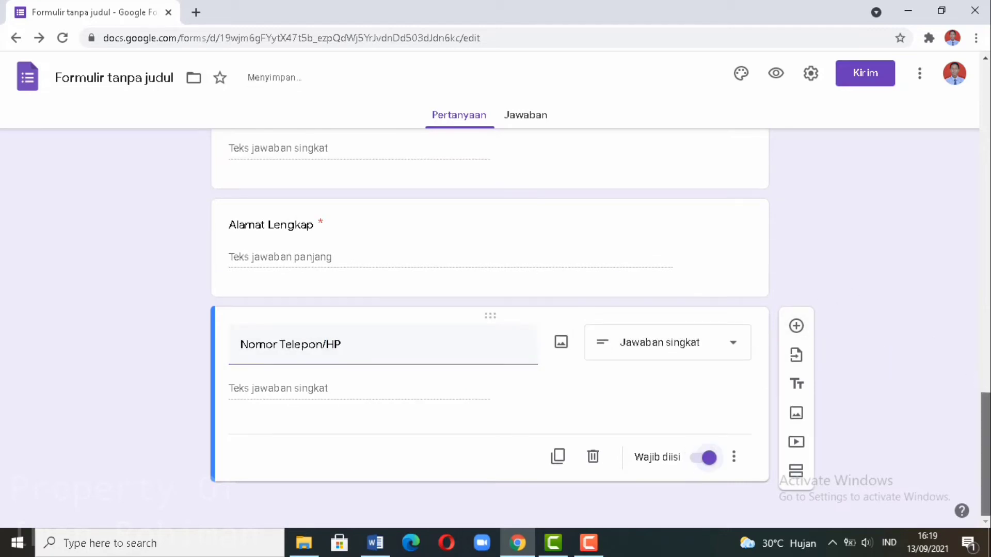
# Add a required Jawaban singkat question titled "Nama Ibu" at the end of the form
pyautogui.click(796, 326)
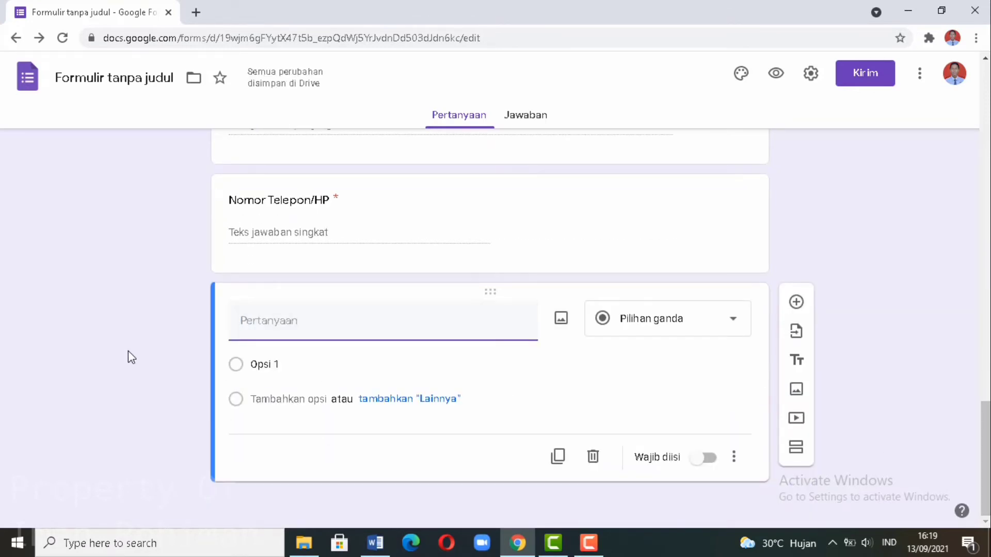
pyautogui.write('Nama l')
pyautogui.write('bu')
pyautogui.click(702, 460)
# Add a required Jawaban singkat question titled "Tempat, tanggal lahir" below "Nama Ibu"
pyautogui.click(797, 327)
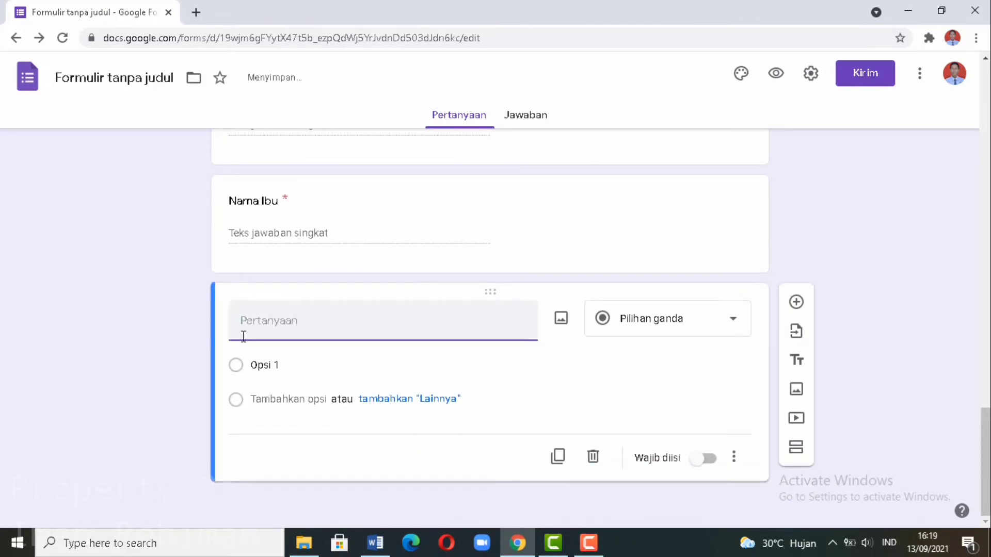
pyautogui.write('Tempat')
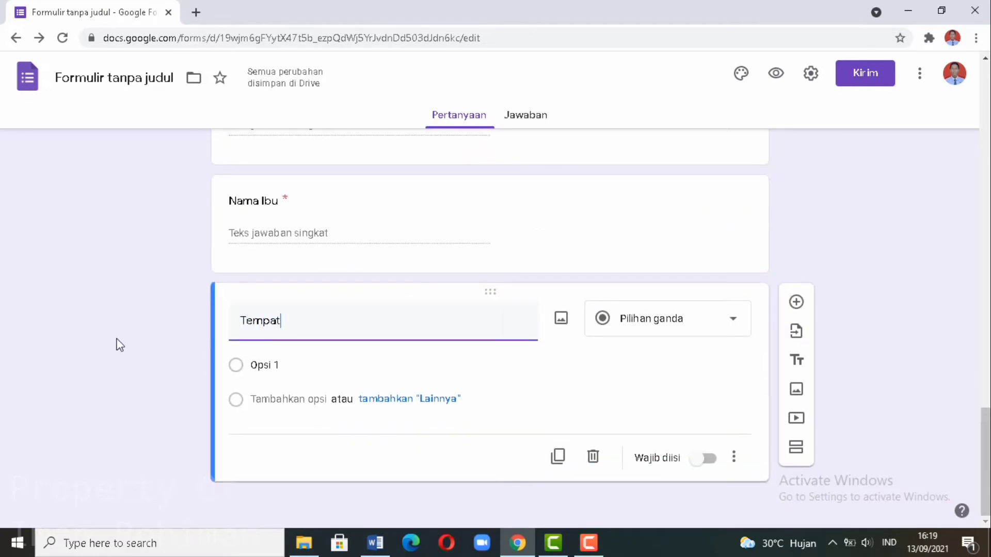
pyautogui.write(', tanggal l')
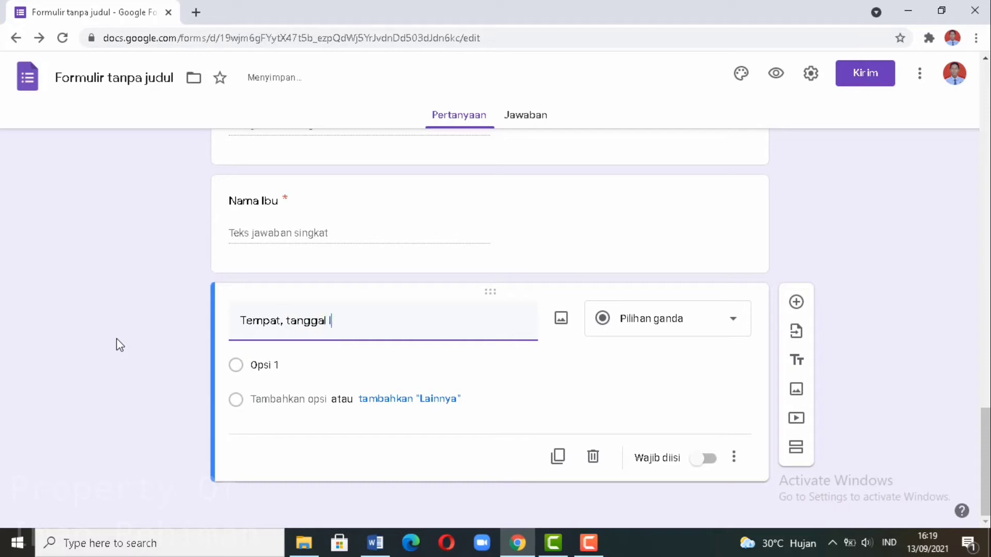
pyautogui.write('ao')
pyautogui.press('BackSpace')
pyautogui.write('j')
pyautogui.click(705, 460)
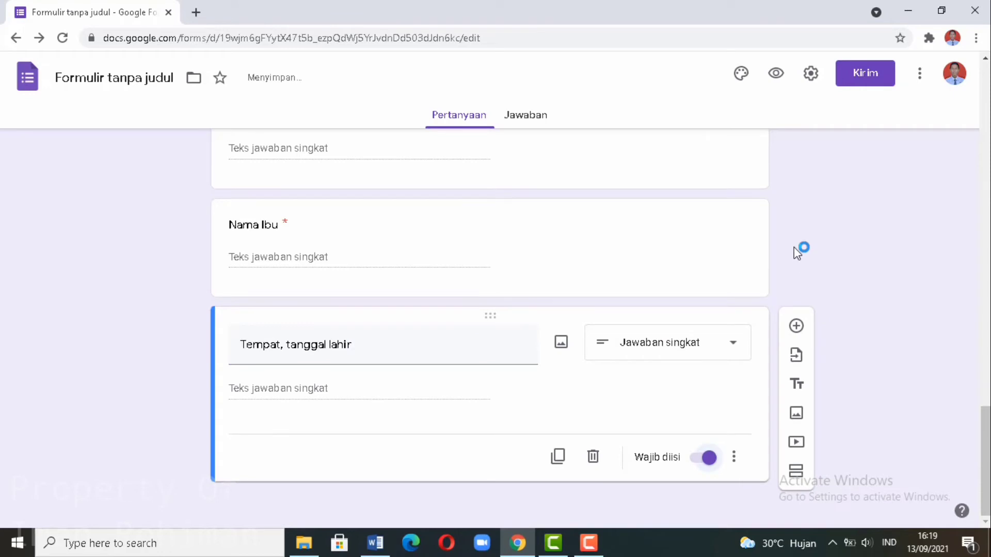
# Add a required Jawaban singkat question titled "Pekerjaan" below the mother's "Tempat, tanggal lahir" question
pyautogui.click(796, 326)
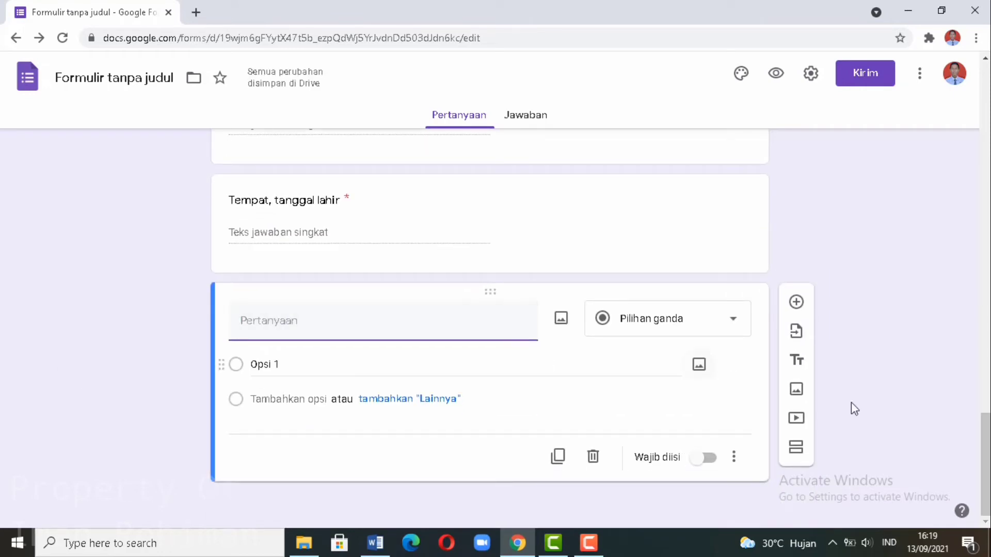
pyautogui.moveTo(986, 444)
pyautogui.mouseDown()
pyautogui.moveTo(986, 305)
pyautogui.moveTo(986, 449)
pyautogui.mouseUp()
pyautogui.write('pekerjaan')
pyautogui.press('BackSpace')
pyautogui.press('BackSpace')
pyautogui.press('BackSpace')
pyautogui.press('BackSpace')
pyautogui.press('BackSpace')
pyautogui.press('BackSpace')
pyautogui.press('BackSpace')
pyautogui.press('BackSpace')
pyautogui.press('BackSpace')
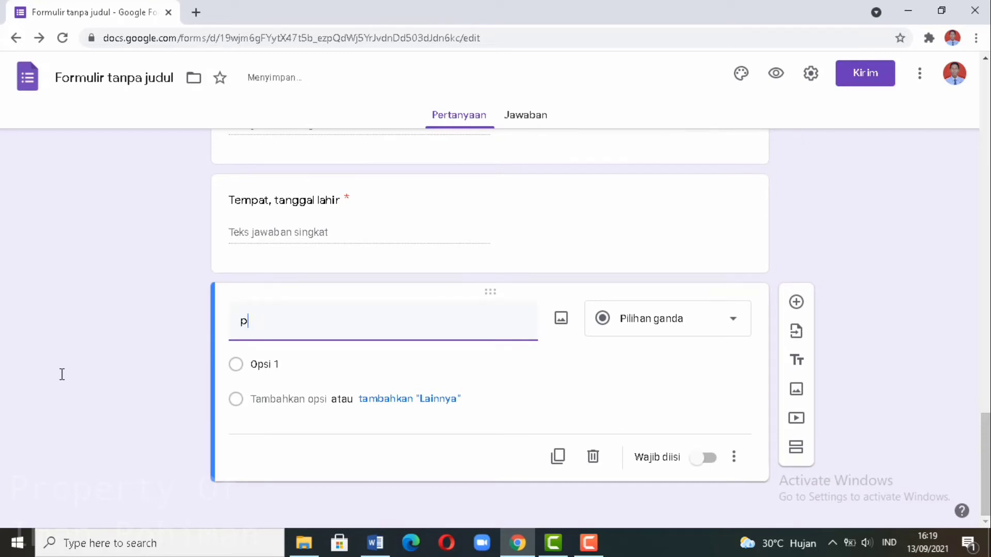
pyautogui.write('Pekerjaan')
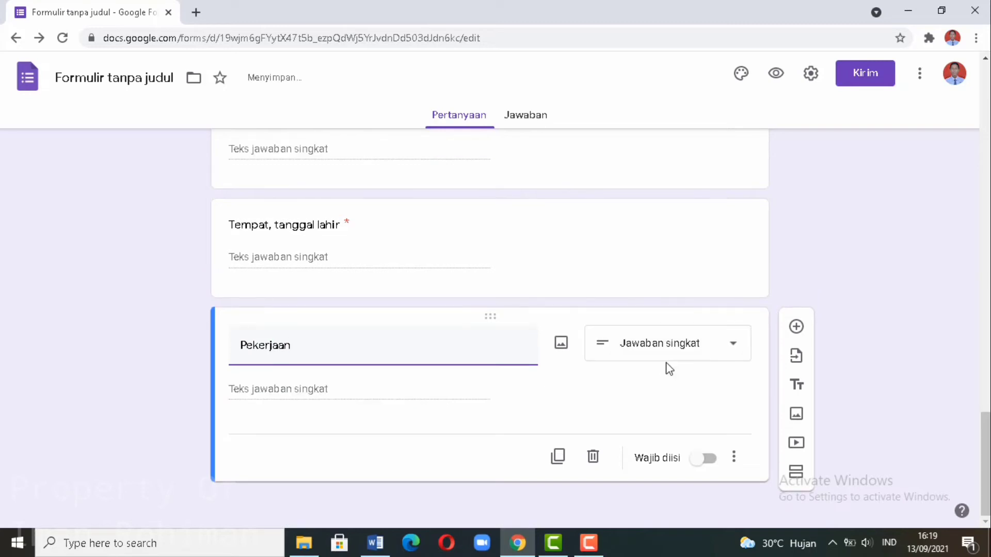
pyautogui.click(704, 343)
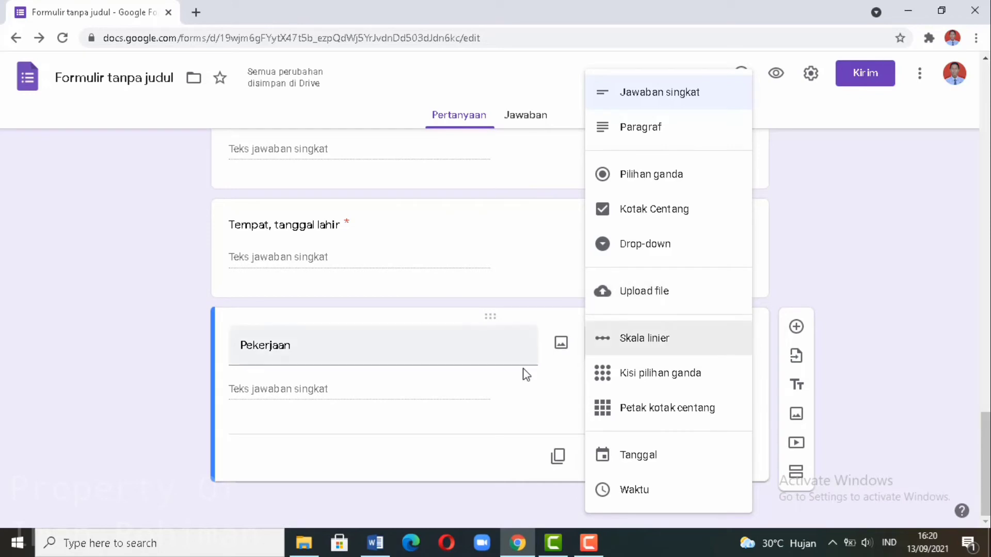
pyautogui.click(523, 390)
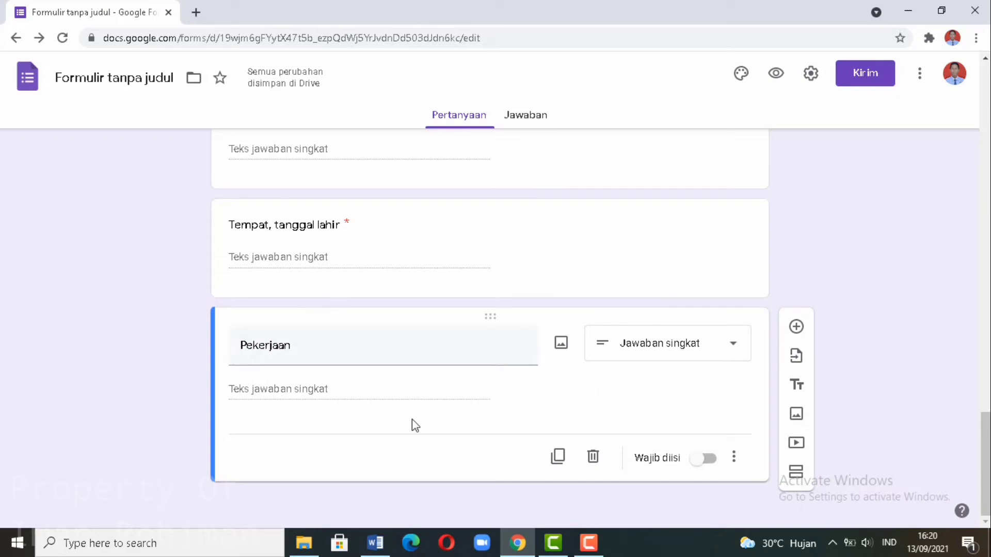
pyautogui.click(705, 459)
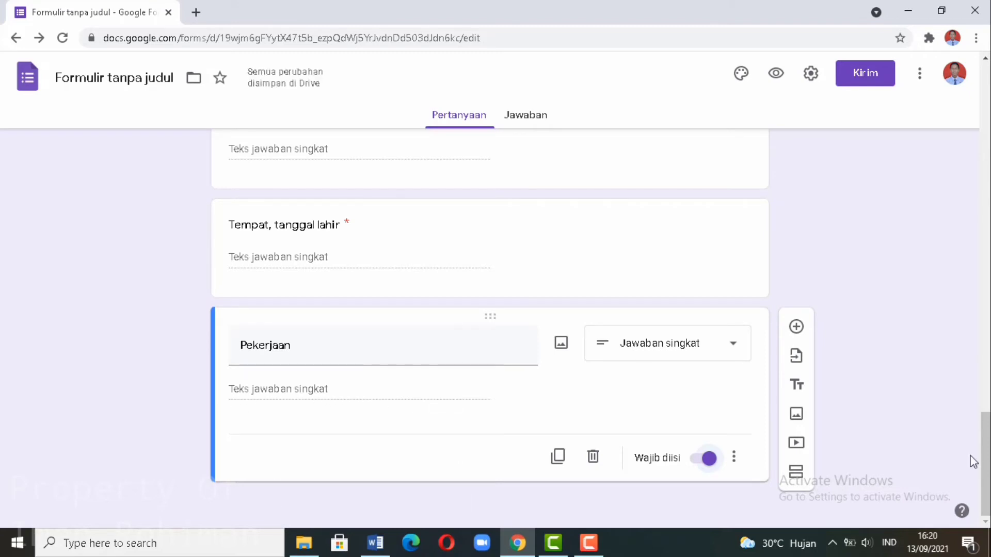
# Add a required Paragraf question titled "Alamat Lengkap" below the mother's "Pekerjaan" question
pyautogui.moveTo(985, 464); pyautogui.dragTo(985, 443)
pyautogui.scroll(-2, 985, 444)
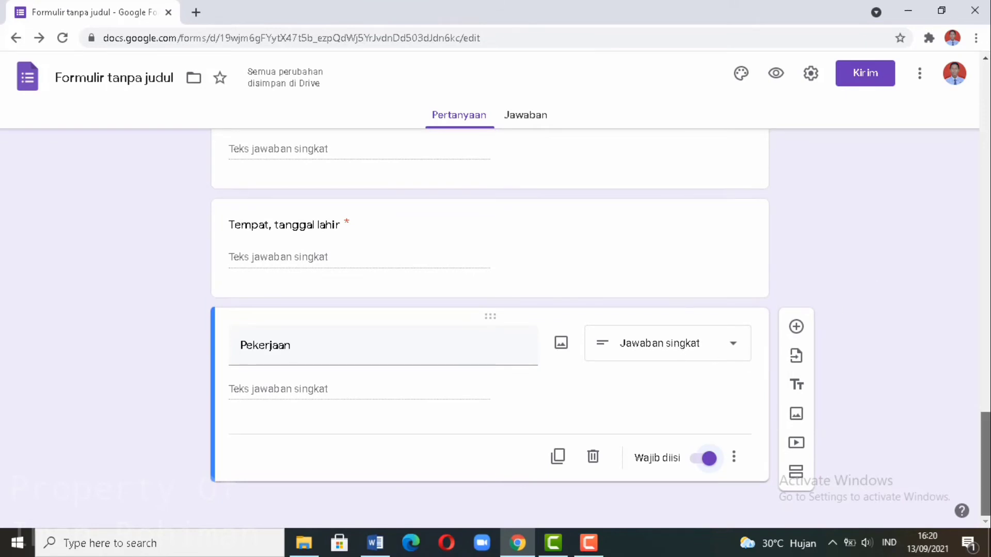
pyautogui.moveTo(985, 455); pyautogui.dragTo(978, 413)
pyautogui.scroll(2, 978, 413)
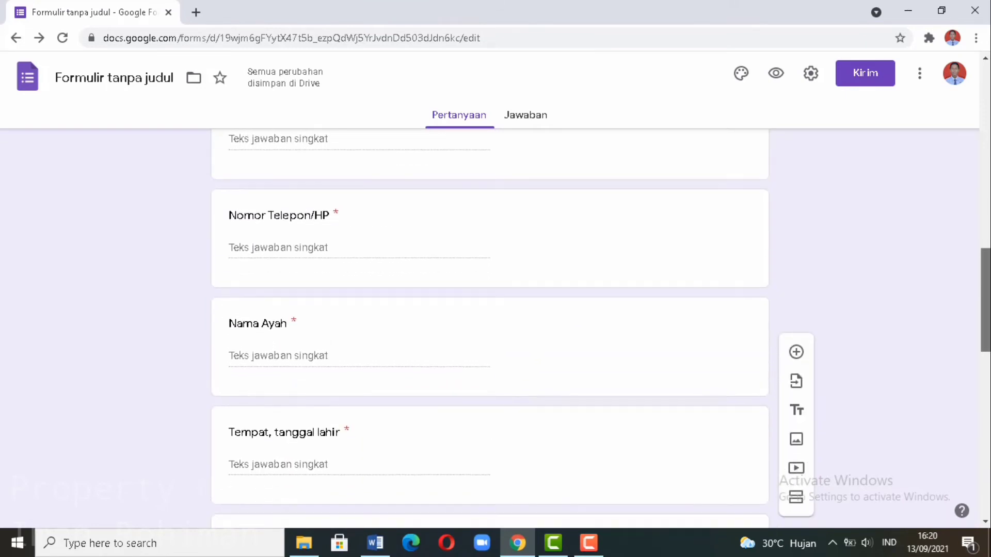
pyautogui.scroll(-6, 978, 413)
pyautogui.moveTo(986, 356); pyautogui.dragTo(987, 456)
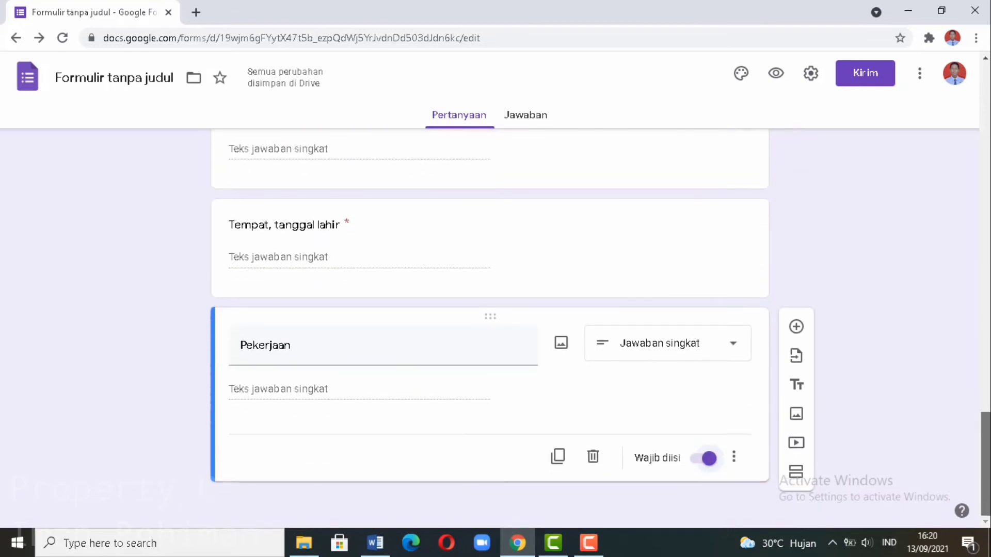
pyautogui.click(796, 328)
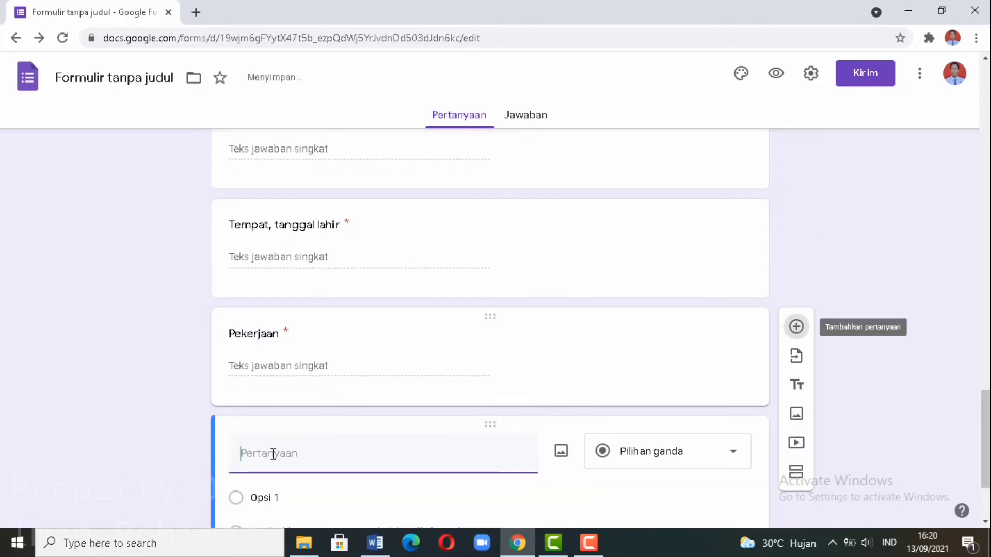
pyautogui.write('Alamat ')
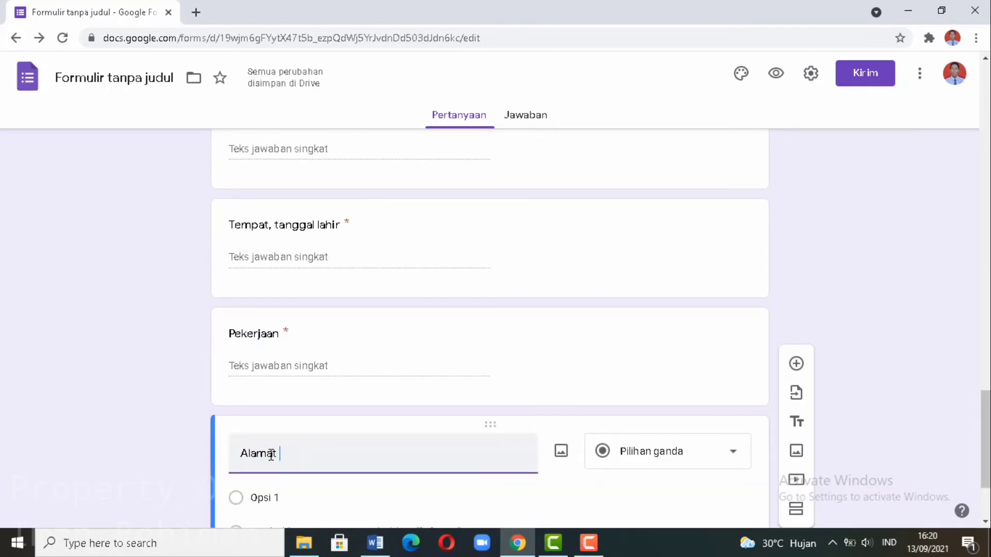
pyautogui.write('Lengka')
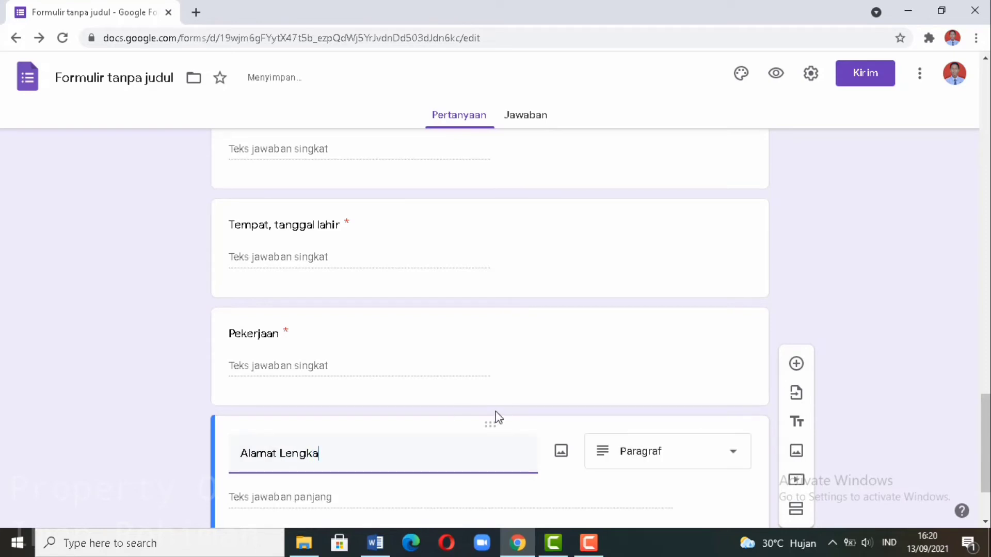
pyautogui.write('p')
pyautogui.scroll(-2, 878, 410)
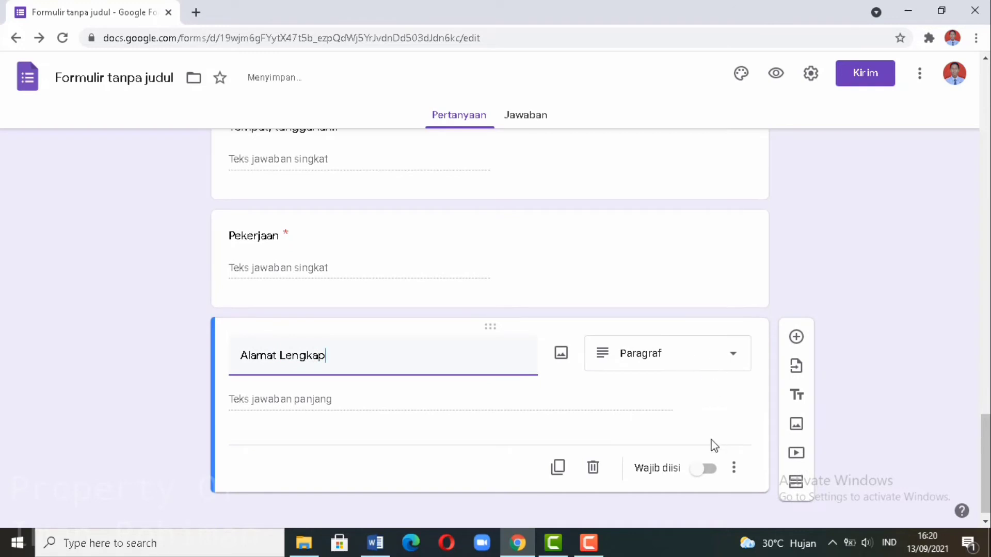
pyautogui.click(703, 470)
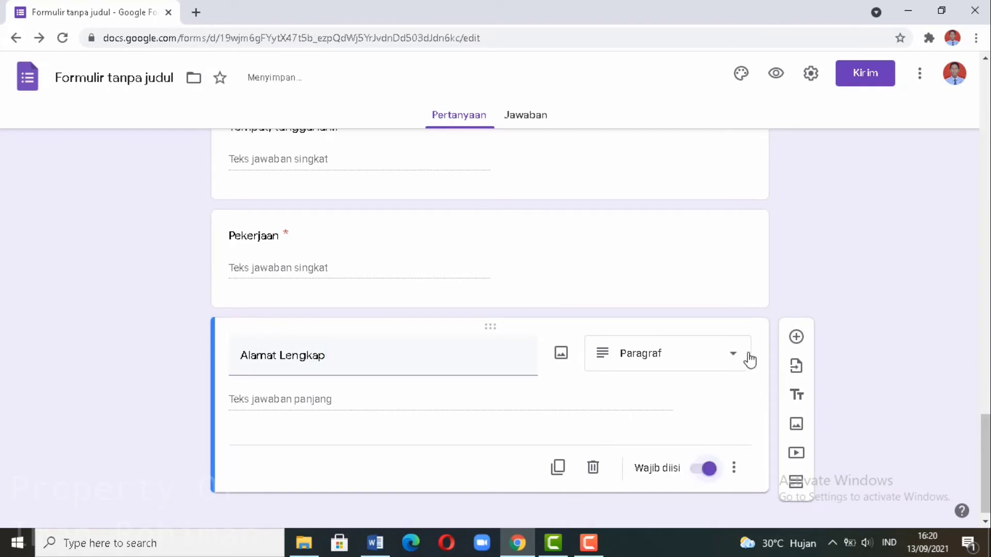
# Add a required Jawaban singkat question titled "Nomor Telepon/HP" below the mother's "Alamat Lengkap" question
pyautogui.click(797, 340)
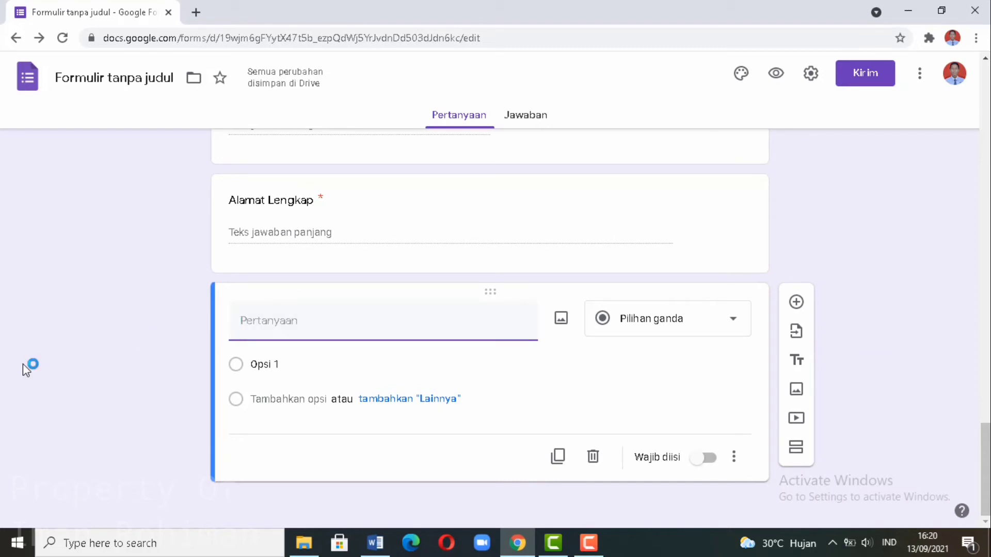
pyautogui.write('Nompr')
pyautogui.write('or Telep')
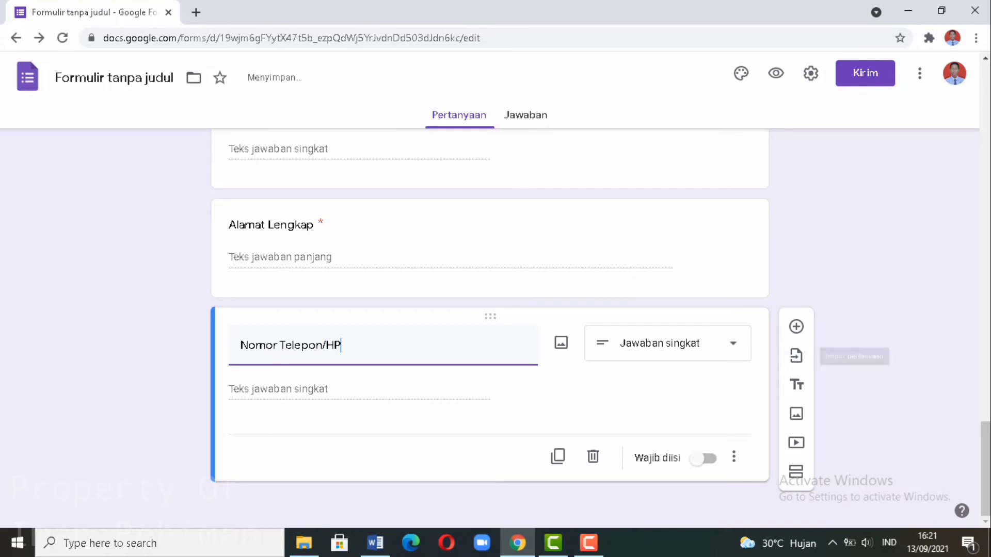
pyautogui.click(705, 458)
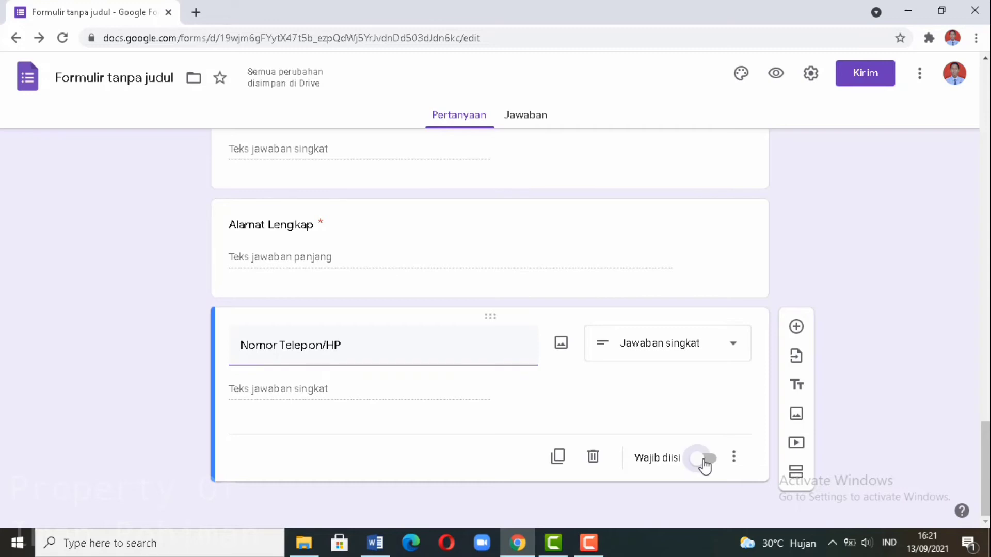
# Add a required Jawaban singkat question titled "Nama Wali" at the end of the form
pyautogui.click(797, 326)
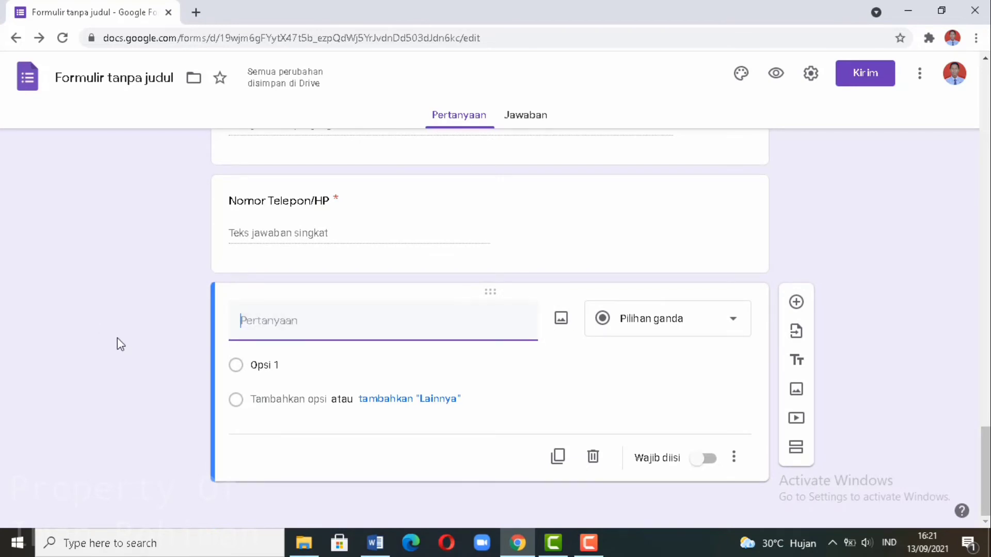
pyautogui.write('Nama Wali')
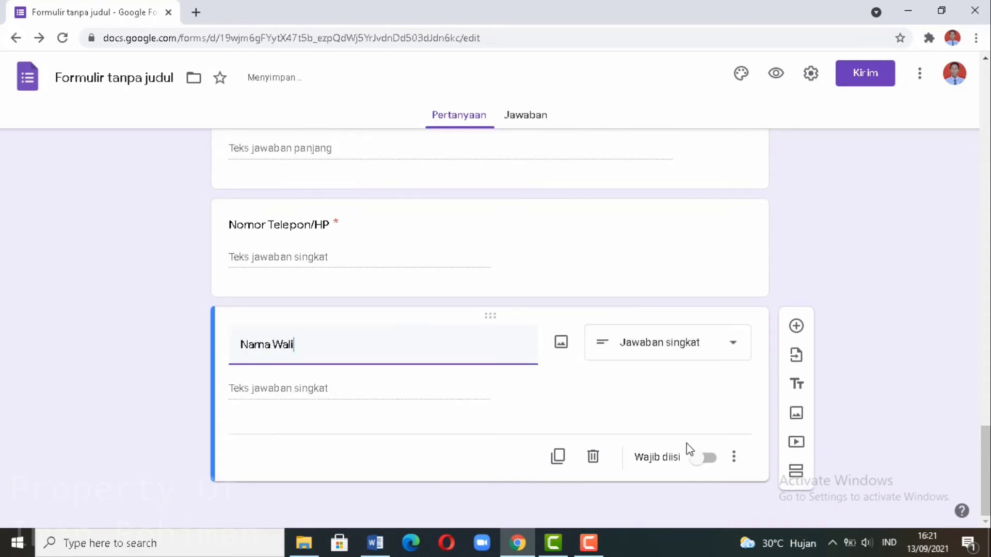
pyautogui.click(705, 460)
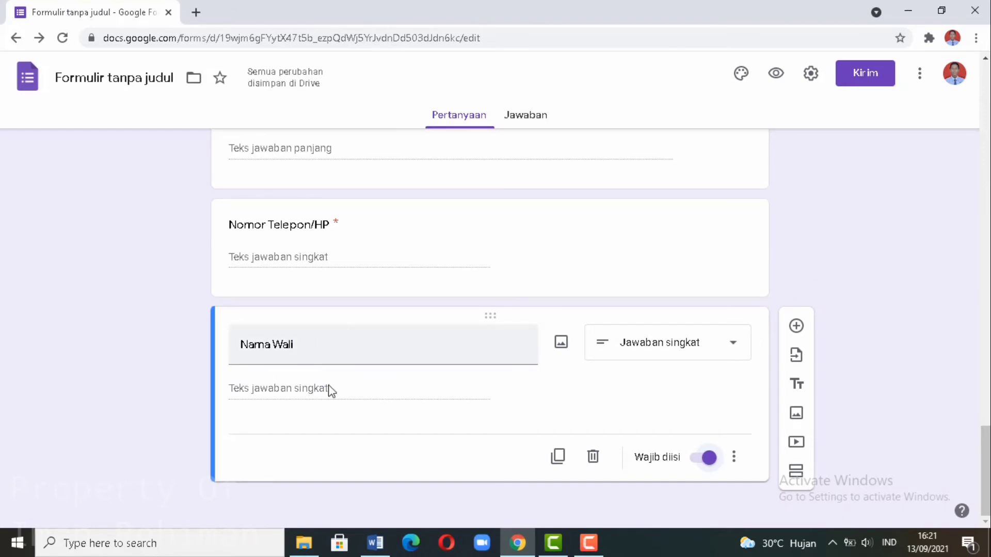
# Add a required Jawaban singkat question titled "Tempat, tanggal lahir" below "Nama Wali"
pyautogui.click(796, 326)
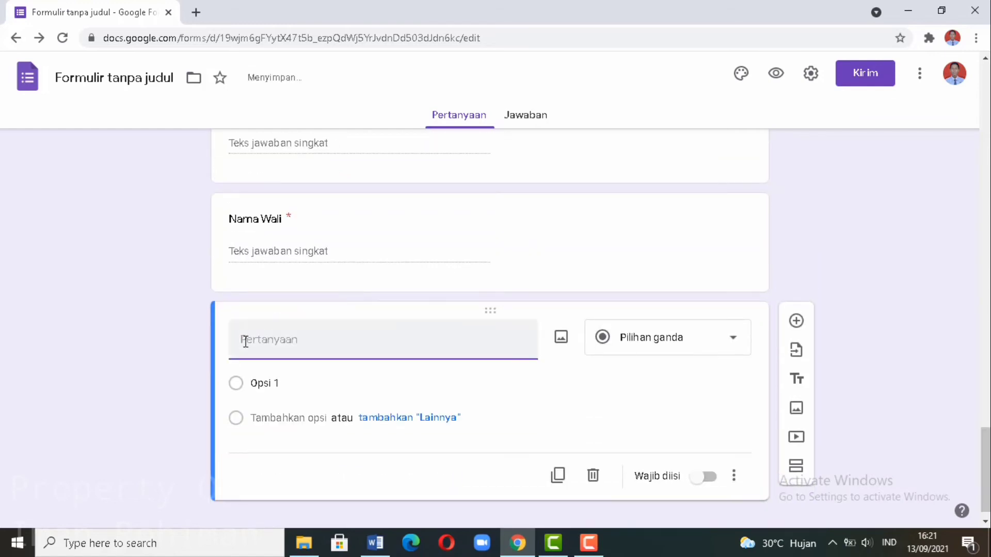
pyautogui.write('Te')
pyautogui.press('BackSpace')
pyautogui.press('BackSpace')
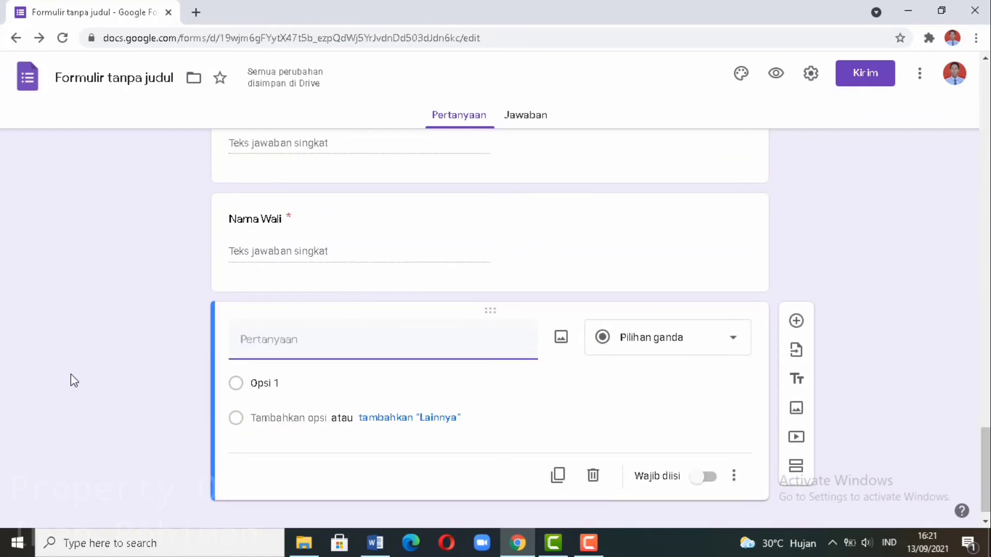
pyautogui.write('Tempat, tanggal ')
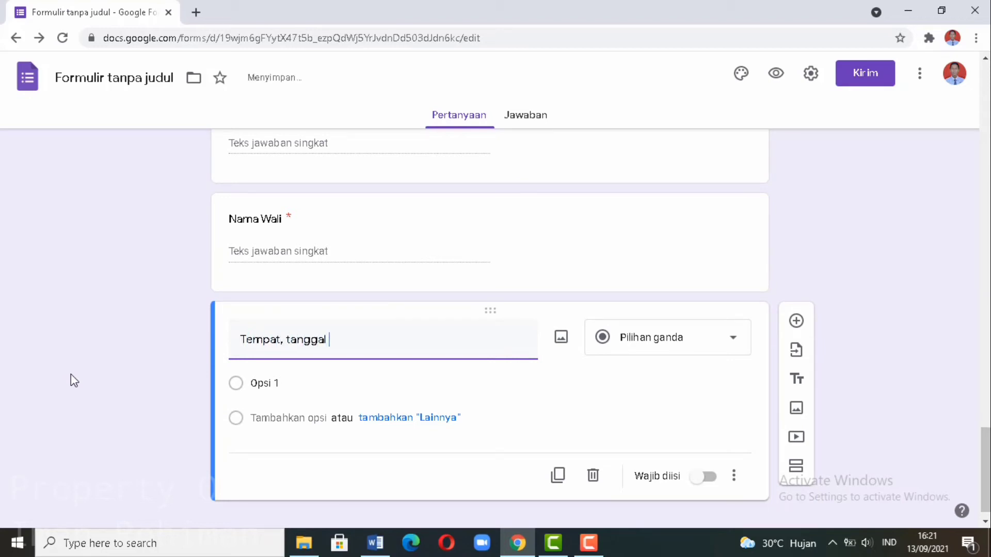
pyautogui.write('lahir')
pyautogui.click(700, 476)
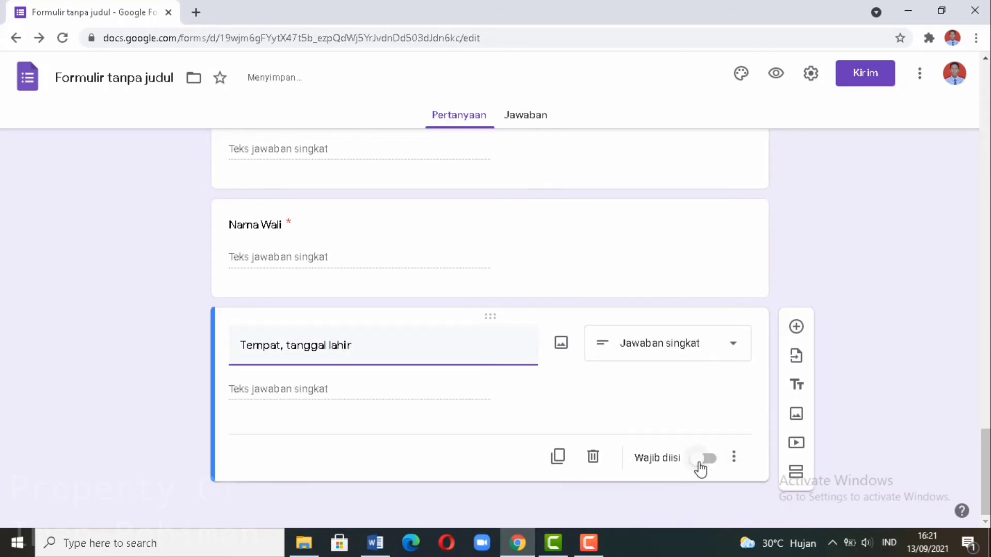
# Add a required Jawaban singkat question titled "Pekerjaan" below the guardian's "Tempat, tanggal lahir" question
pyautogui.click(797, 327)
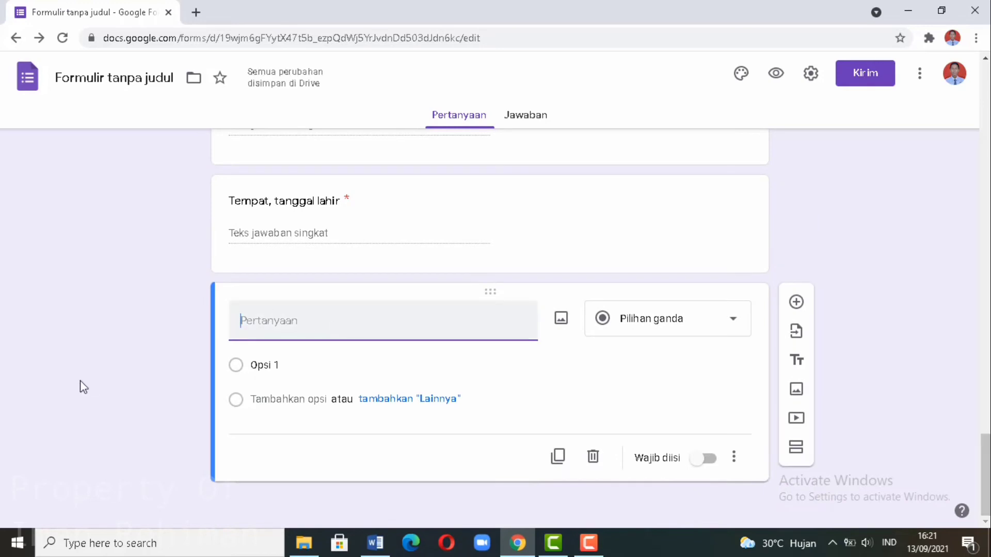
pyautogui.write('Pekerjaan')
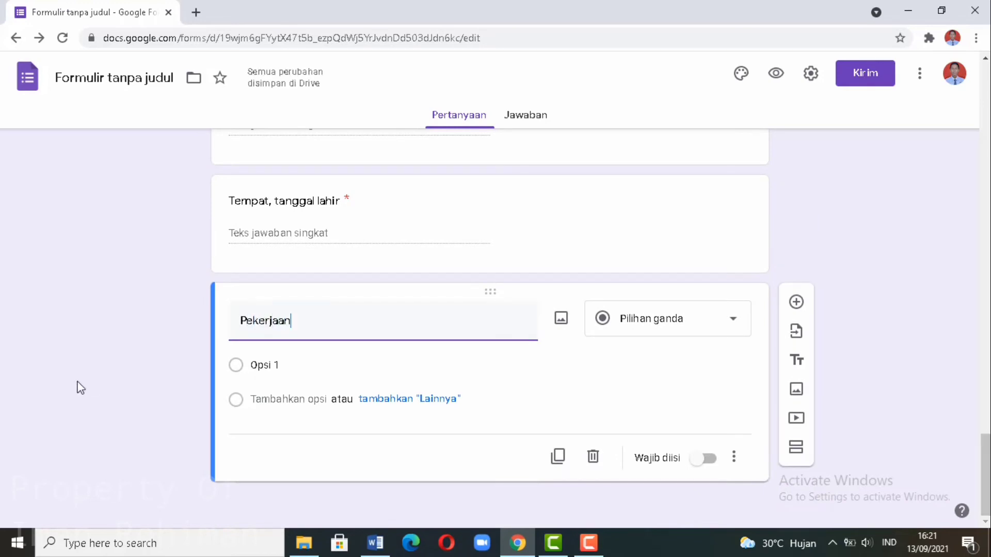
pyautogui.click(706, 458)
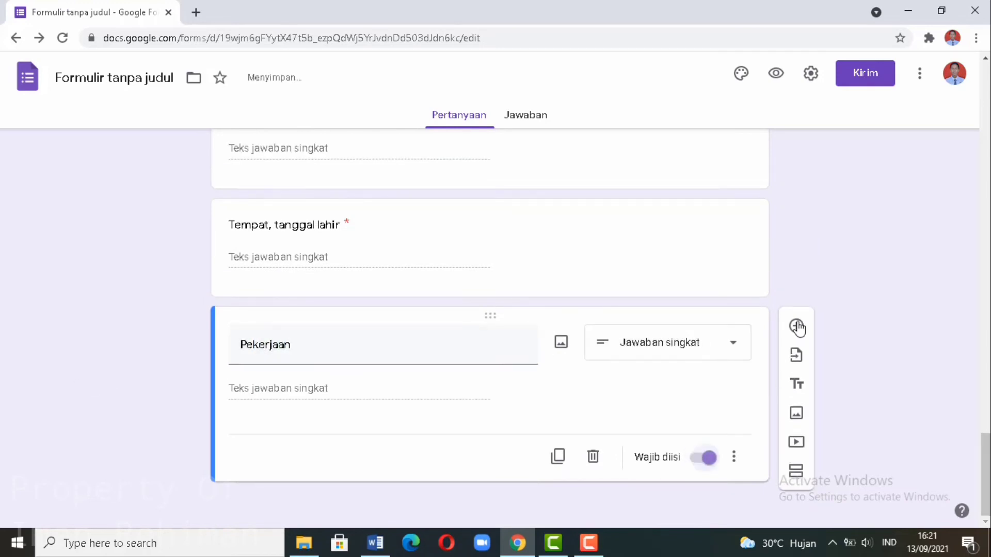
# Add a required Paragraf question titled "Alamat Lengkap" below the guardian's "Pekerjaan" question
pyautogui.click(797, 327)
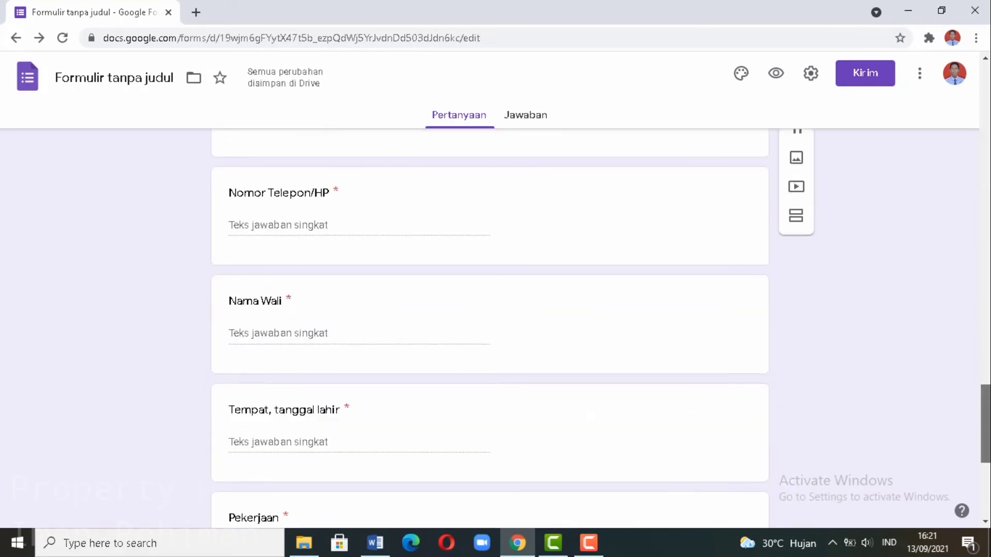
pyautogui.write('Alamat Le')
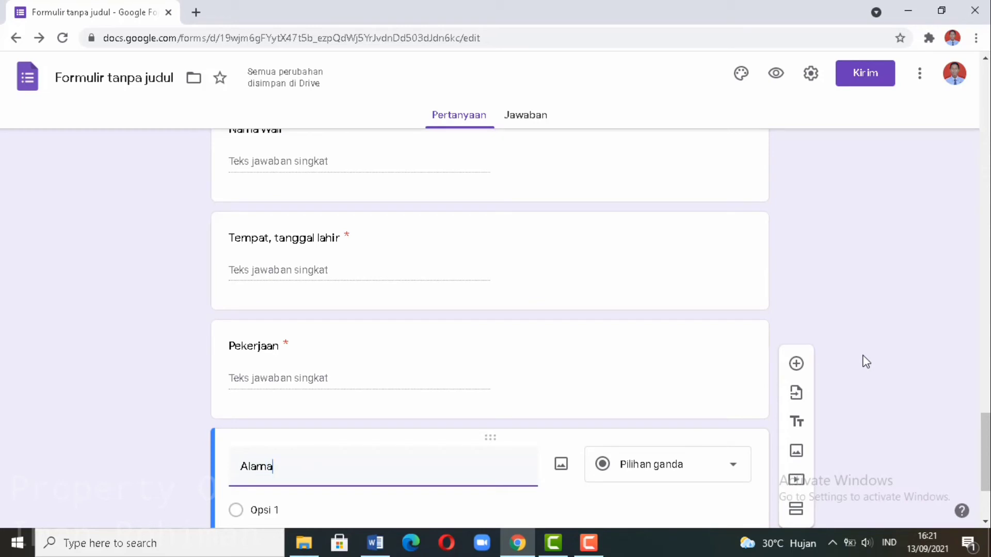
pyautogui.write('ngkap')
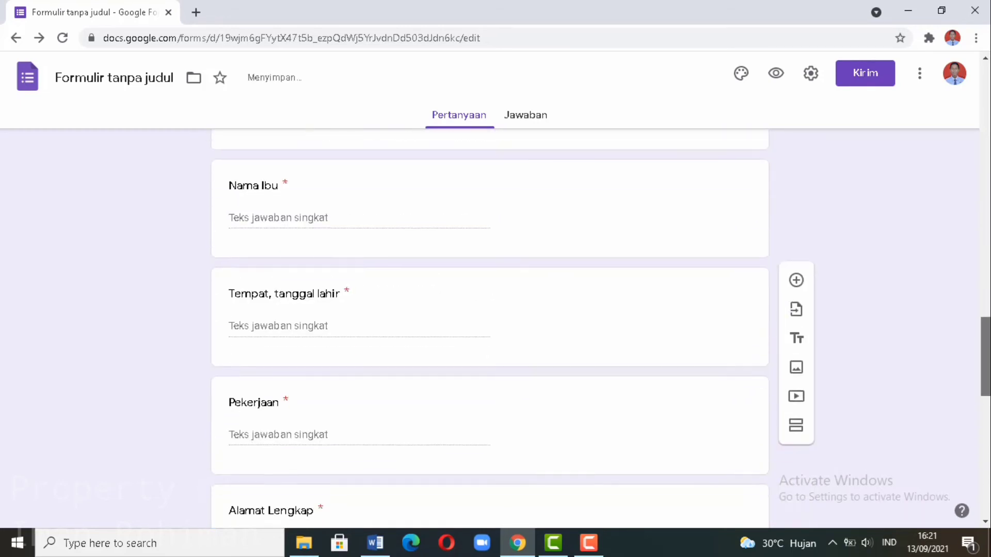
pyautogui.scroll(-5, 491, 331)
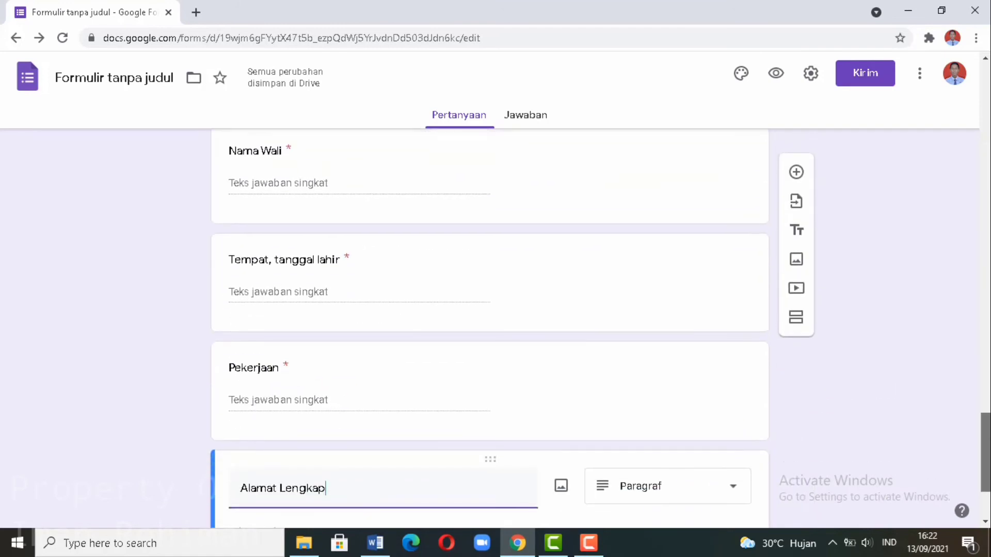
pyautogui.scroll(-3, 710, 338)
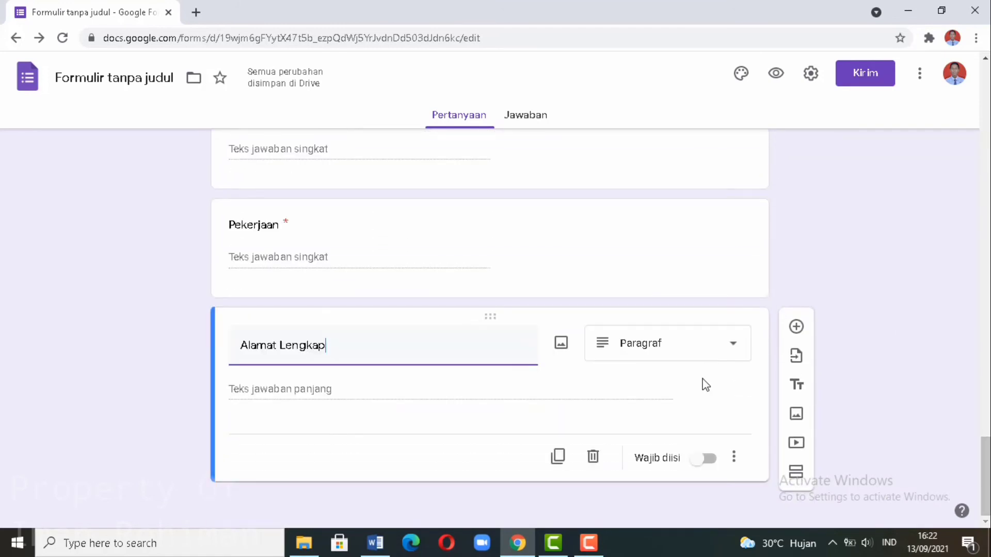
pyautogui.click(697, 459)
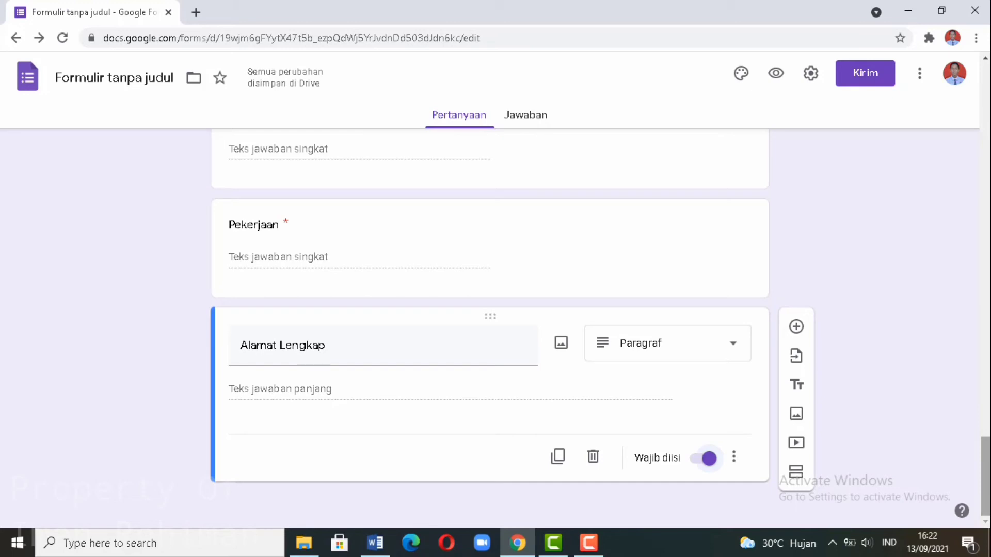
# Add a Paragraf question titled "Prestasi yang telah didapatkan oleh calon peserta didik" below the guardian's "Alamat Lengkap" question
pyautogui.moveTo(986, 479)
pyautogui.mouseDown()
pyautogui.moveTo(966, 379)
pyautogui.moveTo(984, 481)
pyautogui.mouseUp()
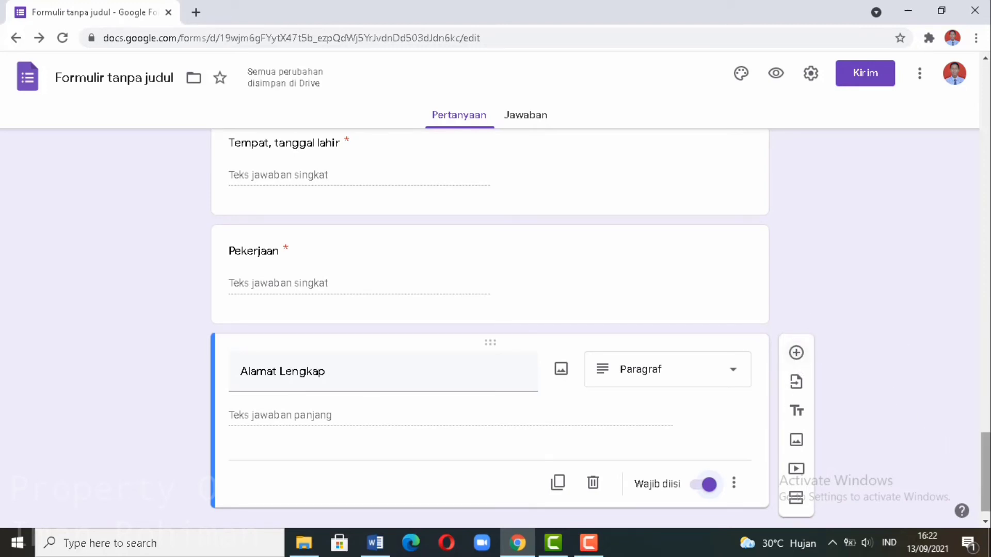
pyautogui.scroll(-1, 985, 465)
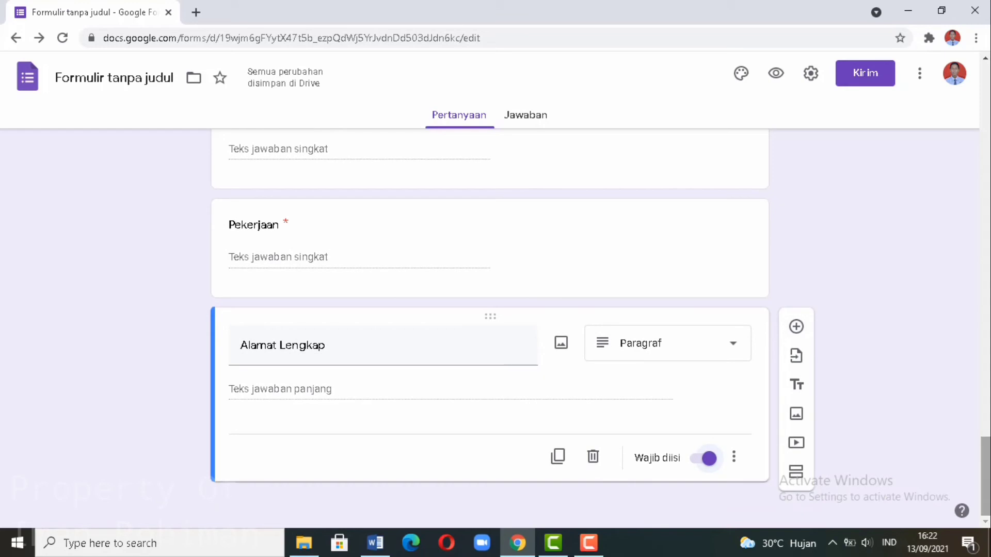
pyautogui.click(796, 327)
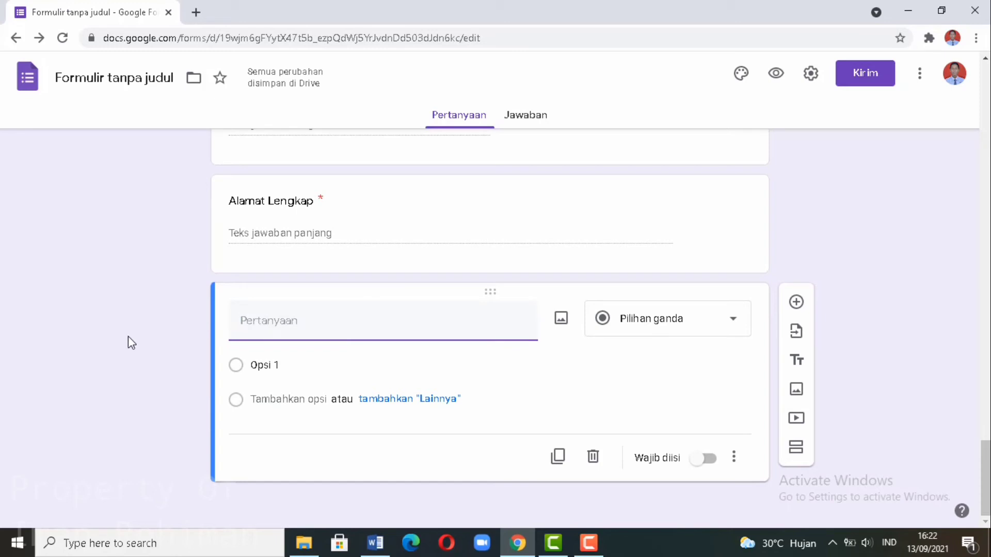
pyautogui.write('Prestaso')
pyautogui.press('BackSpace')
pyautogui.press('BackSpace')
pyautogui.write('i yan')
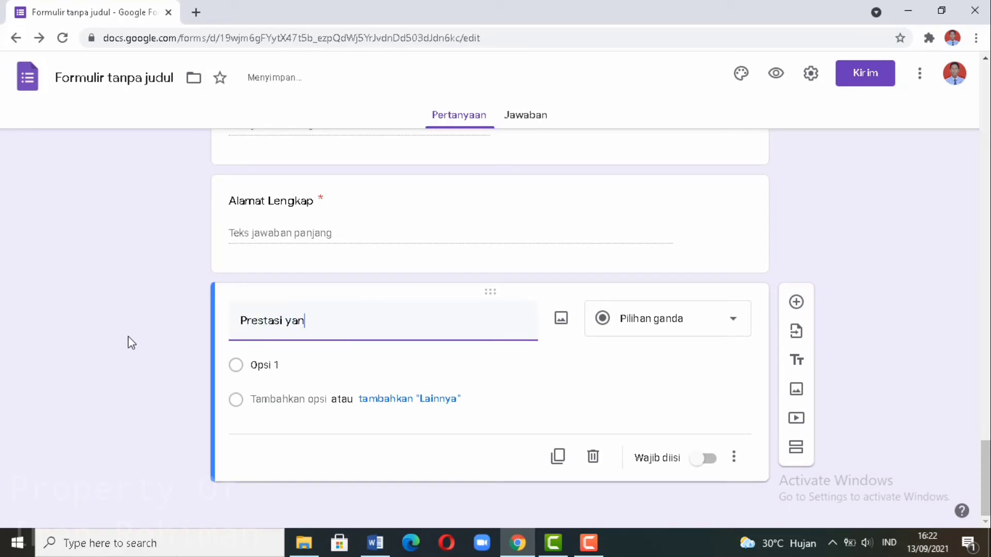
pyautogui.write('g telah dida')
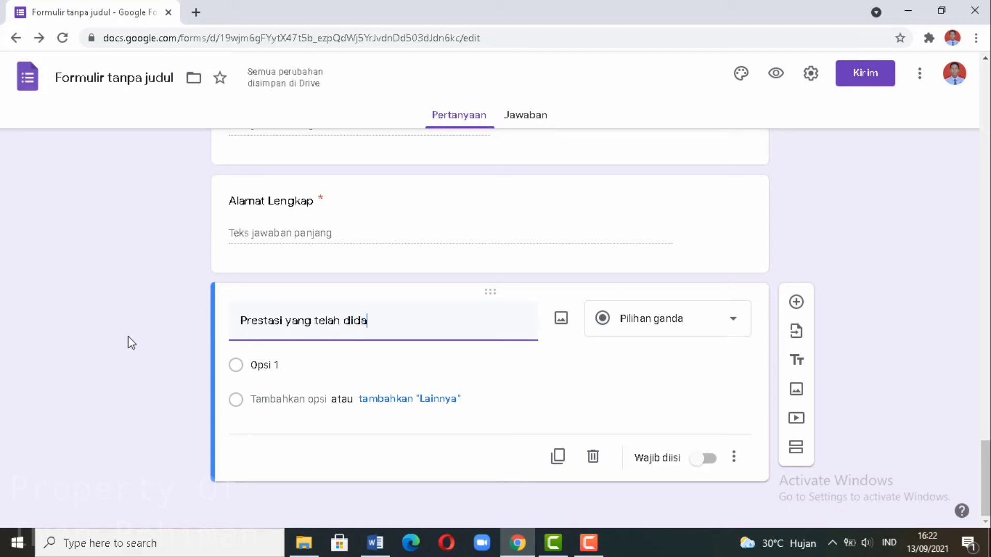
pyautogui.write('patkan oleh')
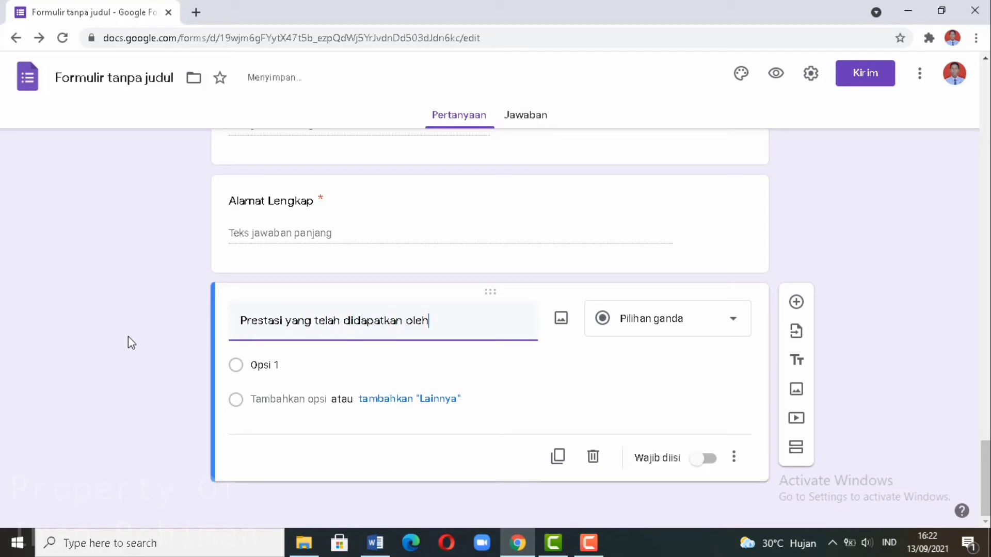
pyautogui.write(' Calin')
pyautogui.press('BackSpace')
pyautogui.write('onn')
pyautogui.press('BackSpace')
pyautogui.write('Pese')
pyautogui.press('BackSpace')
pyautogui.press('BackSpace')
pyautogui.press('BackSpace')
pyautogui.press('BackSpace')
pyautogui.press('BackSpace')
pyautogui.press('BackSpace')
pyautogui.press('BackSpace')
pyautogui.press('BackSpace')
pyautogui.press('BackSpace')
pyautogui.press('BackSpace')
pyautogui.press('BackSpace')
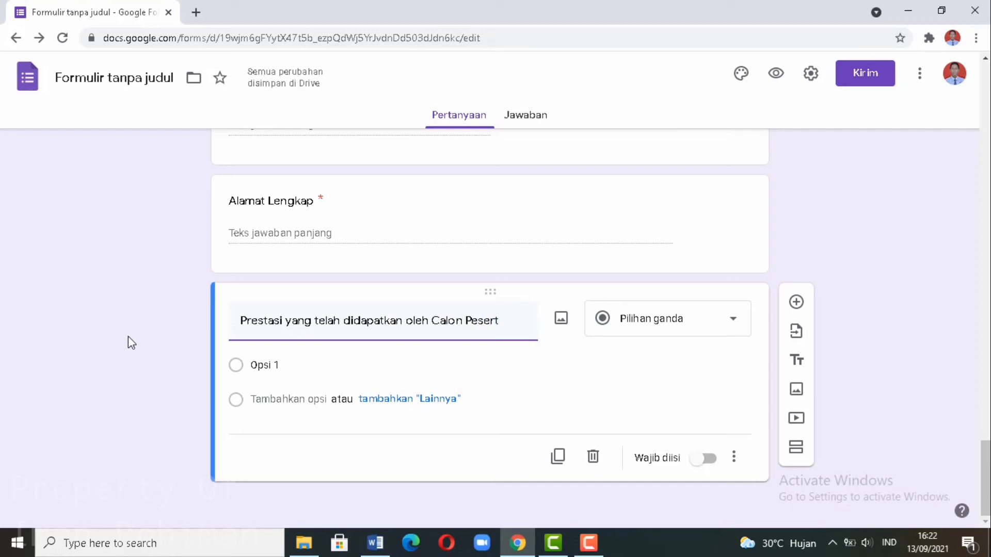
pyautogui.write('cal')
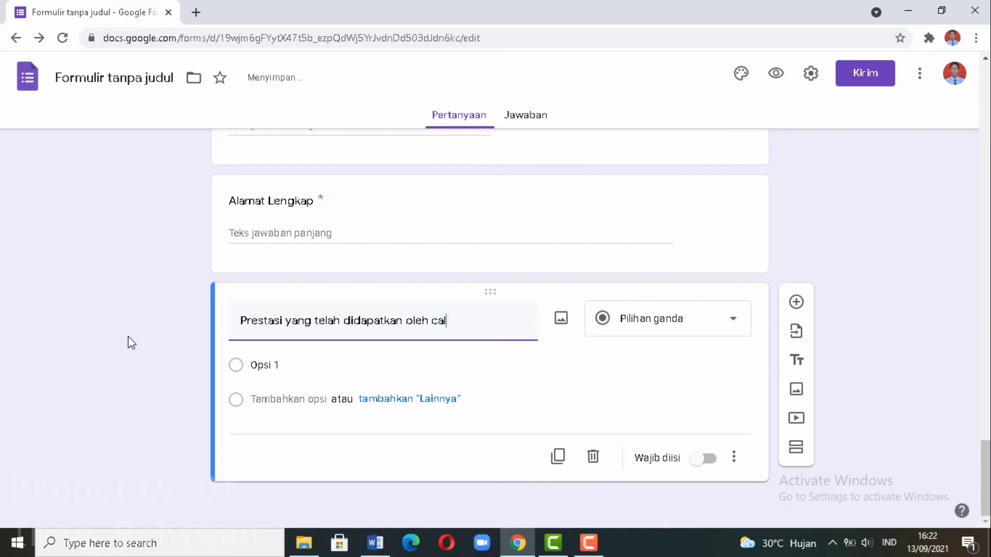
pyautogui.write('on peserta didik')
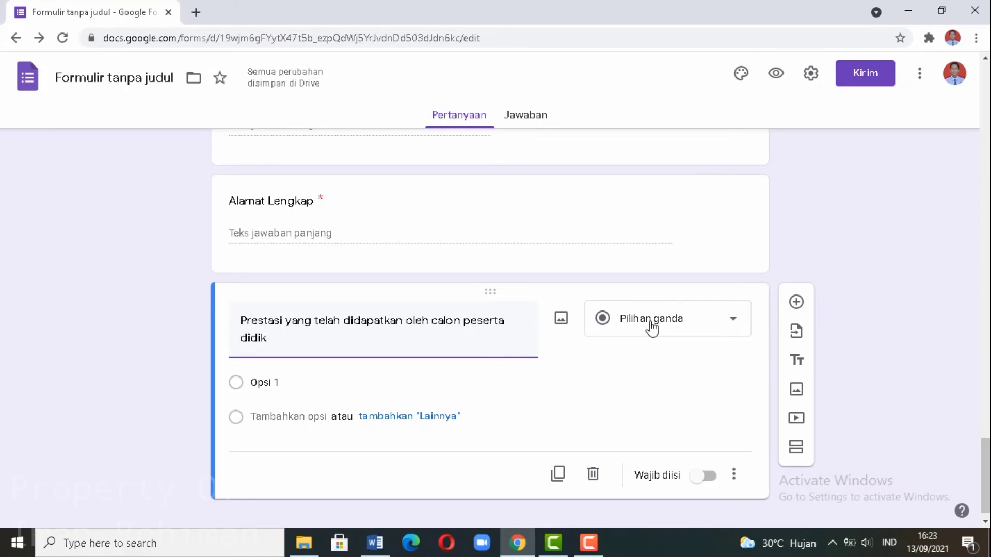
pyautogui.click(651, 327)
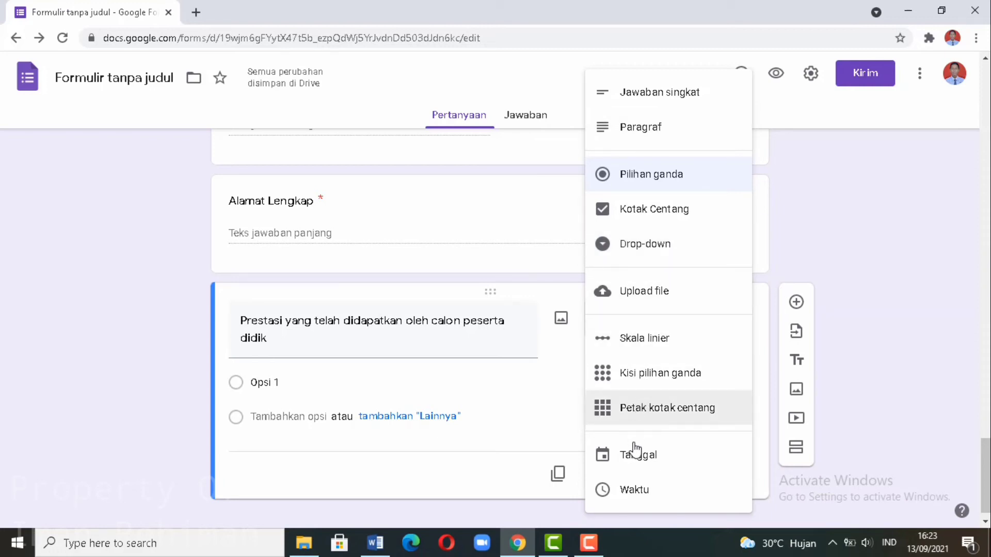
pyautogui.click(636, 139)
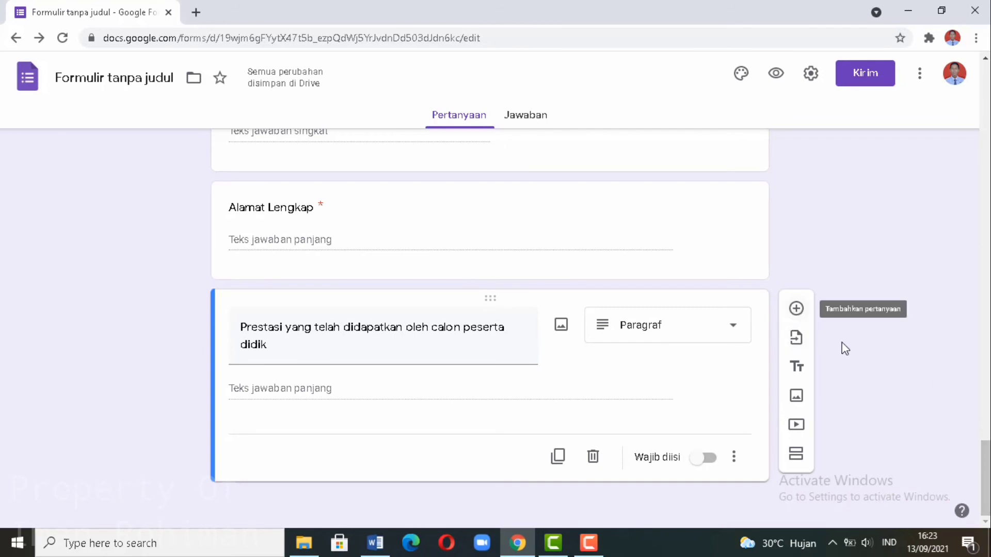
# Add a Paragraf question titled "Keterampilan yang dimiliki oleh calon peserta didik" at the end of the form
pyautogui.moveTo(986, 471); pyautogui.dragTo(986, 93)
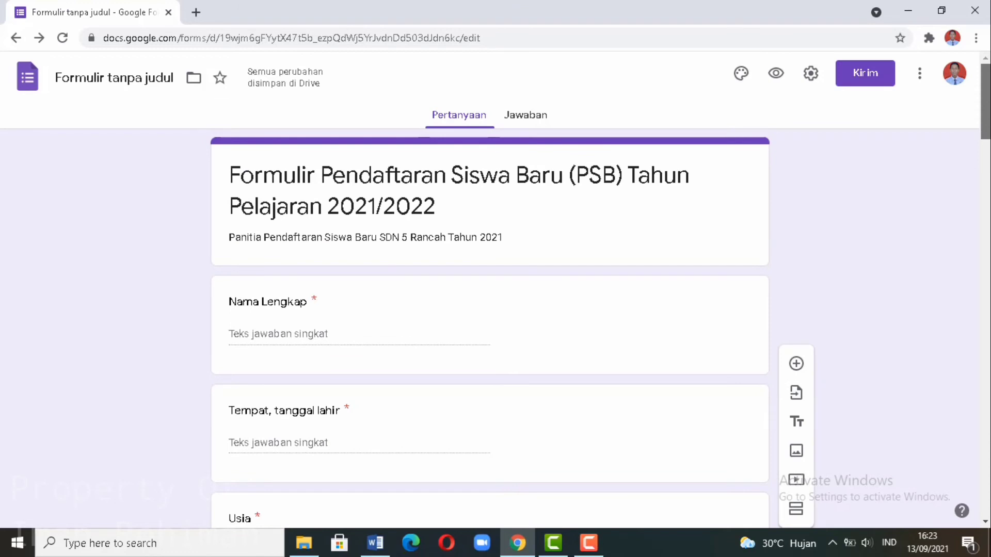
pyautogui.scroll(-15, 969, 355)
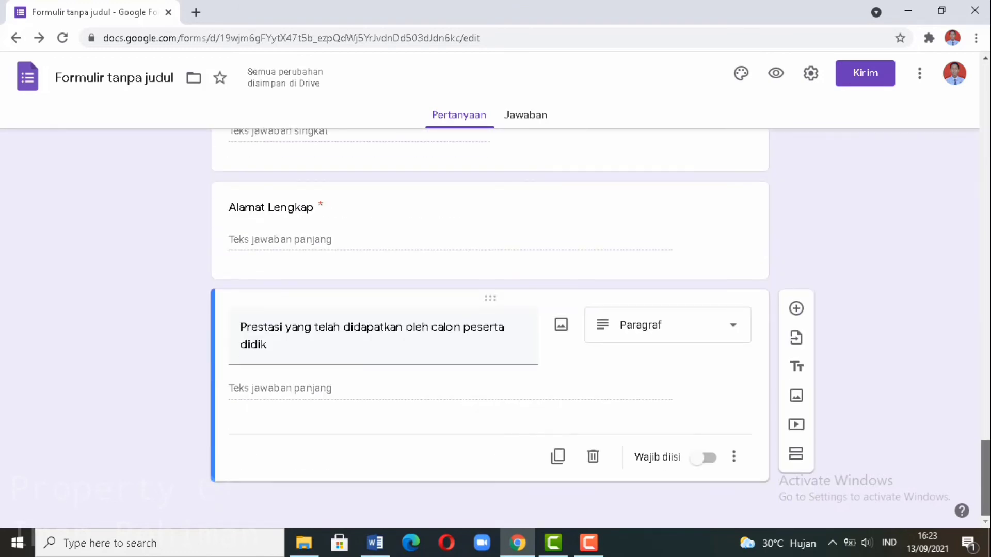
pyautogui.click(797, 310)
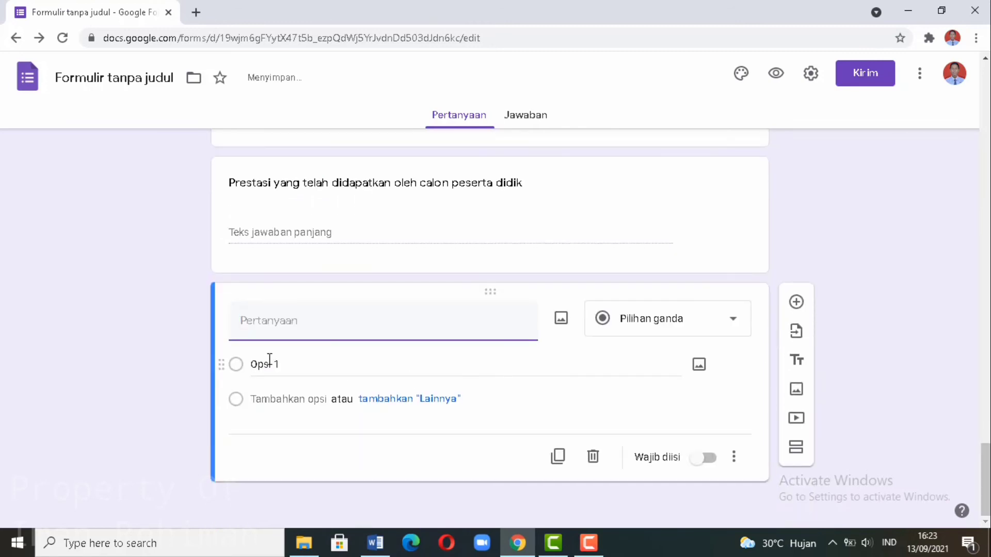
pyautogui.write('Kete')
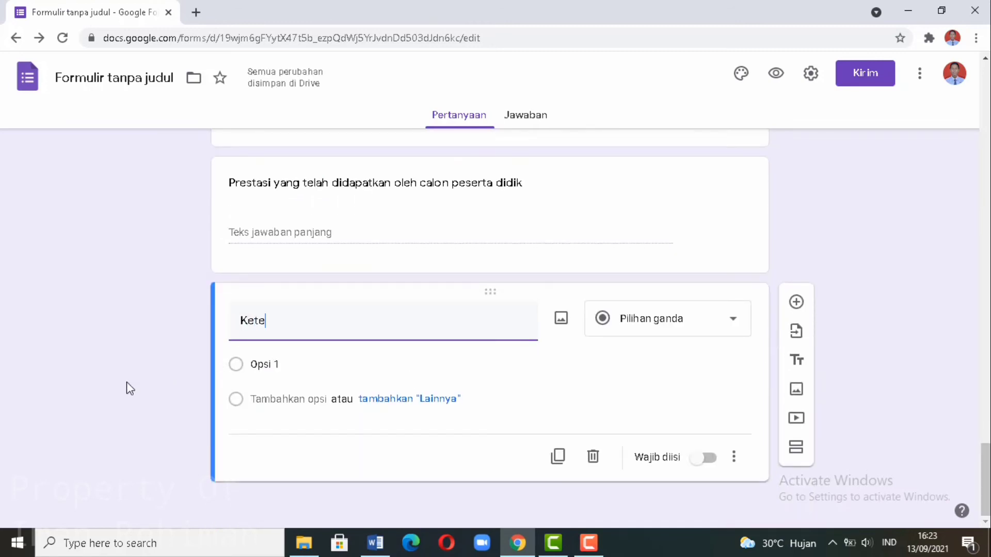
pyautogui.write('rampilan yang d')
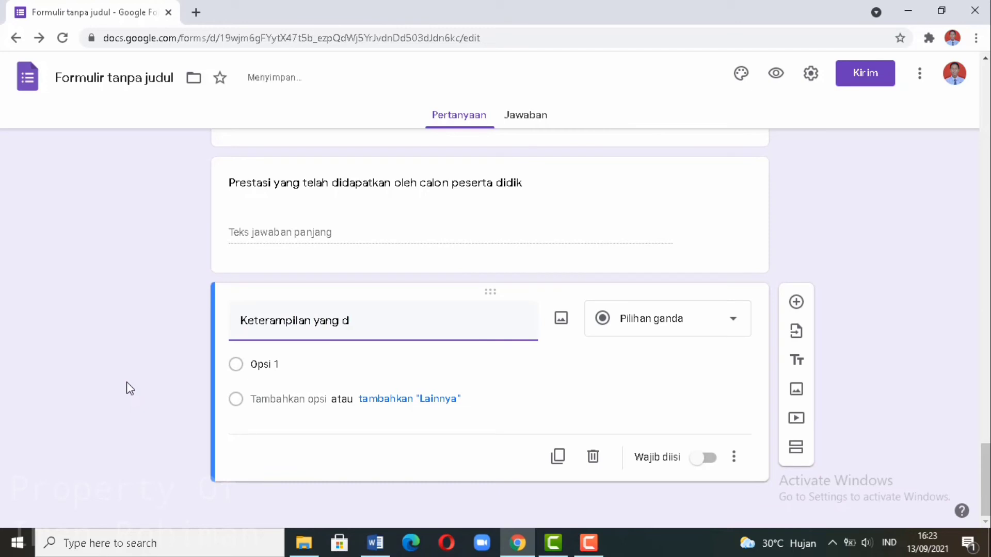
pyautogui.write('omiliki')
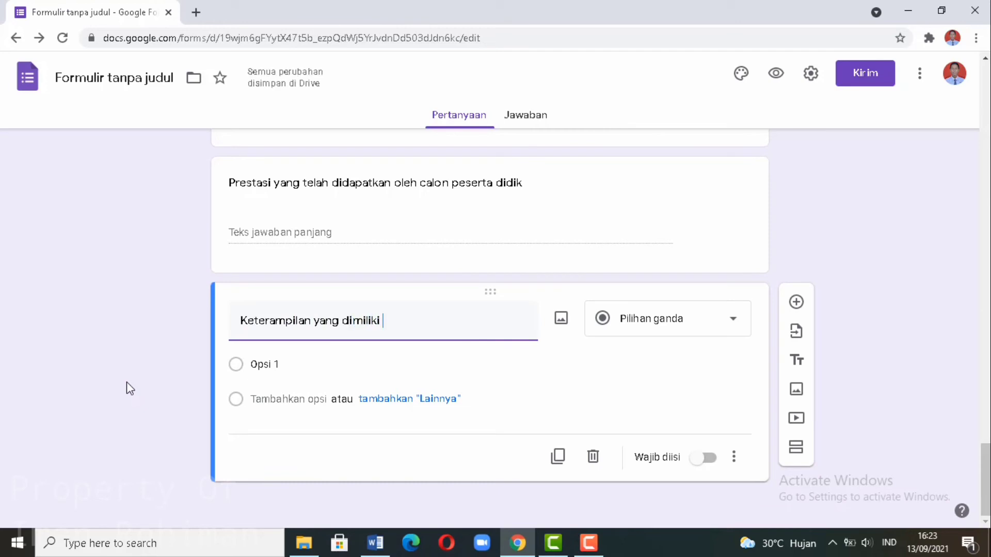
pyautogui.write(' oleh idd')
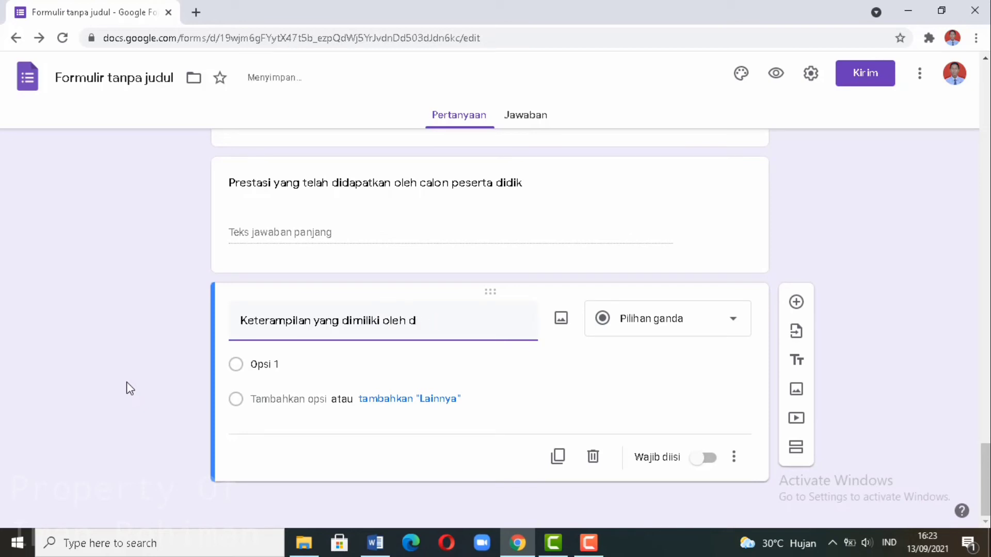
pyautogui.write('idsiswa baru')
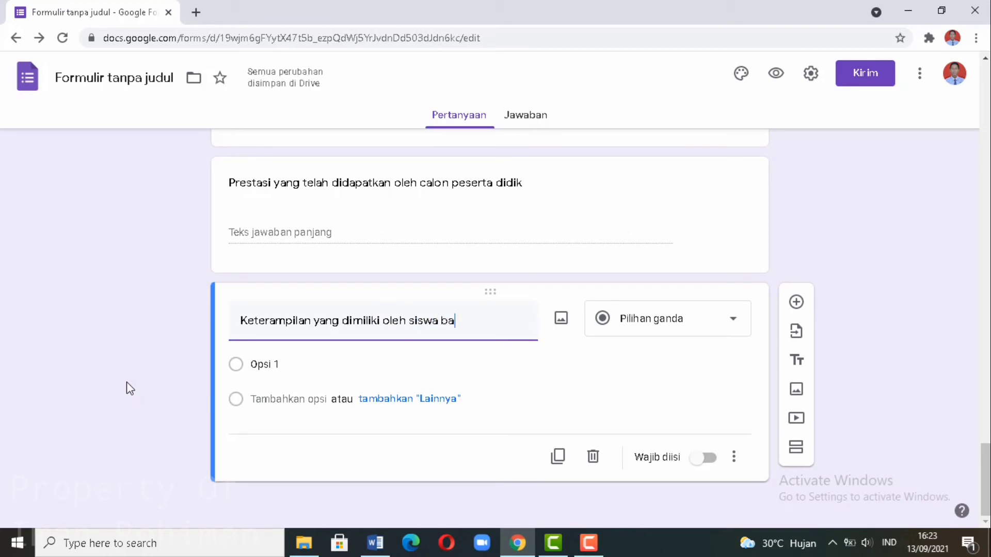
pyautogui.press('BackSpace')
pyautogui.press('BackSpace')
pyautogui.press('BackSpace')
pyautogui.press('BackSpace')
pyautogui.press('BackSpace')
pyautogui.press('BackSpace')
pyautogui.write('calon peserta didik')
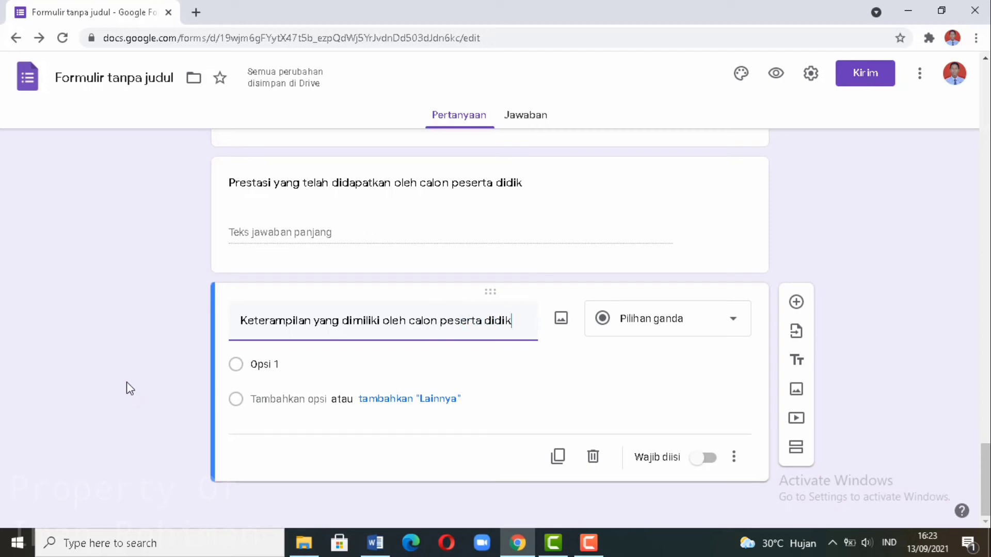
pyautogui.click(659, 320)
pyautogui.click(617, 127)
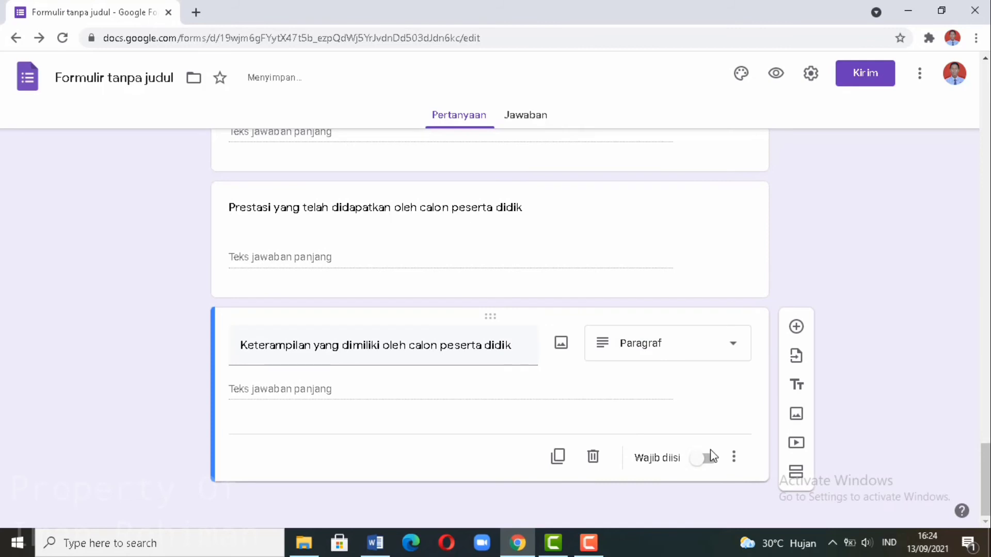
# Mark the "Keterampilan" and "Prestasi" questions as required
pyautogui.click(710, 456)
pyautogui.click(481, 207)
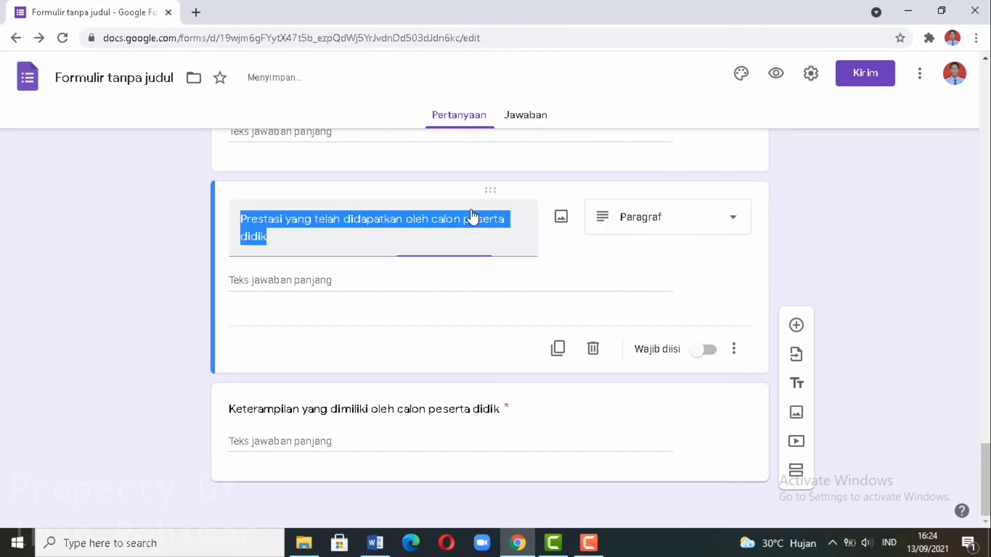
pyautogui.click(708, 351)
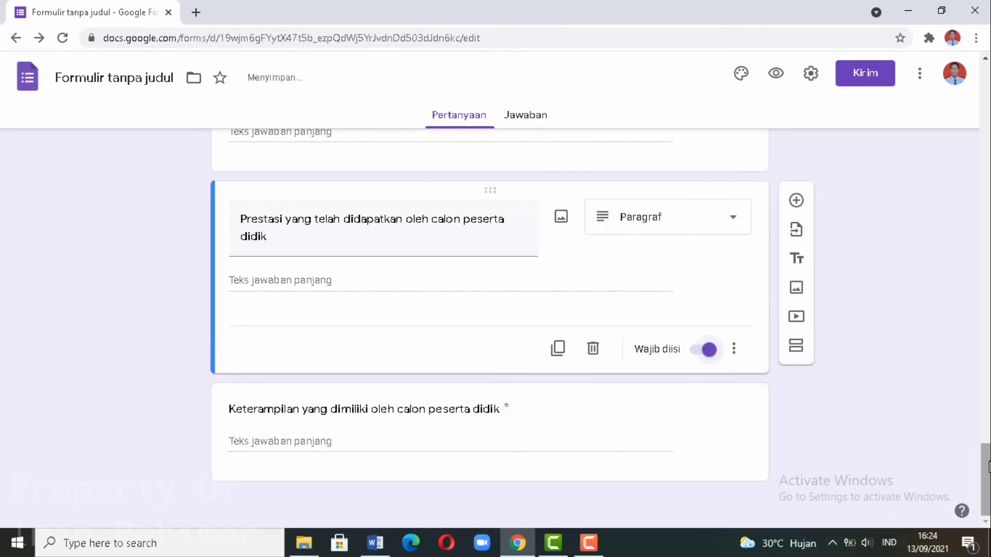
pyautogui.click(582, 460)
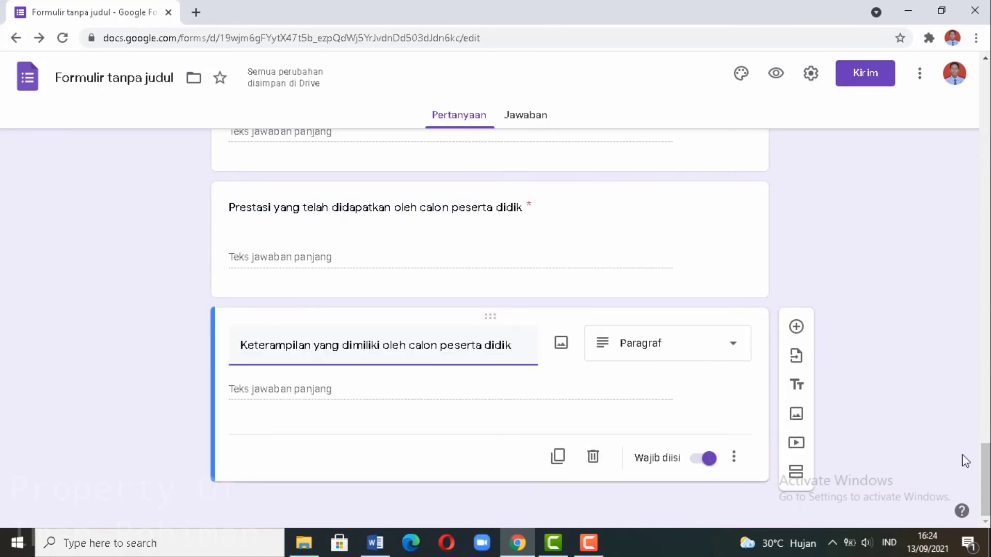
# Turn off the required setting for both the "Prestasi" and "Keterampilan" questions
pyautogui.click(511, 238)
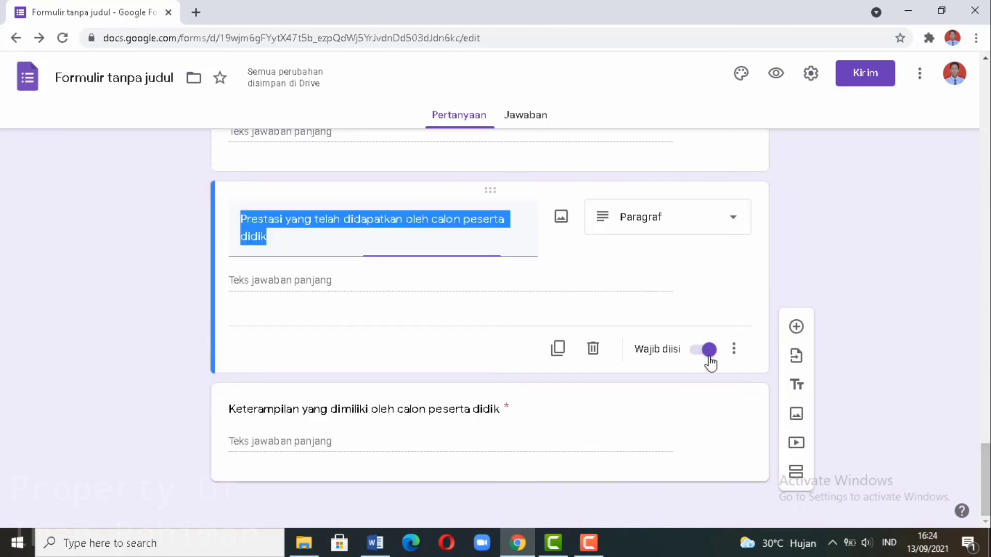
pyautogui.click(705, 356)
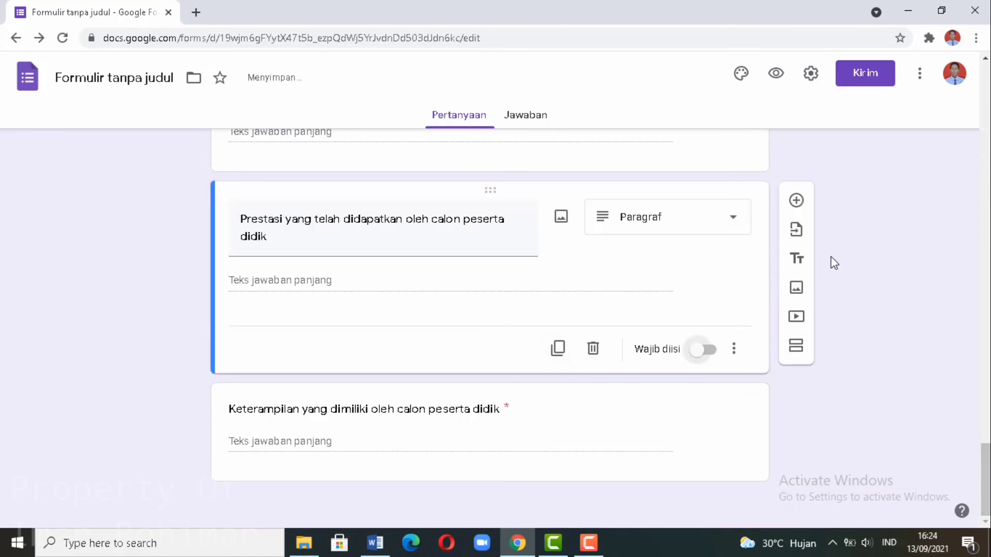
pyautogui.click(566, 458)
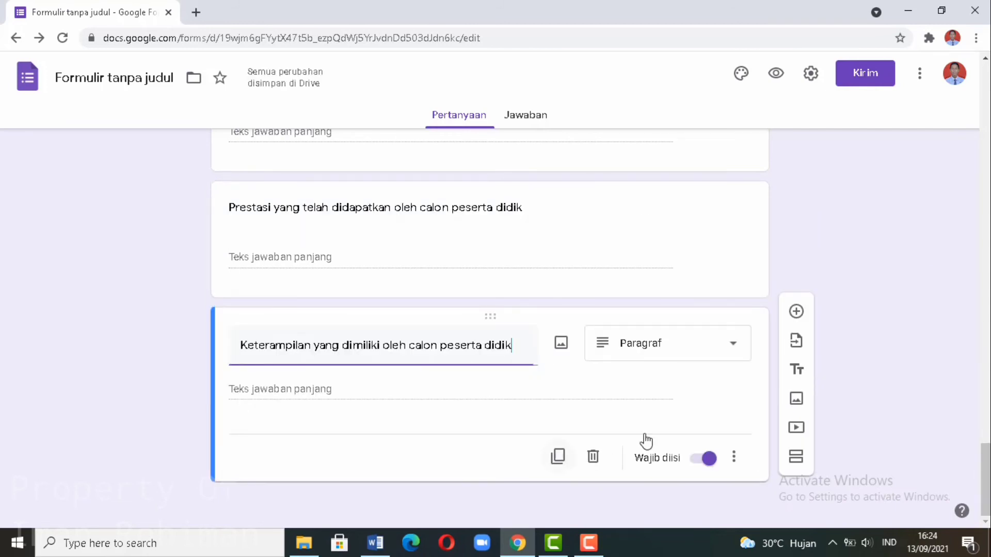
pyautogui.click(708, 458)
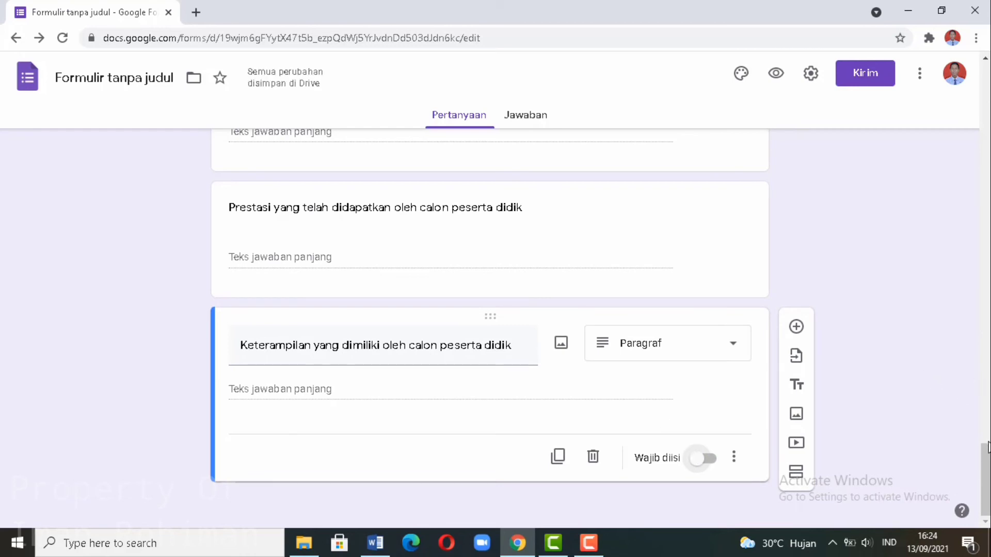
pyautogui.hotkey('ctrl', '-')
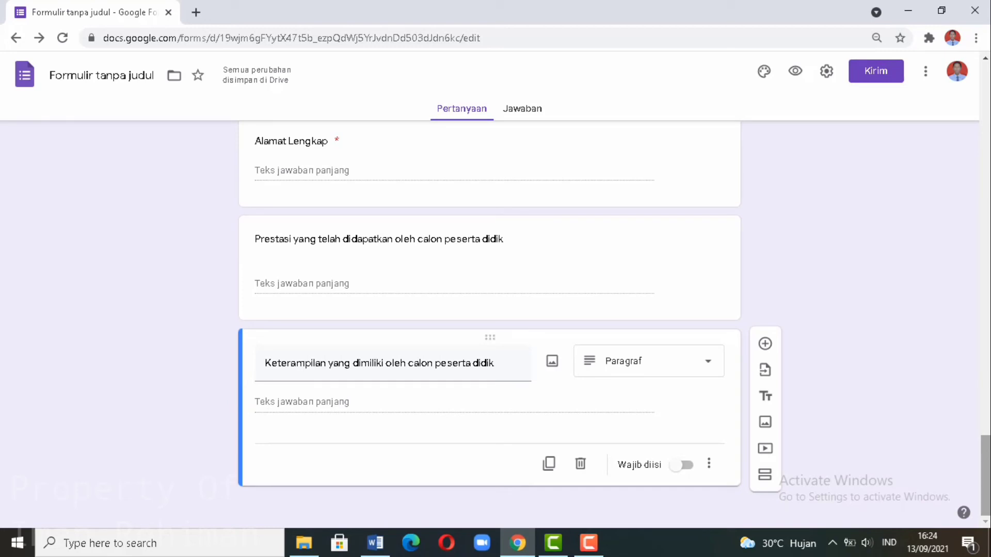
# Generate a shortened share link for the form with the Perpendek URL option and copy it
pyautogui.scroll(5, 958, 289)
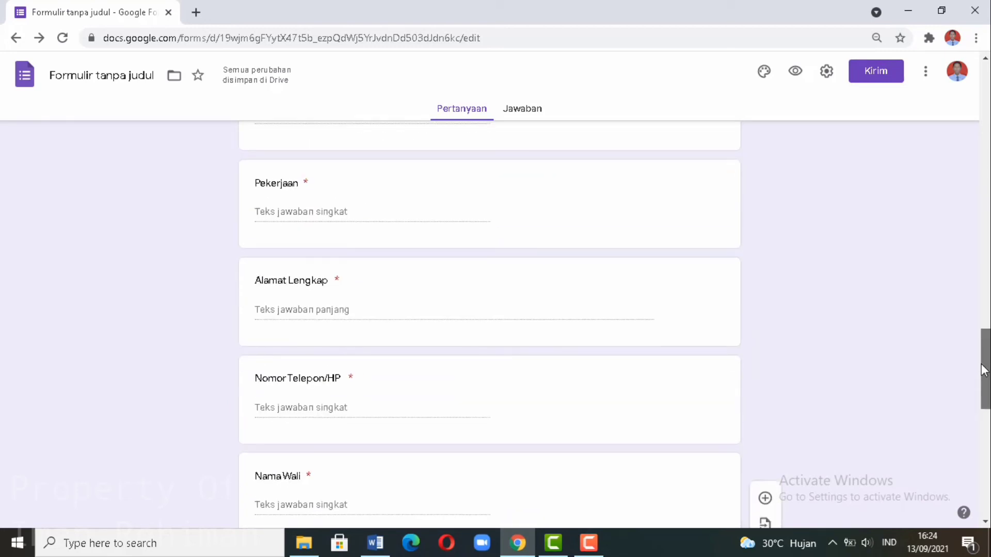
pyautogui.scroll(10, 951, 250)
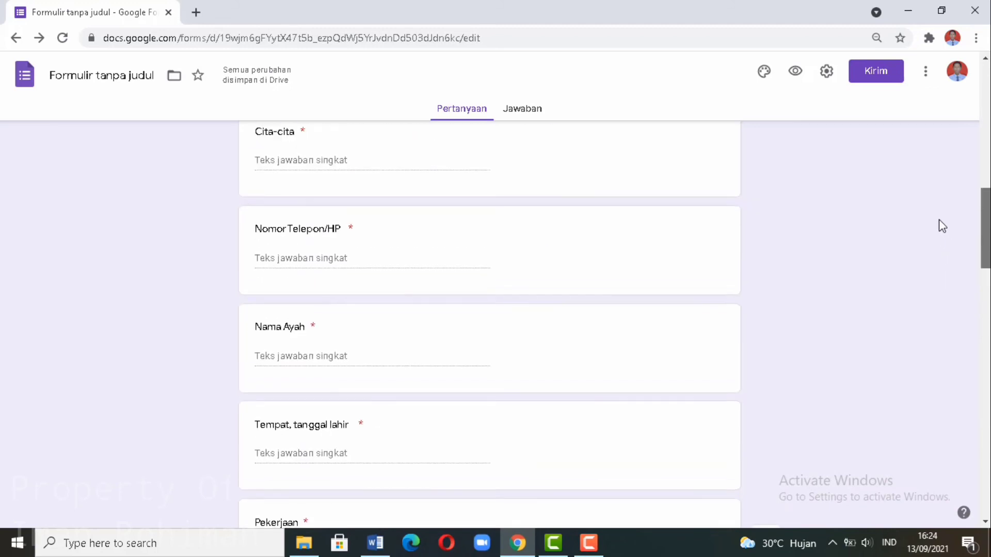
pyautogui.moveTo(922, 148); pyautogui.dragTo(988, 480)
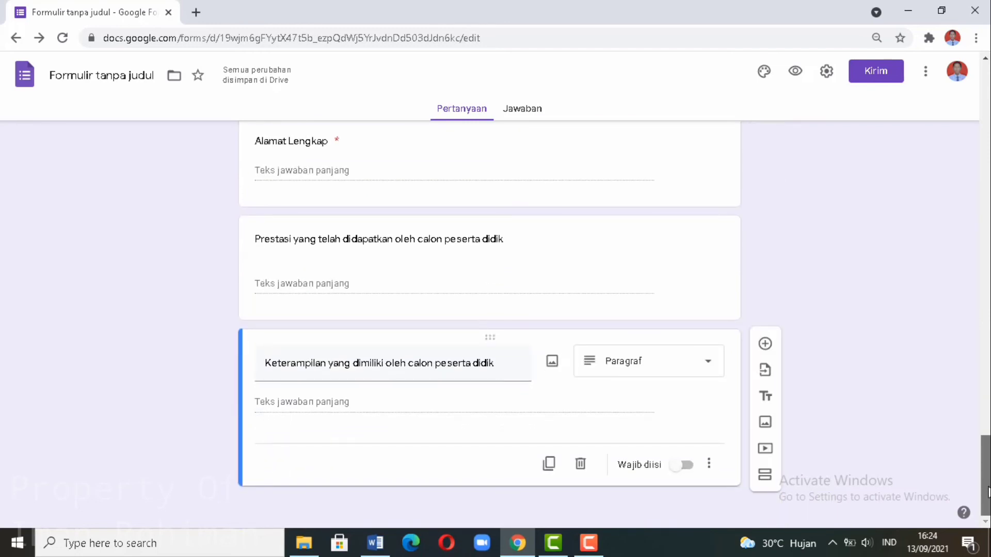
pyautogui.moveTo(989, 492); pyautogui.dragTo(987, 93)
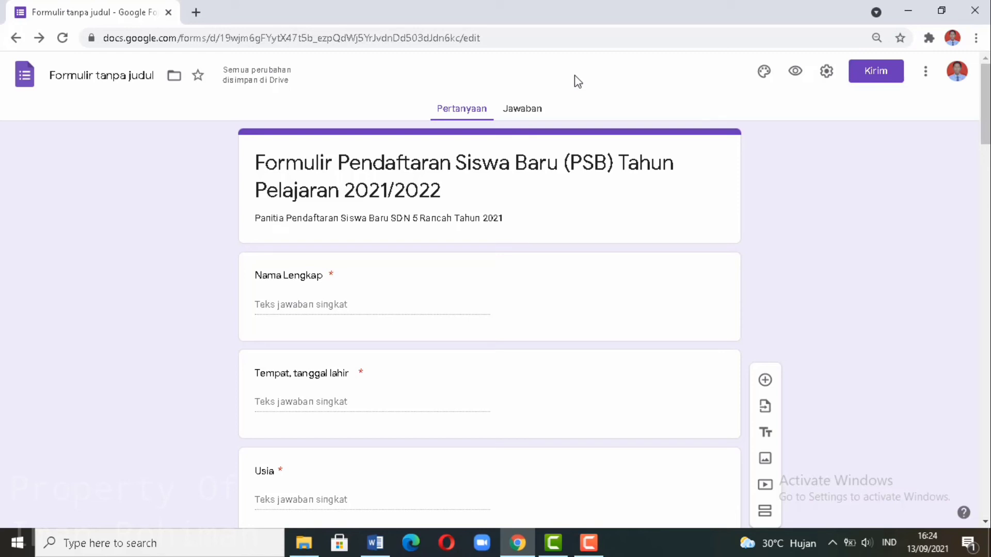
pyautogui.moveTo(986, 135)
pyautogui.mouseDown()
pyautogui.moveTo(976, 356)
pyautogui.moveTo(987, 509)
pyautogui.moveTo(986, 147)
pyautogui.mouseUp()
pyautogui.click(875, 77)
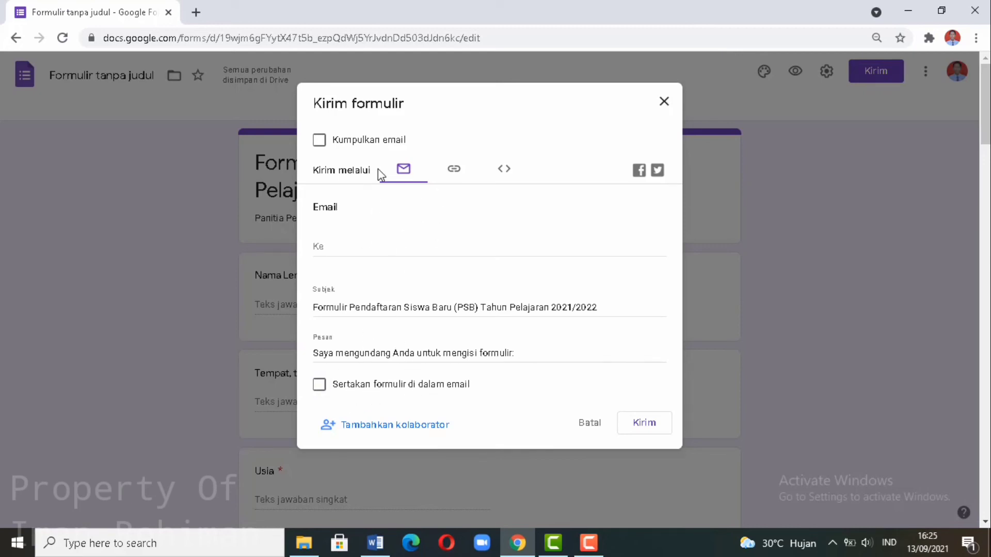
pyautogui.click(447, 172)
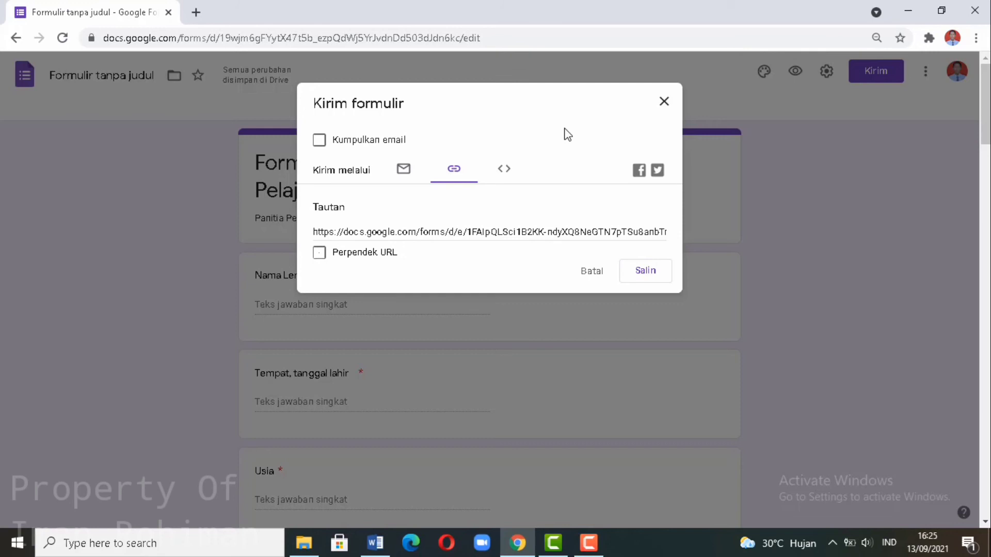
pyautogui.click(319, 253)
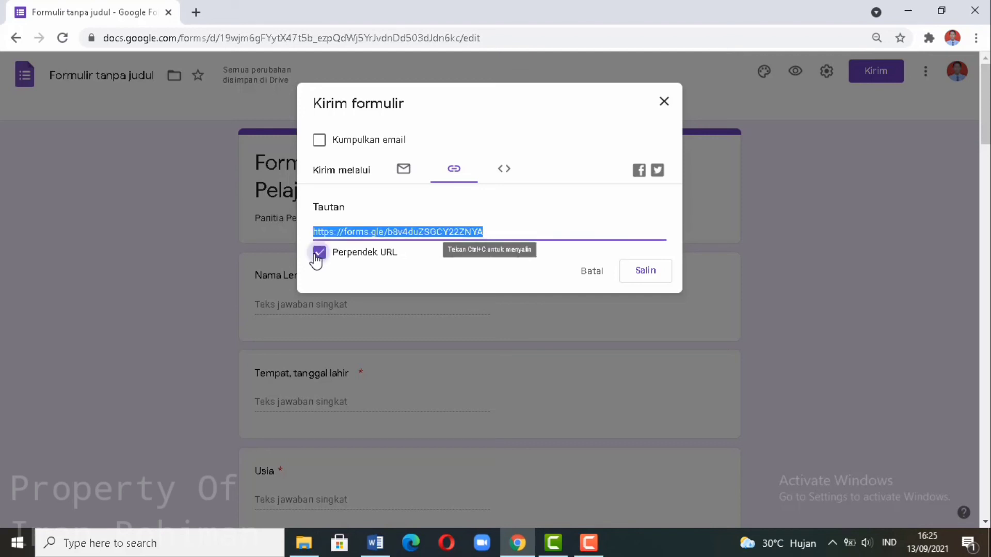
pyautogui.click(641, 281)
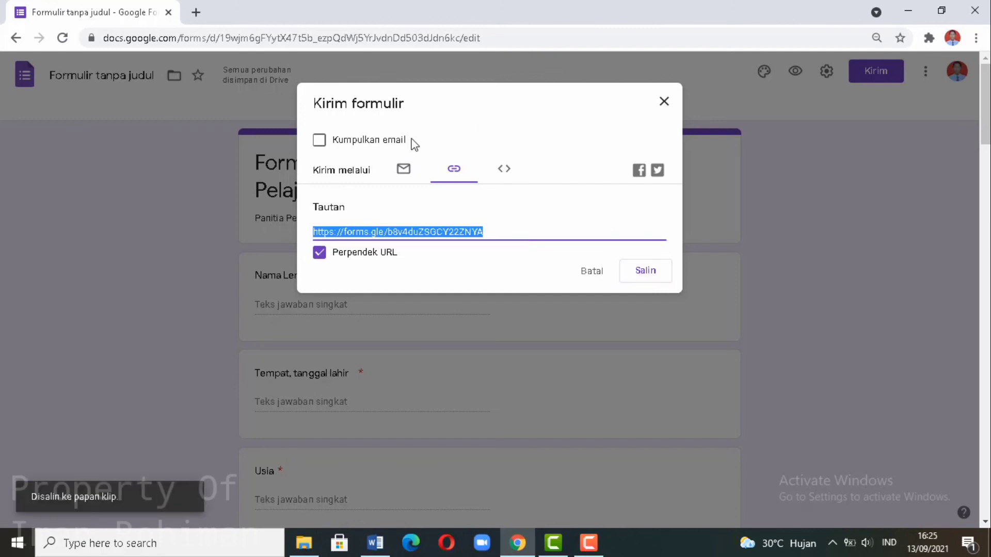
# Try to send the form by email with Sertakan formulir di dalam email enabled, start entering a recipient, and clear the recipient field
pyautogui.click(403, 171)
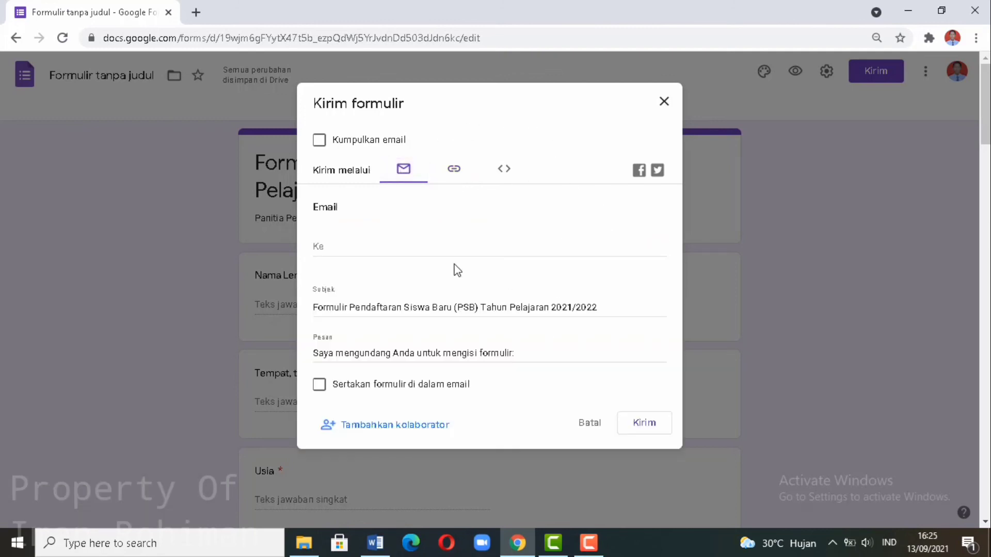
pyautogui.click(319, 387)
pyautogui.click(641, 423)
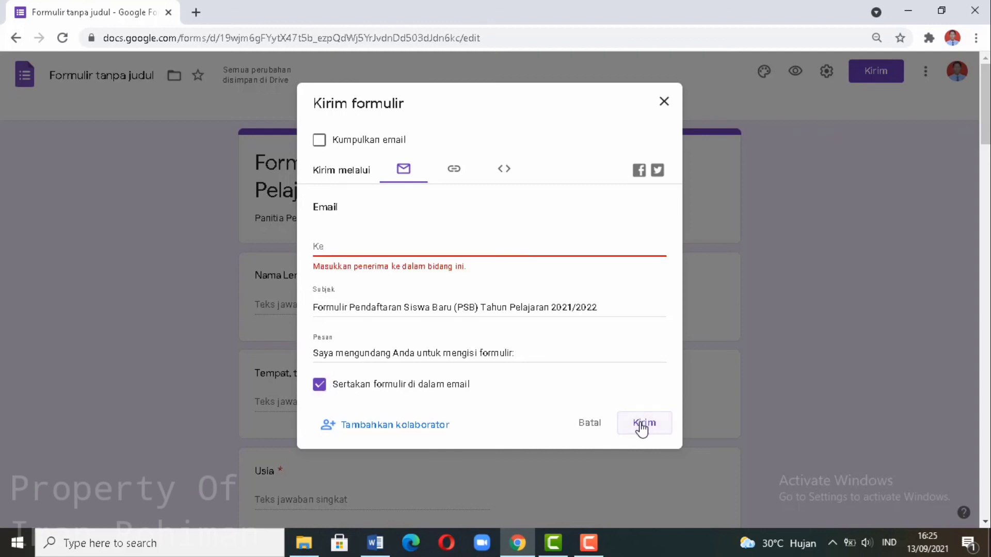
pyautogui.click(321, 247)
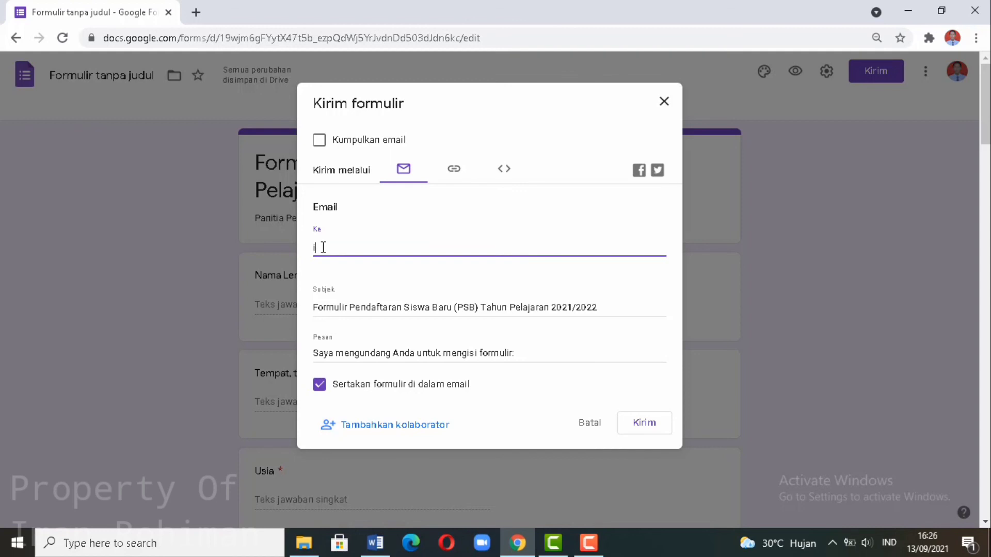
pyautogui.write('man')
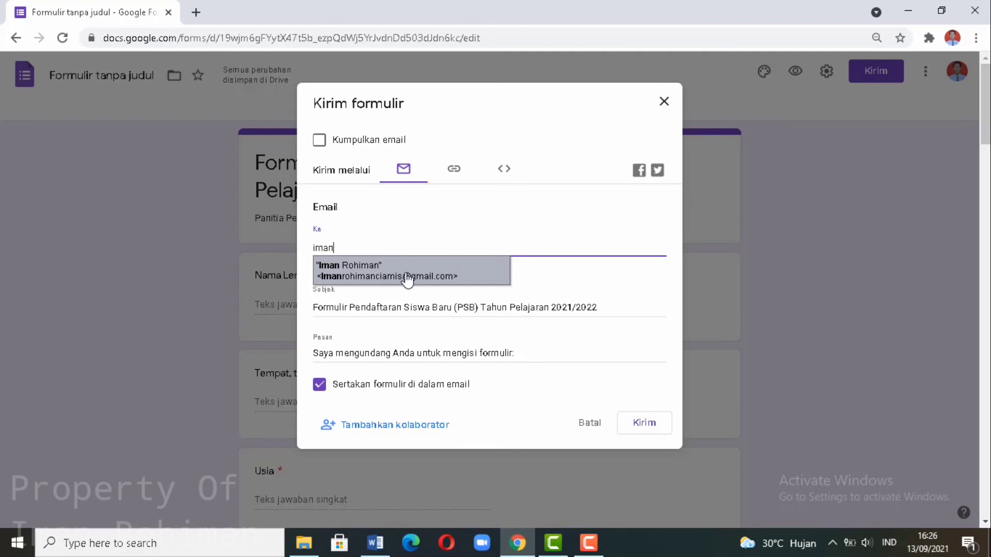
pyautogui.press('BackSpace')
pyautogui.press('BackSpace')
pyautogui.press('BackSpace')
pyautogui.press('BackSpace')
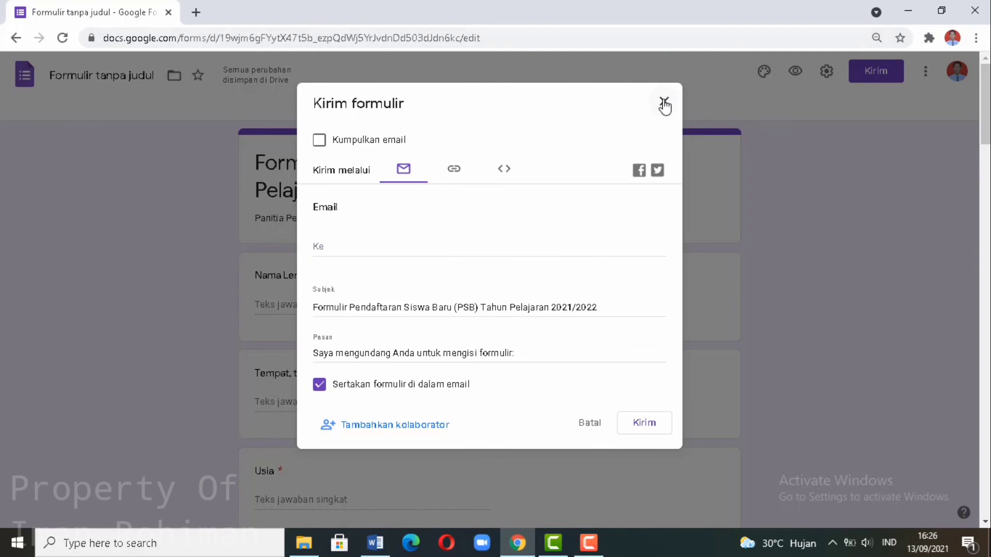
# Copy the form's shortened link again and close the Kirim formulir dialog
pyautogui.click(452, 168)
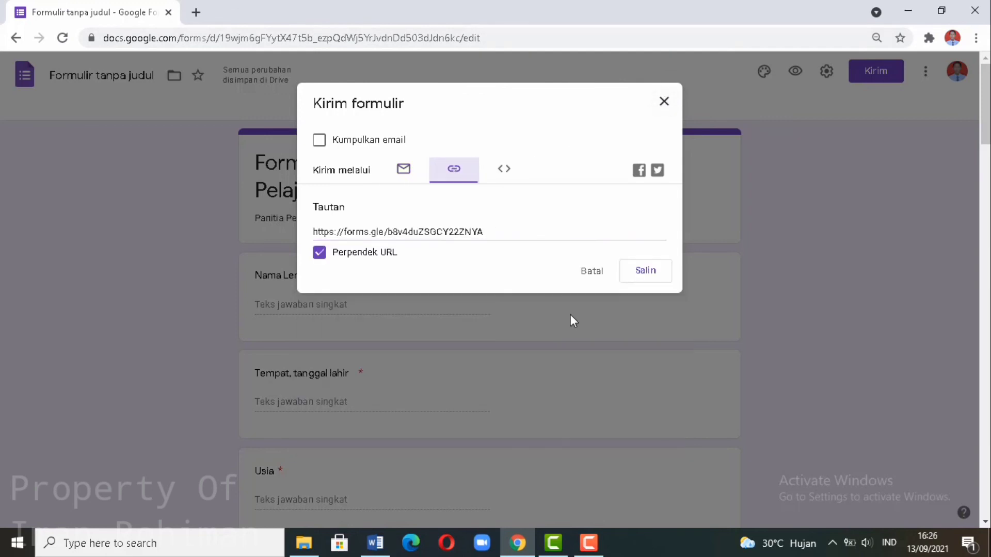
pyautogui.click(644, 274)
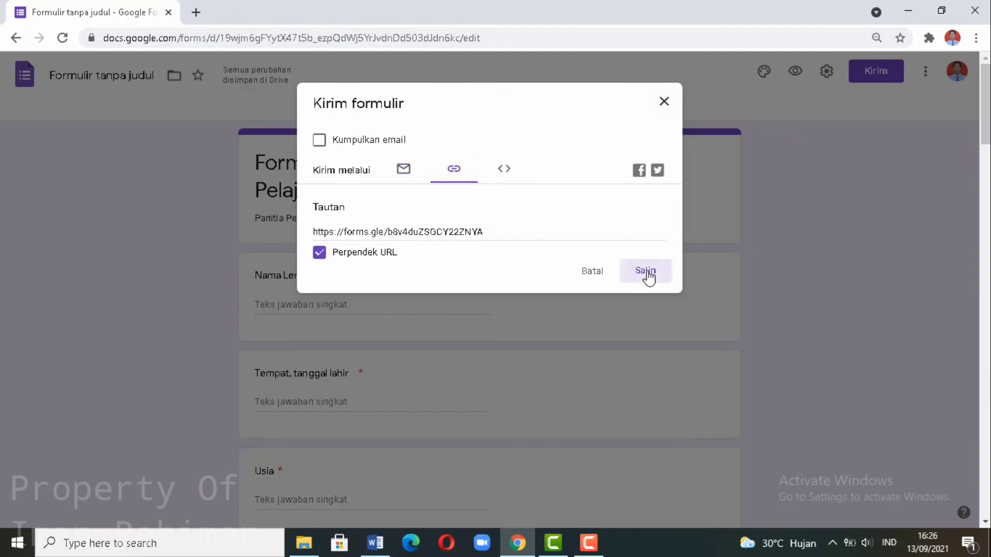
pyautogui.click(664, 103)
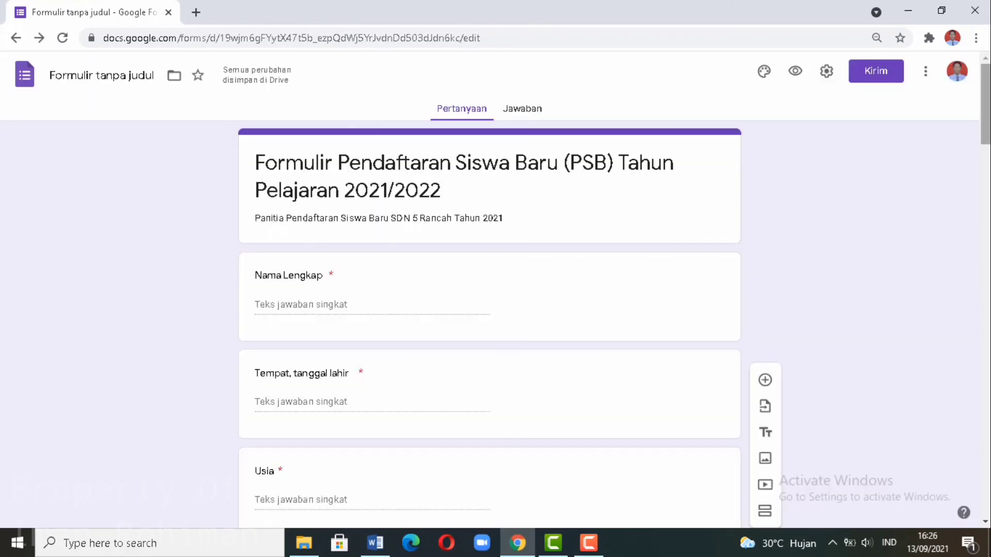
# Open the copied short link in a new browser tab to load the respondent version of the form
pyautogui.moveTo(986, 85)
pyautogui.mouseDown()
pyautogui.moveTo(986, 228)
pyautogui.moveTo(985, 77)
pyautogui.mouseUp()
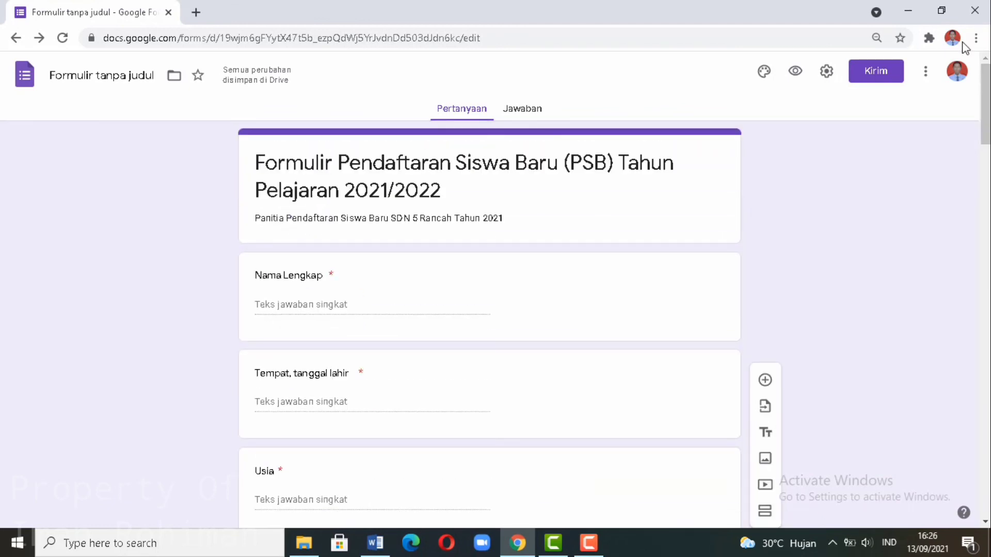
pyautogui.click(194, 11)
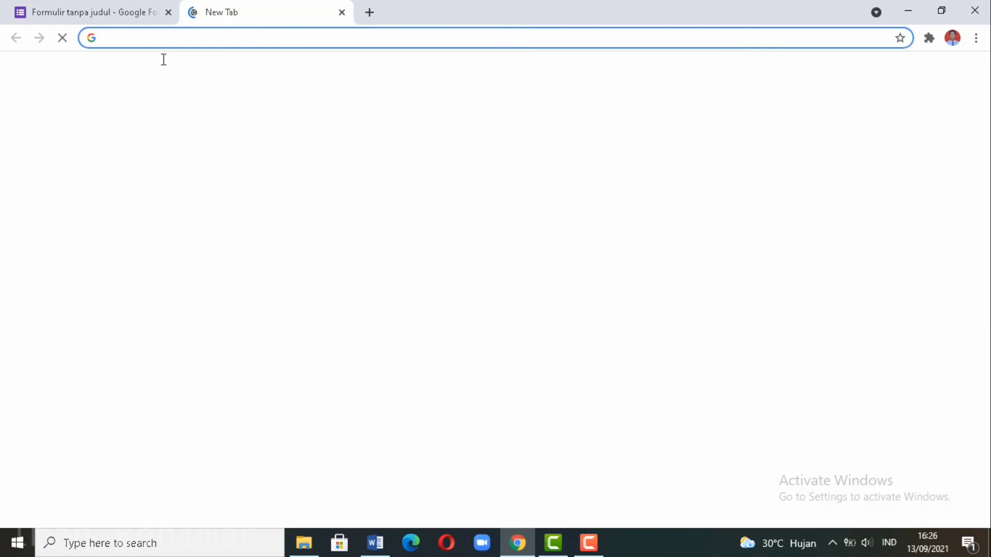
pyautogui.click(118, 41)
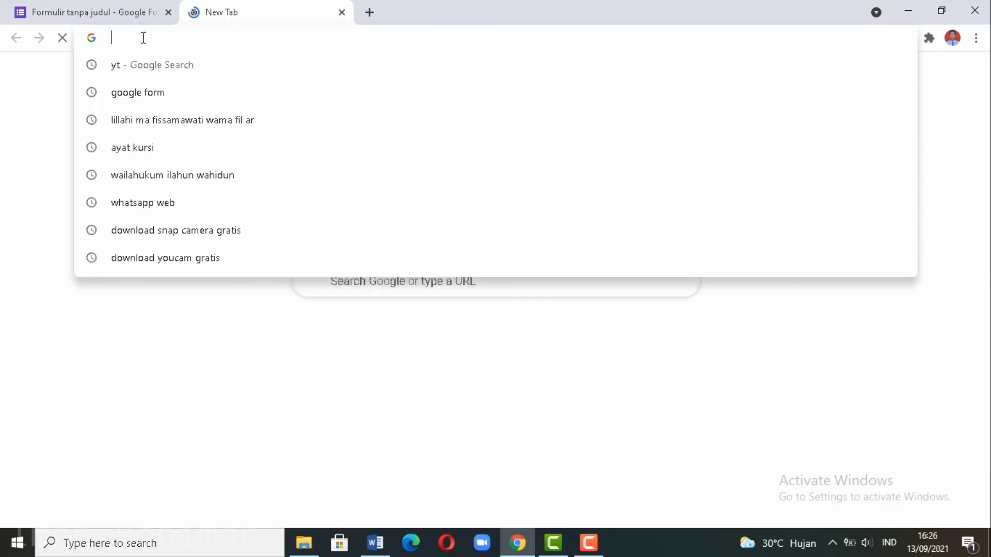
pyautogui.write('https://forms.gle/b8v4duZSGCY22ZNYA')
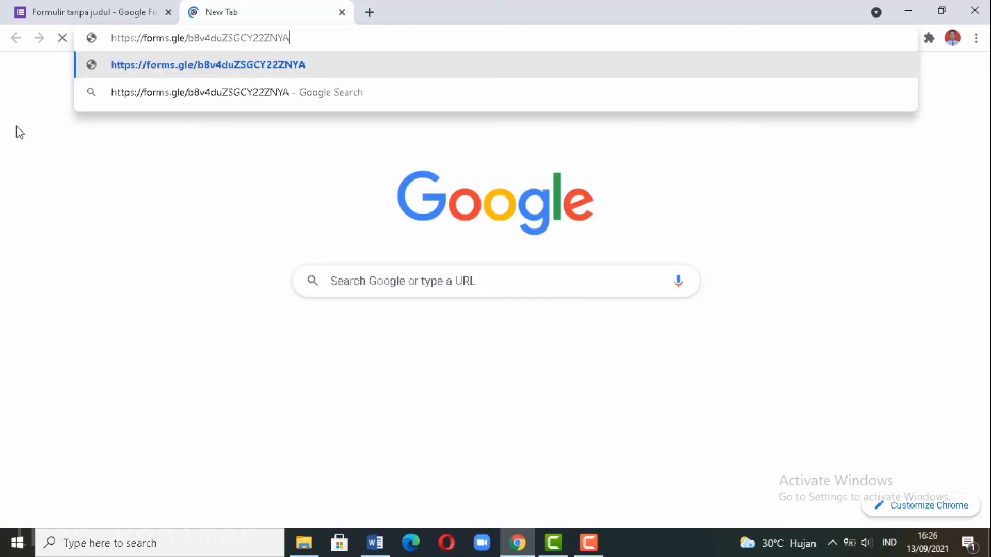
pyautogui.click(300, 65)
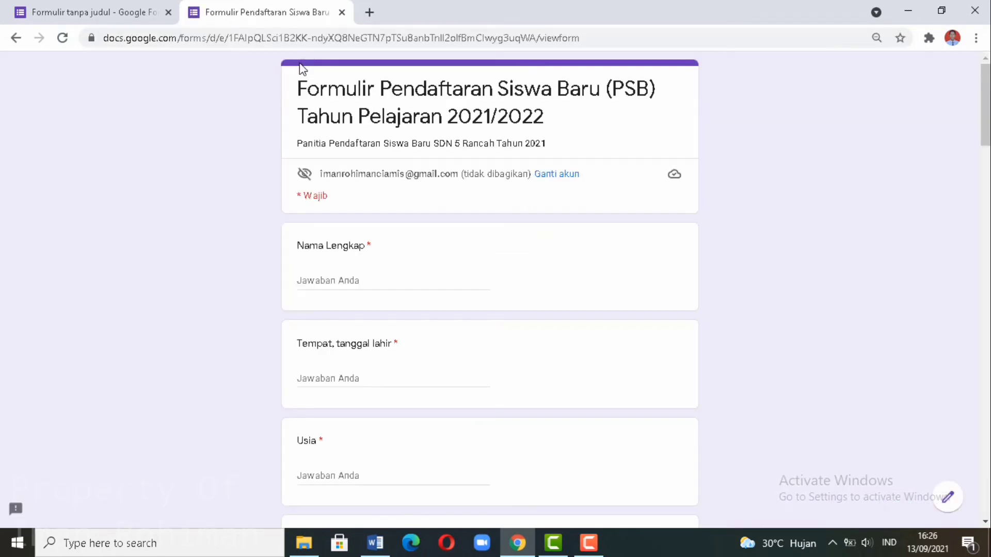
# Look through the questions in the respondent view of the registration form and return to its title
pyautogui.scroll(-3, 745, 142)
pyautogui.scroll(3, 745, 142)
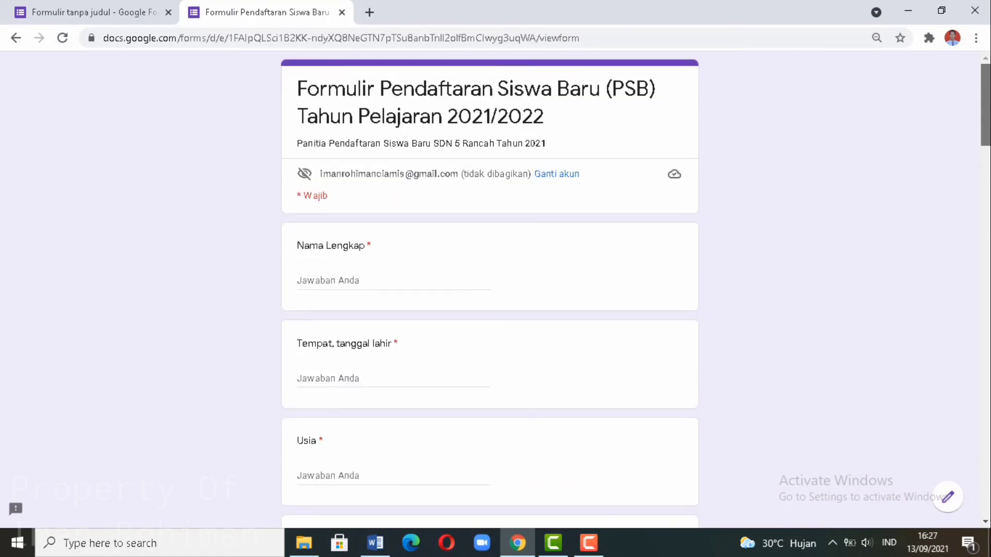
pyautogui.moveTo(987, 100); pyautogui.dragTo(977, 163)
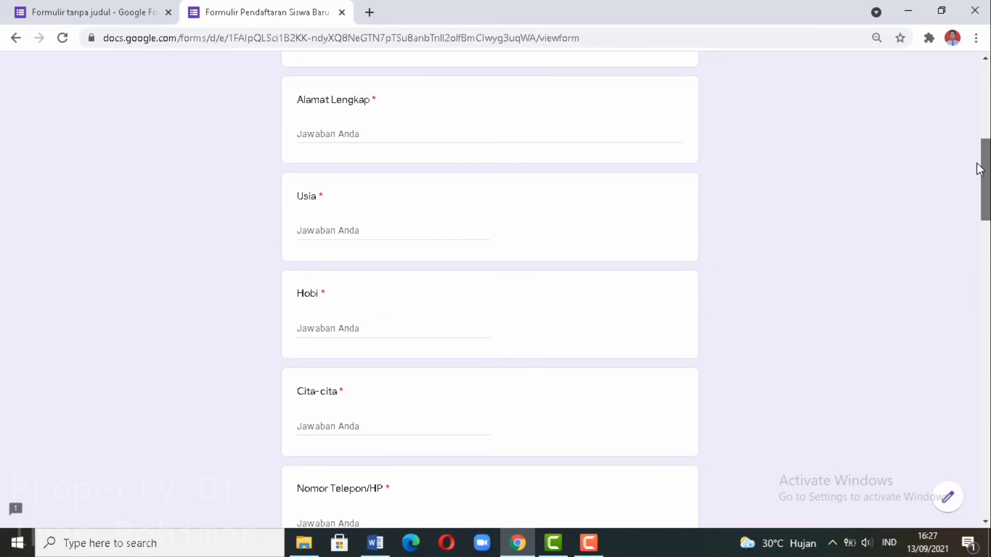
pyautogui.moveTo(976, 162); pyautogui.dragTo(986, 72)
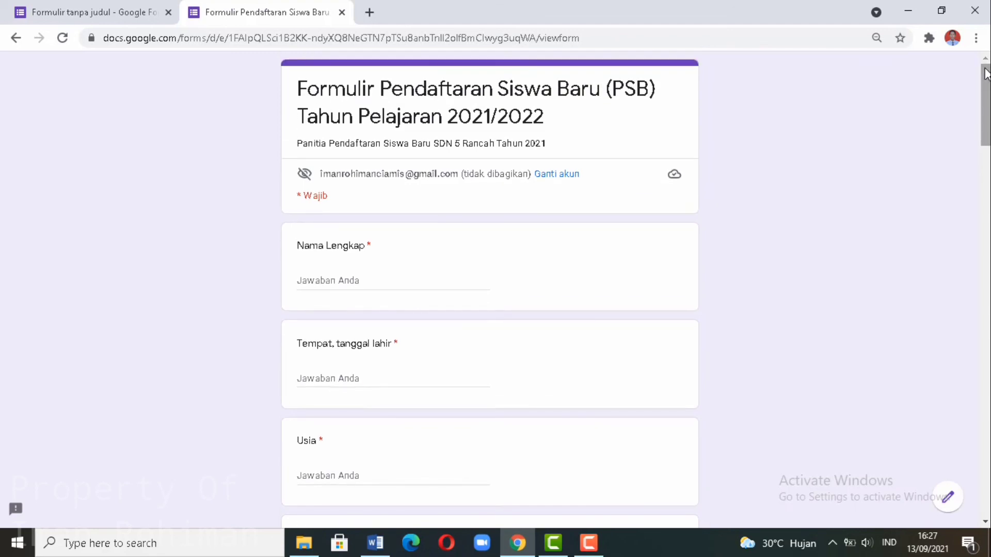